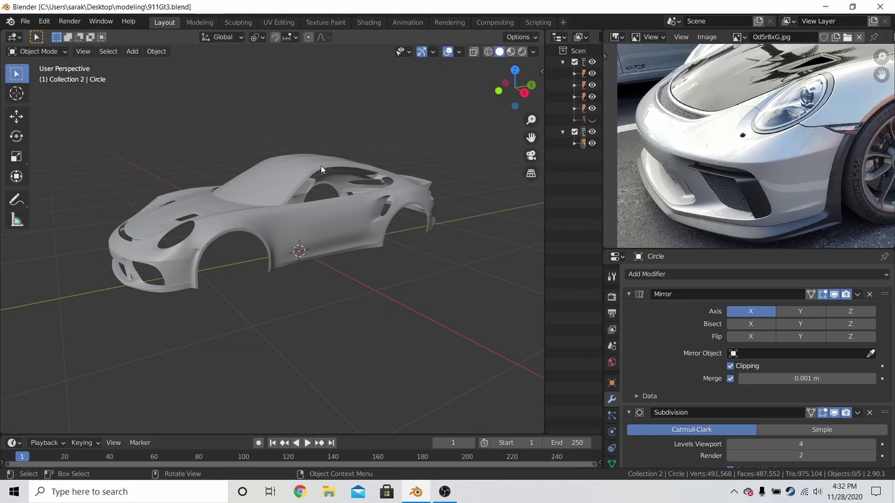
- Examine the car body model from several angles against the front bumper reference photo
scroll(318, 171, "up", 2)
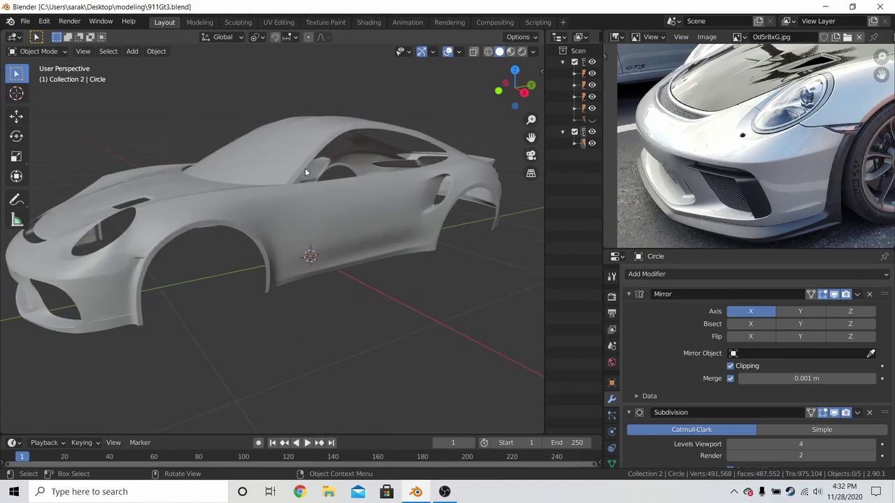
scroll(308, 170, "down", 1)
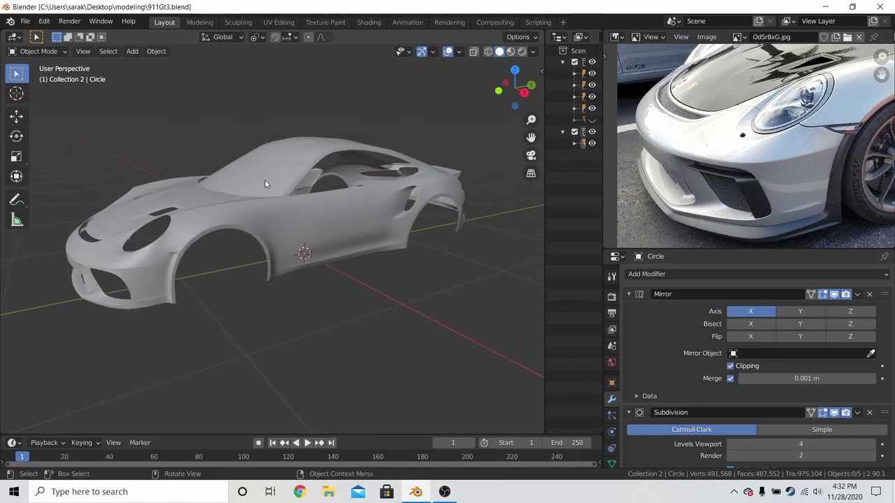
middle_click_drag(250, 196, 265, 216)
scroll(305, 197, "up", 2)
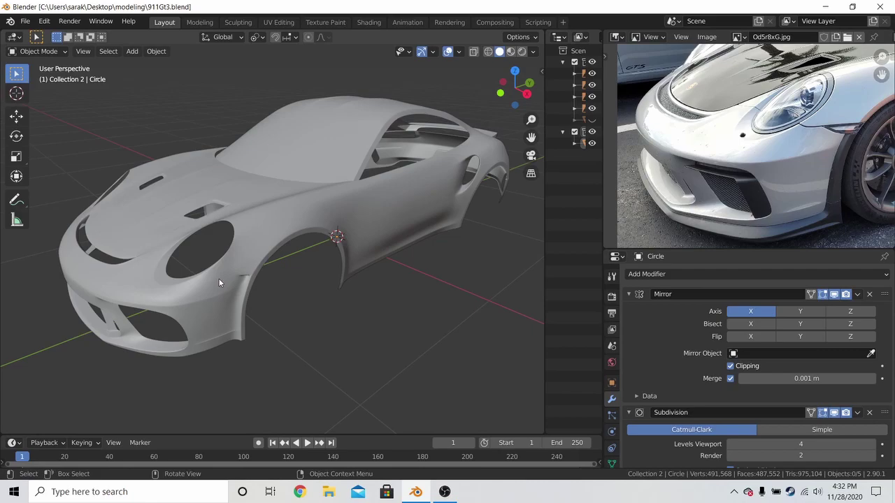
middle_click_drag(812, 174, 804, 155)
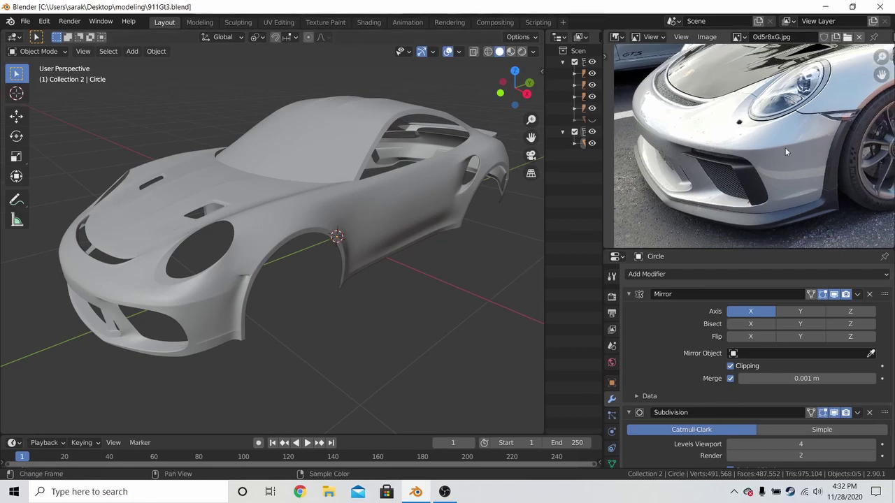
mouse_move(375, 171)
middle_mouse_down()
mouse_move(371, 152)
mouse_move(368, 178)
middle_mouse_up()
scroll(371, 152, "down", 1)
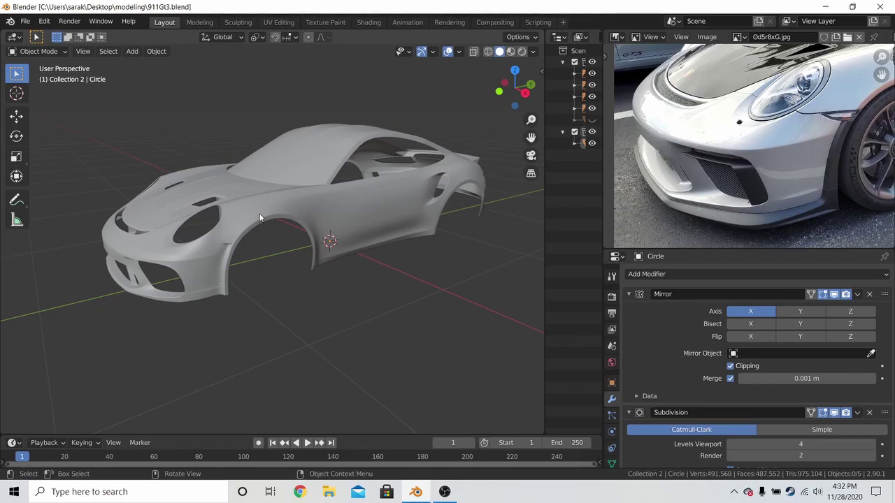
middle_click_drag(322, 203, 334, 224)
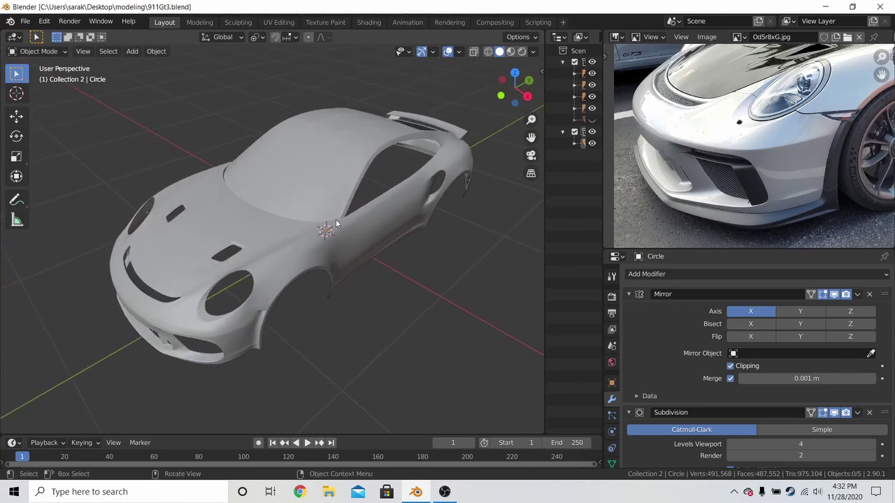
middle_click_drag(337, 222, 402, 189)
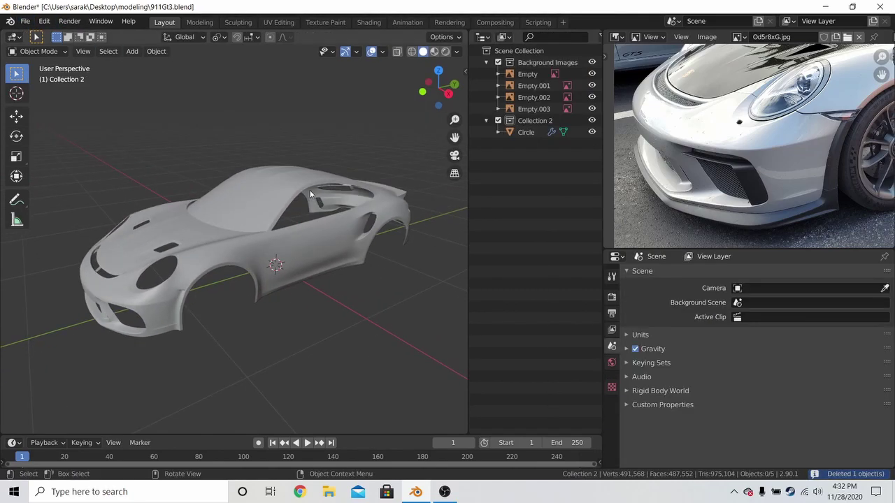
- Select the car body object and save the file
left_click(310, 194)
middle_click_drag(310, 194, 325, 162)
left_click(324, 161)
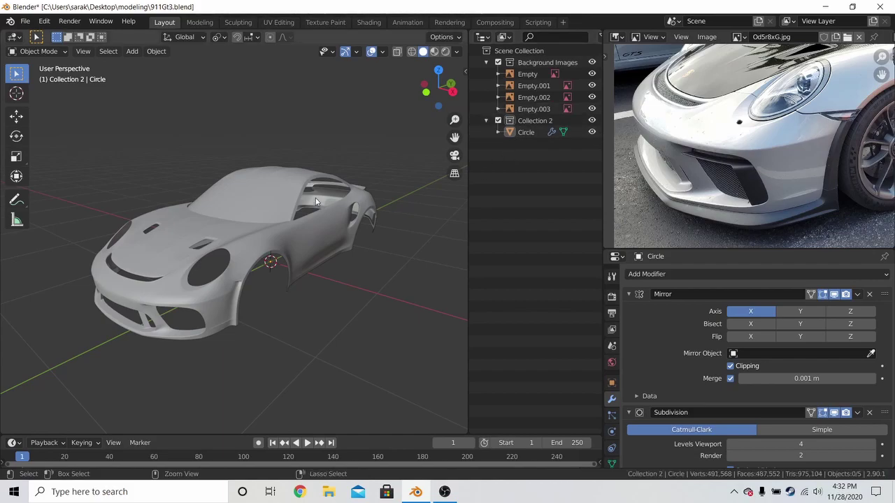
key("ctrl+s")
- Rename the car body object Circle as base
scroll(377, 258, "up", 2)
mouse_move(370, 258)
middle_mouse_down()
mouse_move(359, 258)
mouse_move(369, 250)
middle_mouse_up()
right_click(531, 192)
key("Escape")
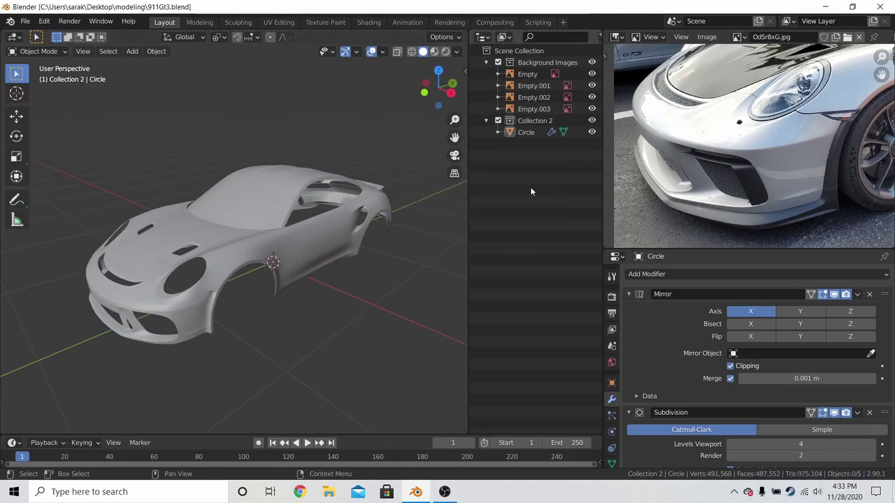
double_click(525, 131)
type("g")
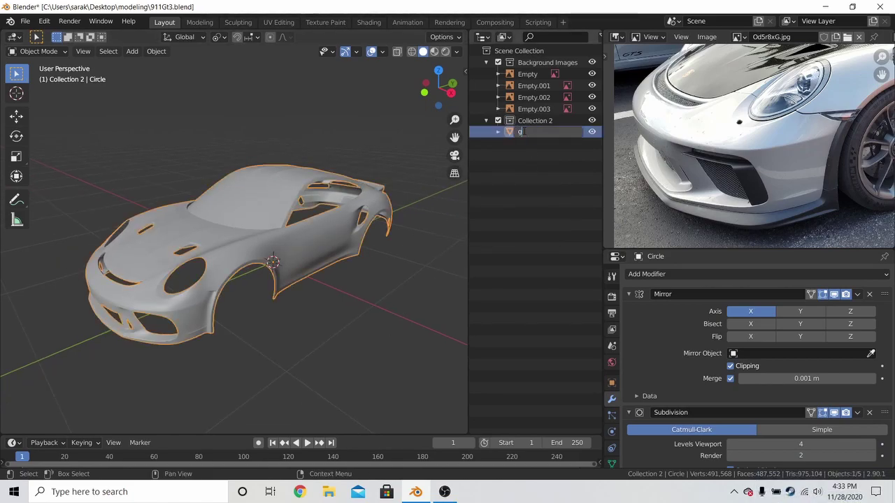
key("BackSpace")
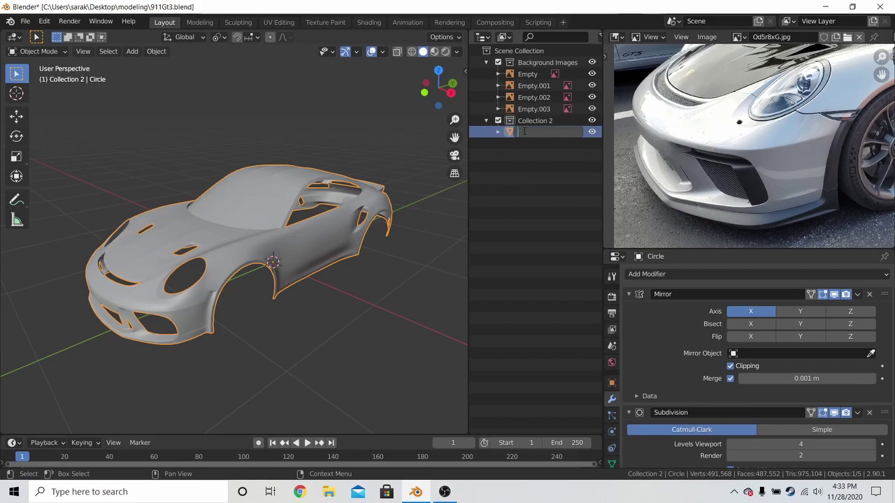
type("gu")
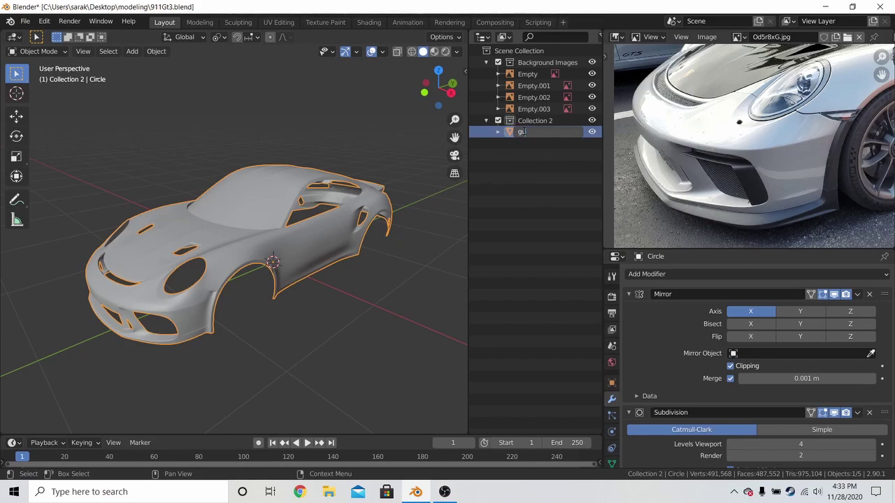
type("se")
key("Return")
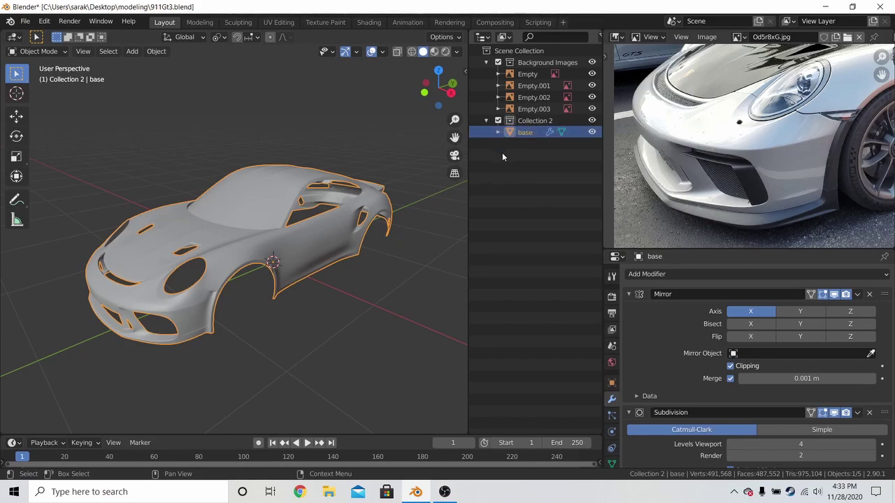
left_click(502, 152)
double_click(534, 120)
type("ba")
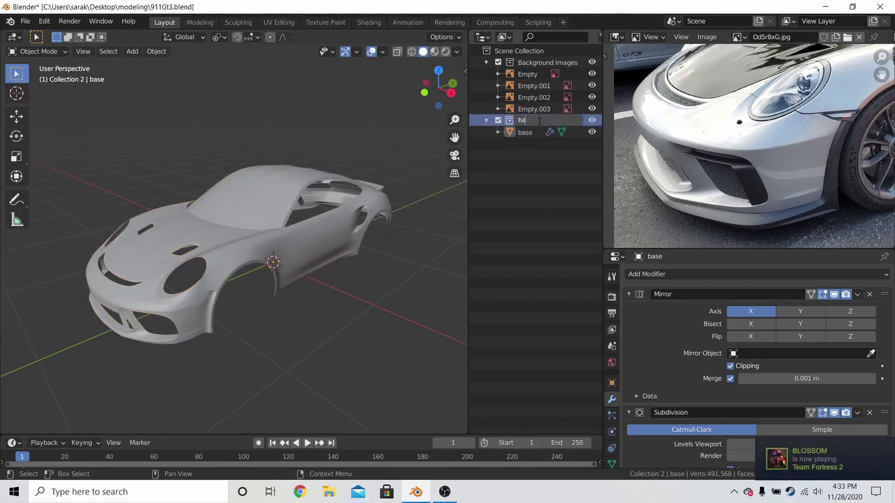
key("Escape")
- Create a new collection alongside Collection 2 and name it Body Work
right_click(547, 175)
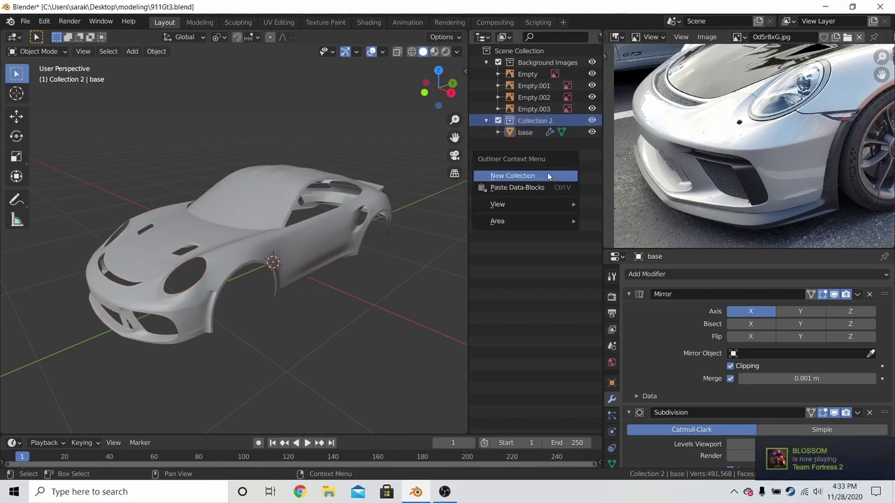
left_click(546, 176)
left_click_drag(540, 133, 506, 158)
double_click(535, 143)
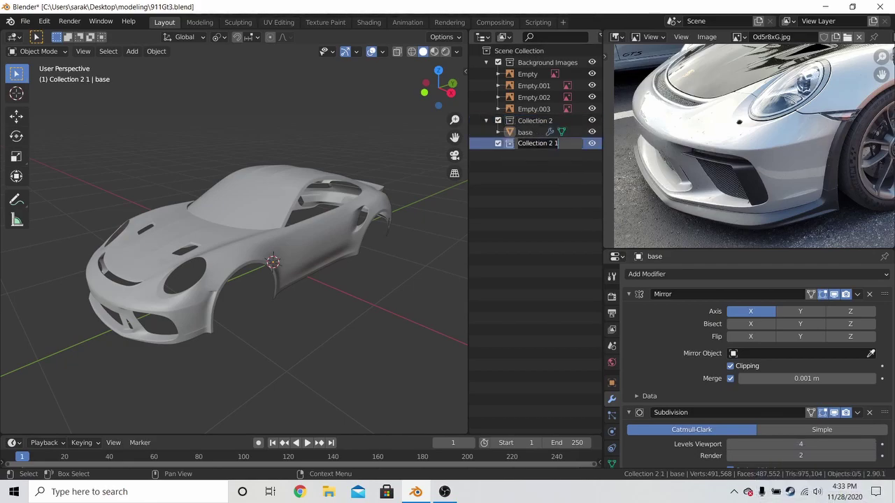
type("bodywork")
key("Return")
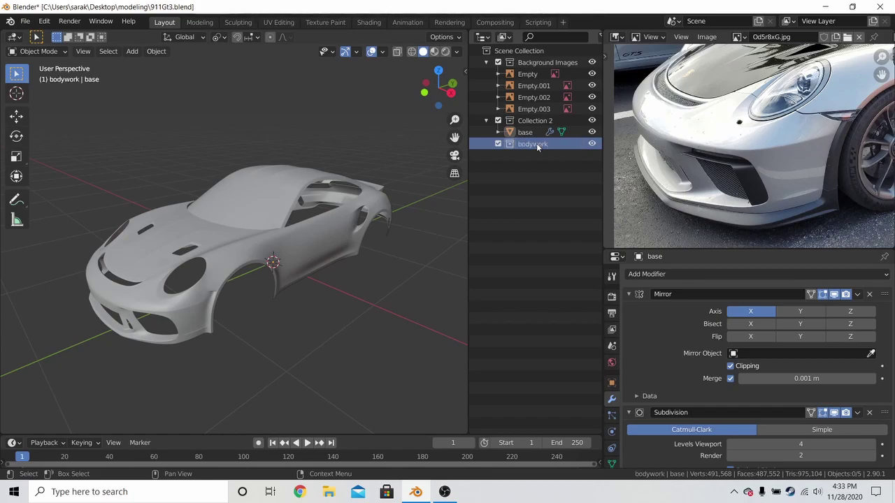
double_click(542, 144)
type("Body Work")
key("Return")
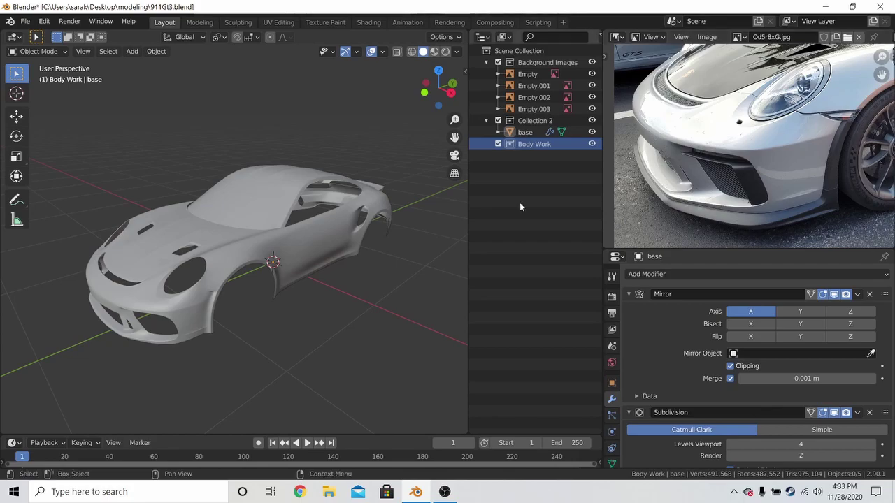
- Select the base body and look through the reference photos UcQa9ee.jpg, W0SgmEB.jpg and Od5r8xG.jpg
scroll(194, 286, "up", 3)
left_click(194, 285)
scroll(268, 248, "up", 2)
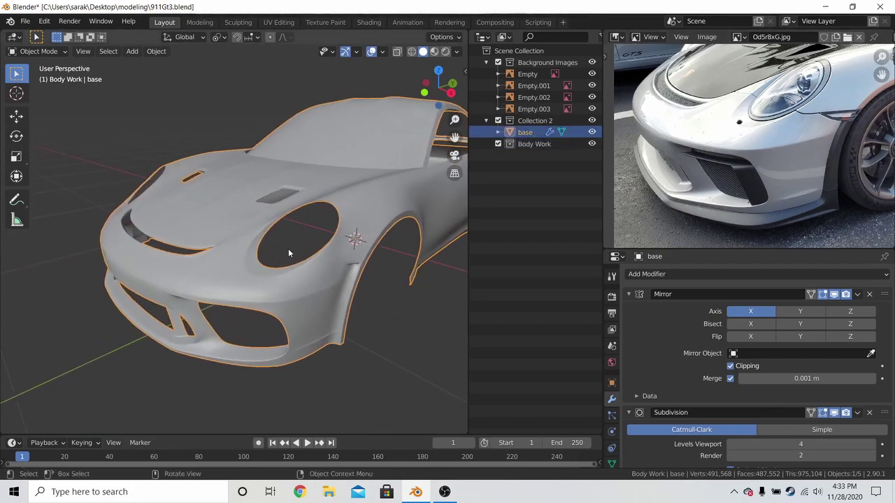
left_click(739, 36)
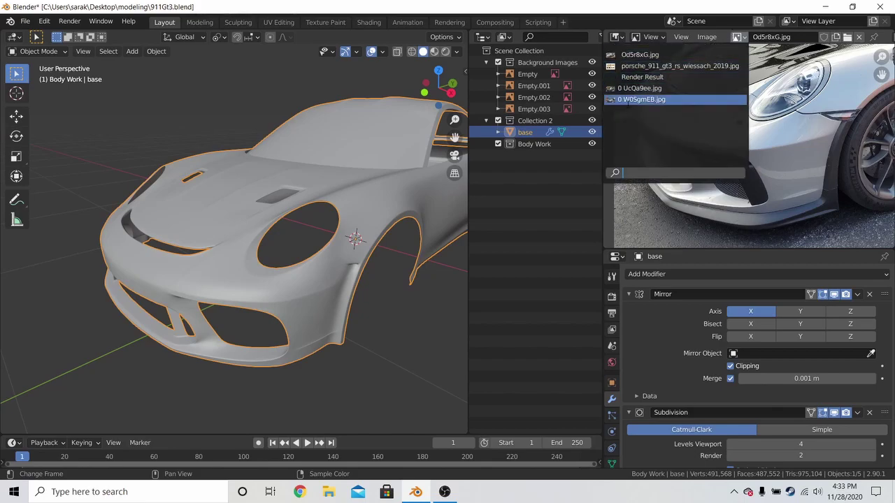
left_click(638, 88)
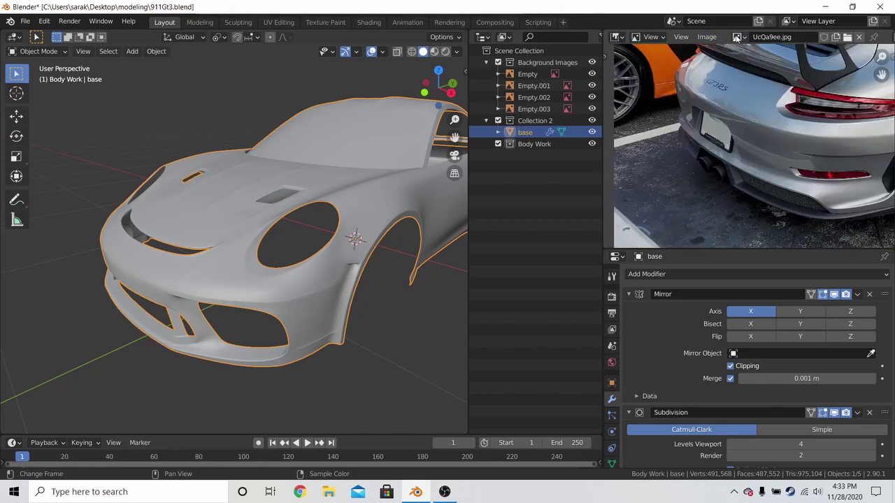
left_click(736, 37)
left_click(699, 100)
left_click(738, 36)
left_click(699, 55)
- Load 5oH1Ys1.jpg from the gt2rs references folder as the reference image
left_click(847, 36)
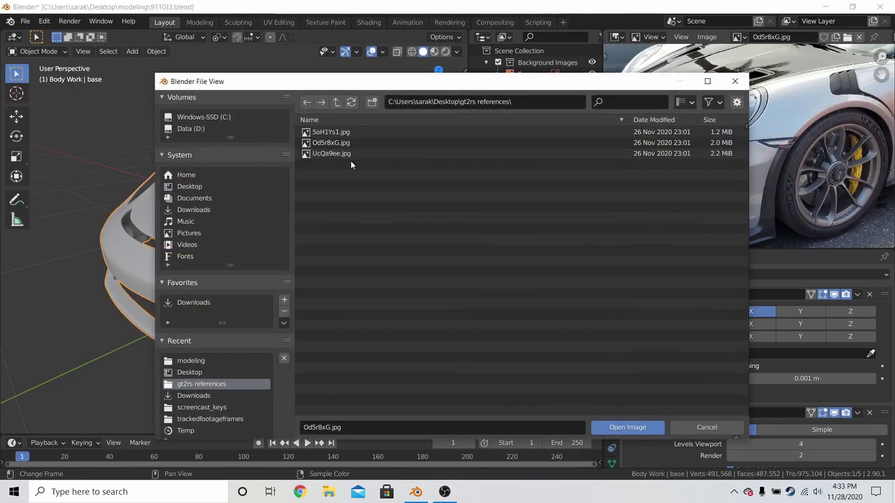
left_click(330, 132)
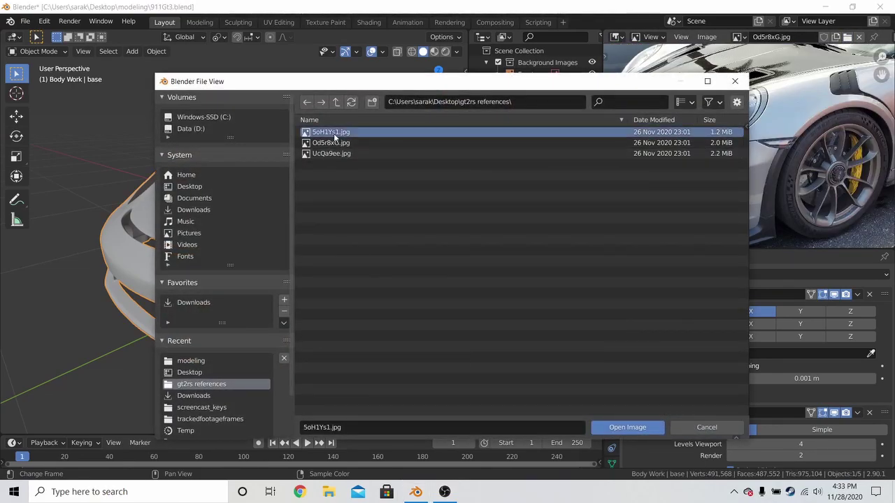
left_click(627, 427)
- Examine the panel gaps around the headlight, fender and front bumper in the reference photo
scroll(769, 149, "up", 4)
scroll(752, 146, "up", 2)
scroll(752, 146, "up", 3)
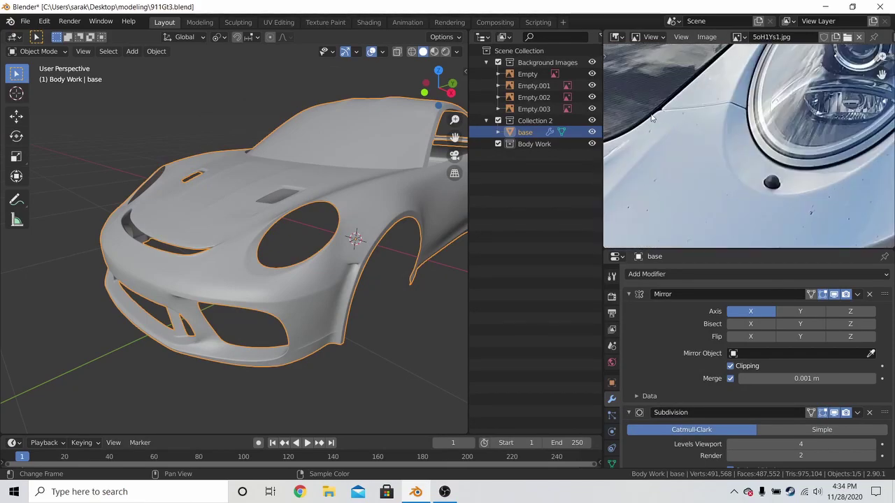
middle_click_drag(754, 117, 630, 137)
middle_click_drag(782, 140, 744, 140)
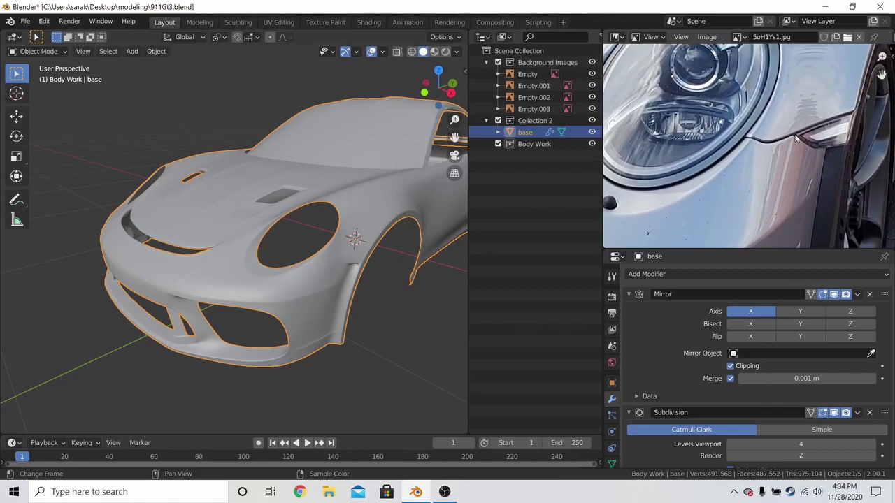
scroll(828, 154, "down", 1)
middle_click_drag(828, 154, 824, 92)
scroll(827, 98, "down", 2)
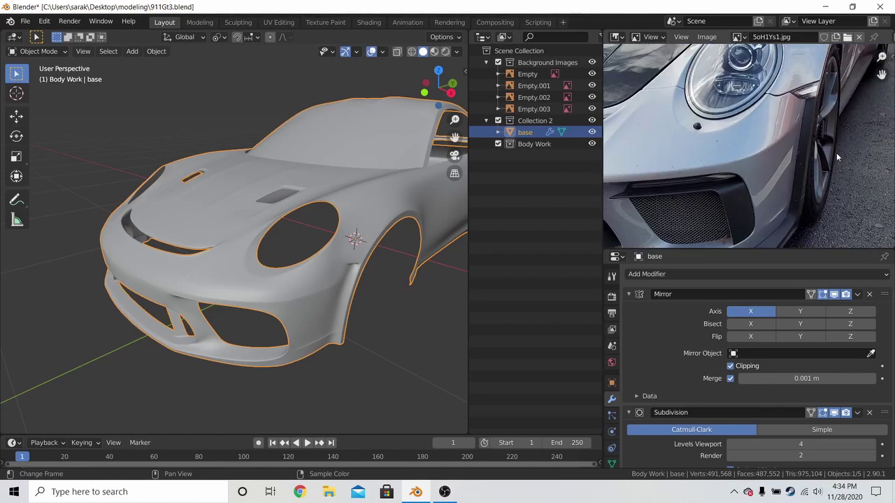
middle_click_drag(823, 143, 830, 100)
- Duplicate the base object in place and move the copy into the Body Work collection
key("Tab")
key("Tab")
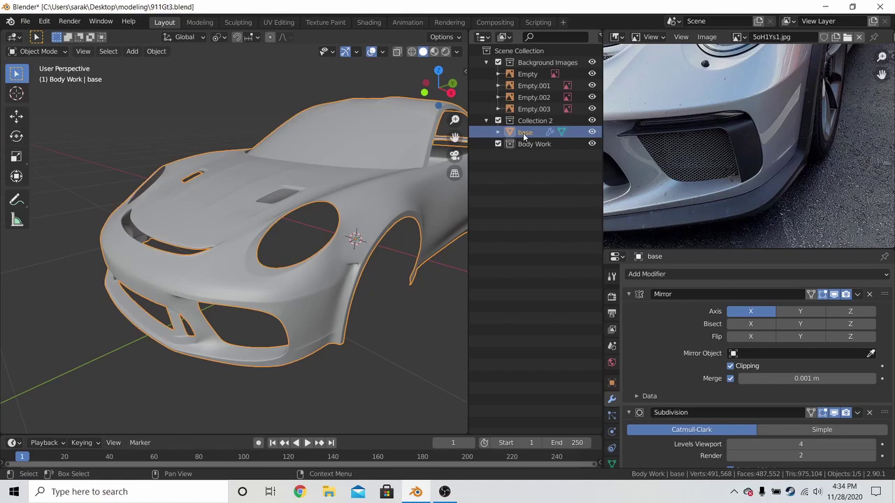
key("shift+d")
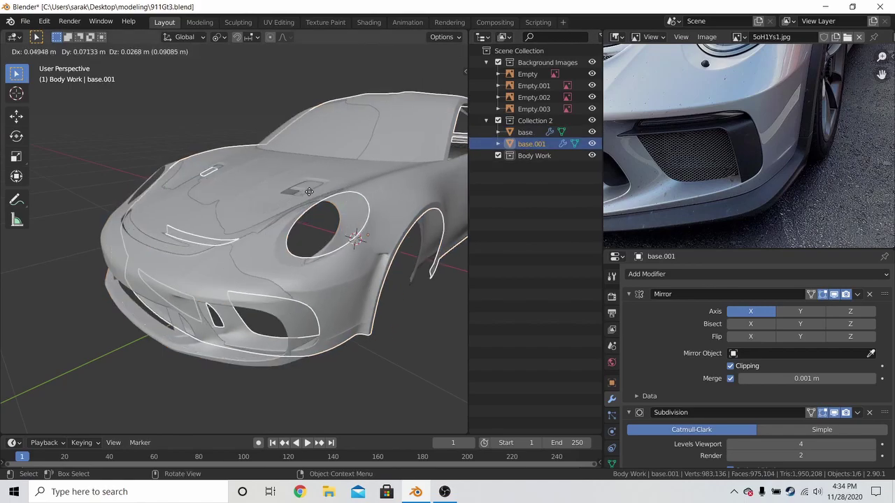
key("Escape")
left_click_drag(535, 145, 533, 155)
- Rename the duplicated body object as front bumper
double_click(531, 155)
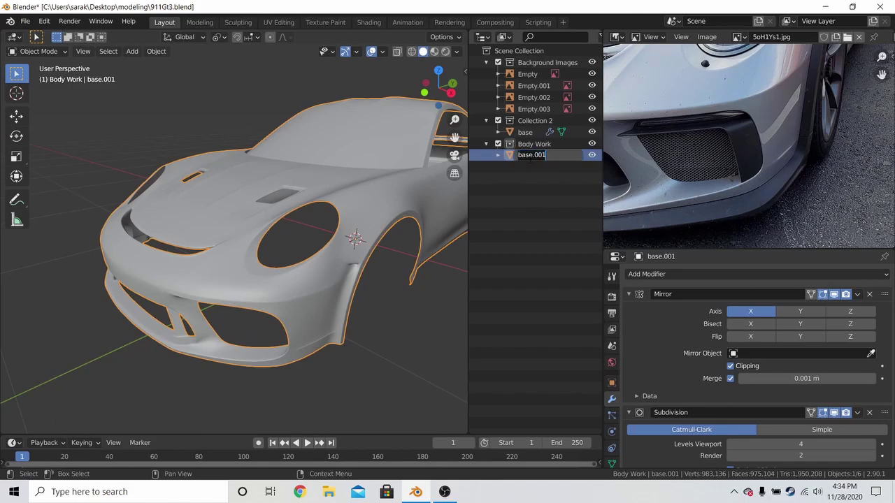
key("BackSpace")
type("front b")
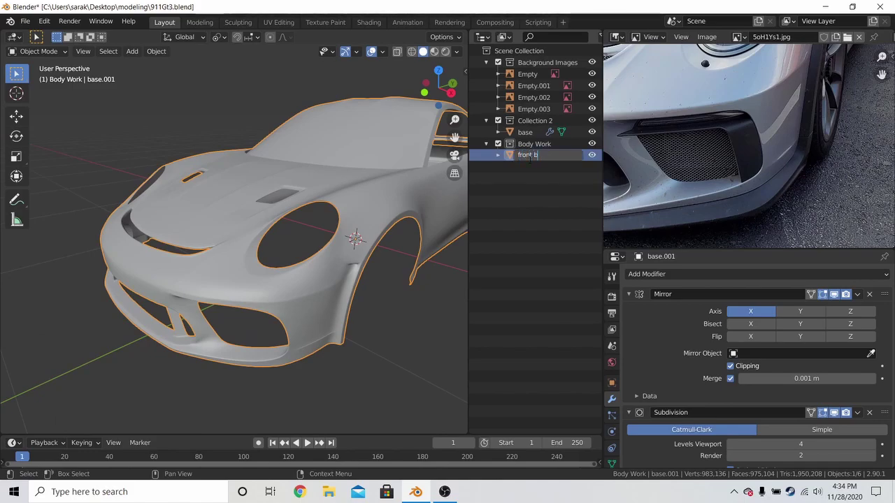
key("Return")
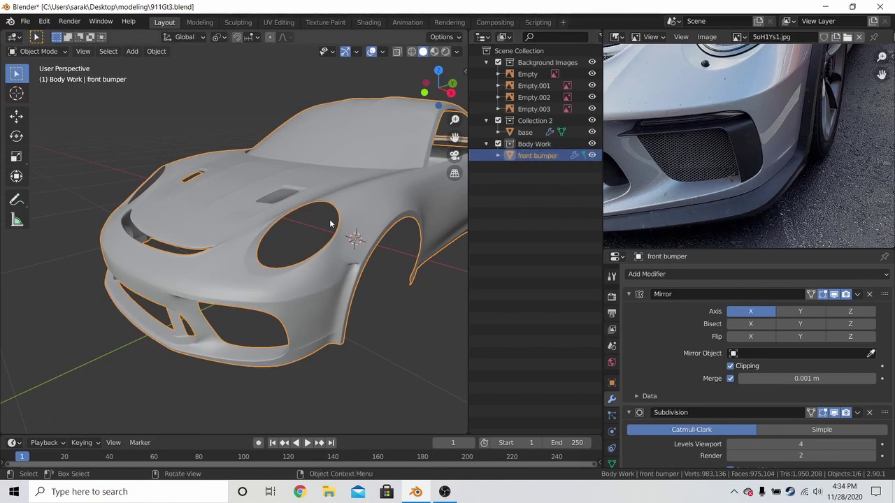
- Hide the original base object and open the front bumper mesh in Edit Mode
key("Tab")
middle_click_drag(376, 234, 349, 203)
left_click(280, 207, "alt")
key("Tab")
left_click(531, 132)
key("h")
left_click(534, 156)
key("Tab")
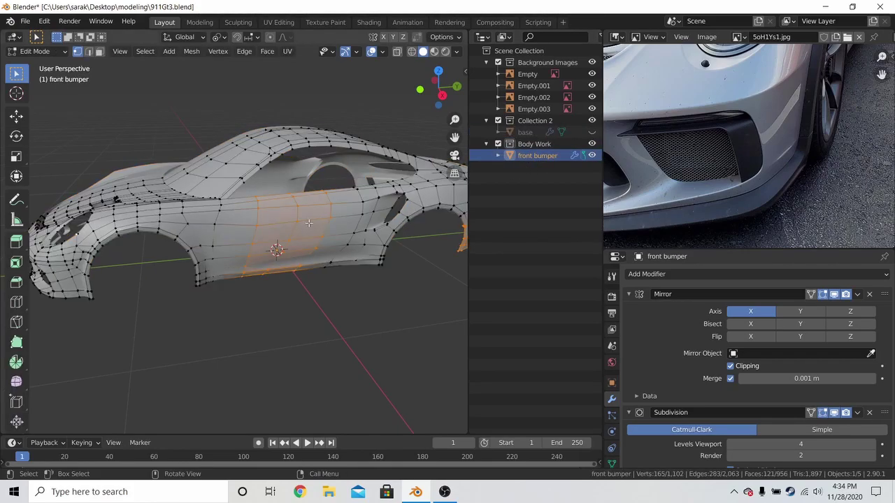
- Delete the vertices of one edge loop through the door and another across the front of the roof
left_click(272, 218, "alt")
key("x")
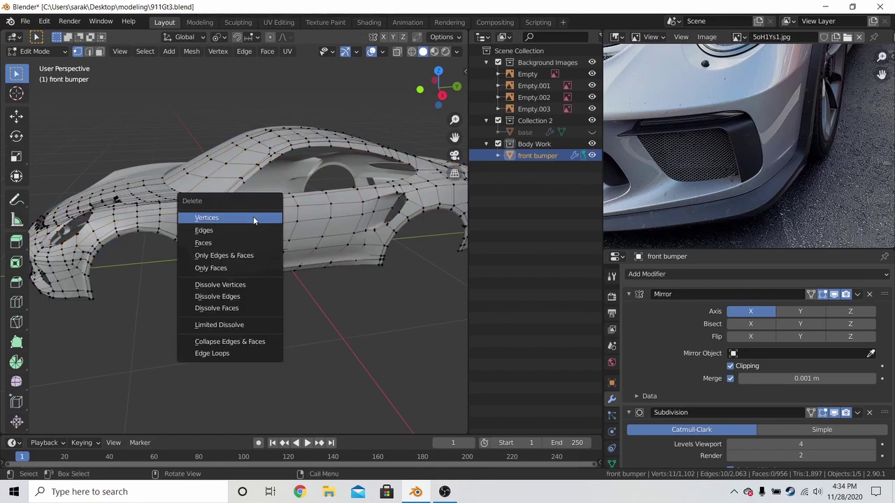
left_click(254, 217)
left_click(280, 137, "alt")
key("x")
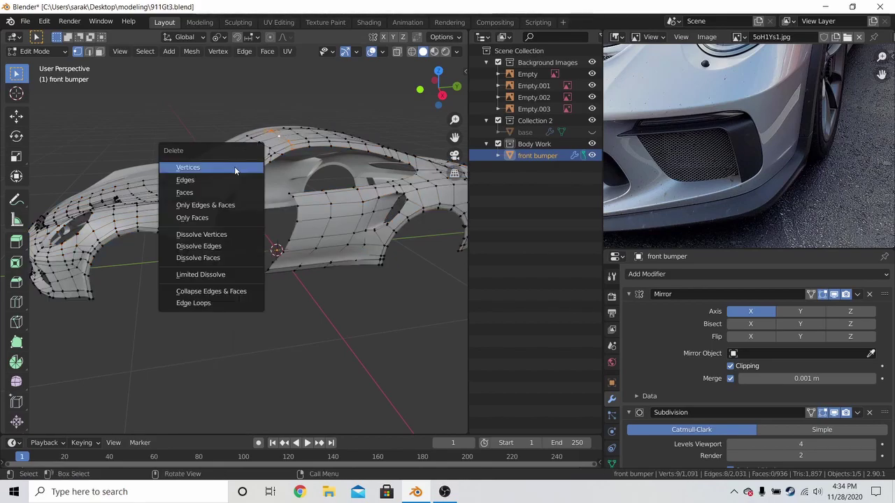
left_click(236, 170)
- Delete the detached windshield-pillar and roof piece and the linked door and rear body section, keeping the front end
key("l")
key("x")
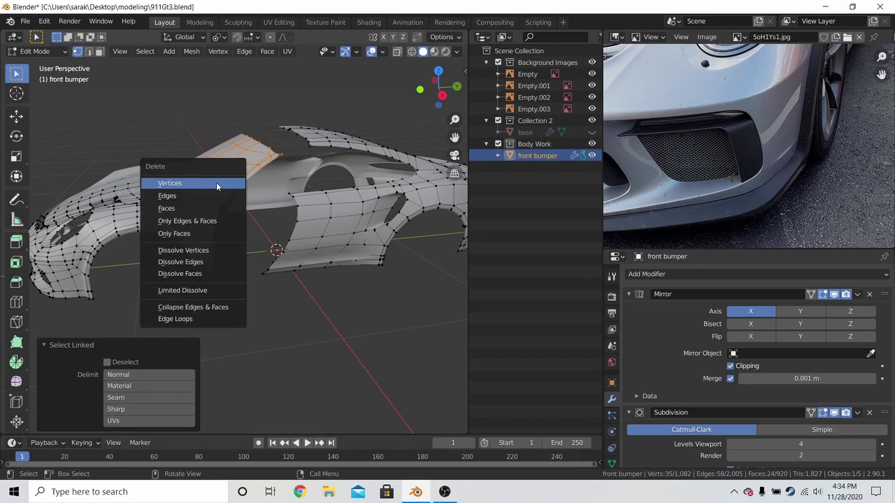
left_click(218, 185)
key("l")
key("x")
left_click(301, 203)
scroll(790, 119, "up", 1)
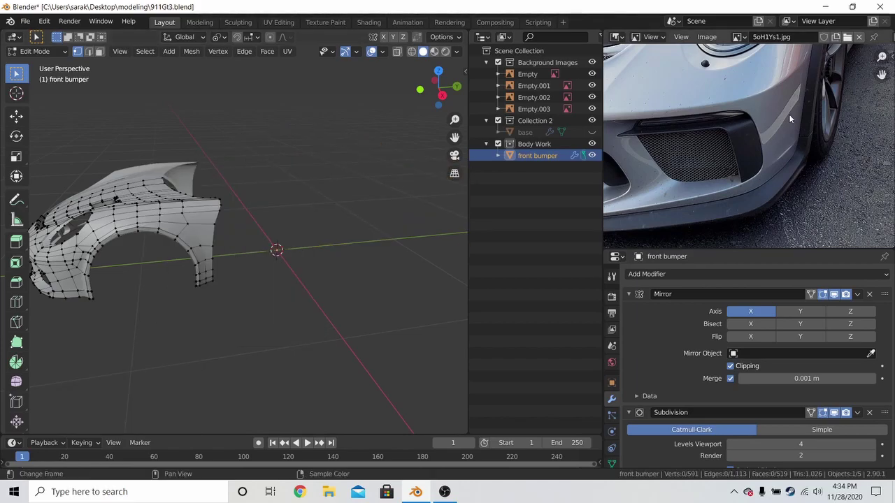
scroll(760, 135, "down", 1)
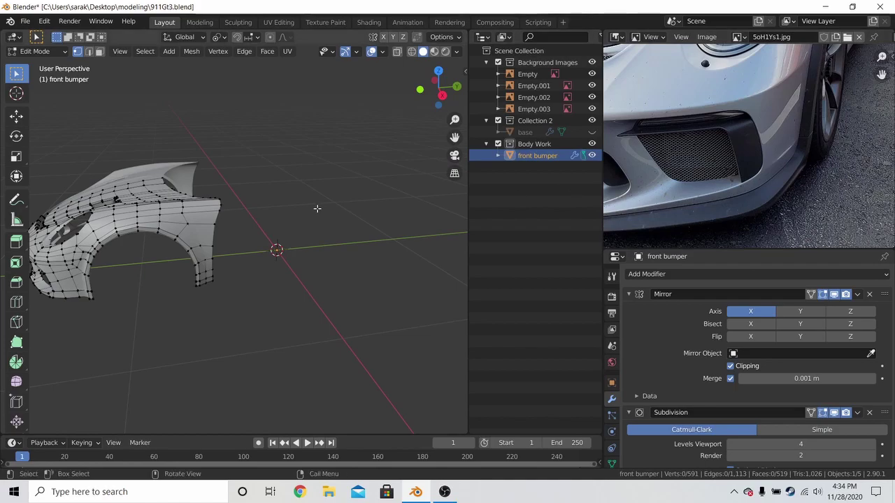
- Delete the vertices of one edge loop across the front fender behind the headlight and another across the hood
middle_click_drag(318, 208, 428, 218, "shift")
scroll(308, 227, "up", 1)
middle_click_drag(298, 231, 291, 249)
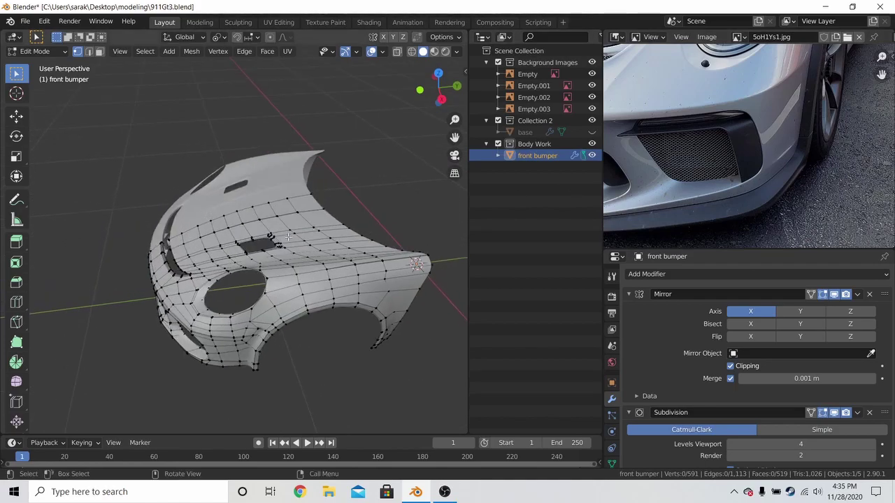
scroll(290, 253, "up", 1)
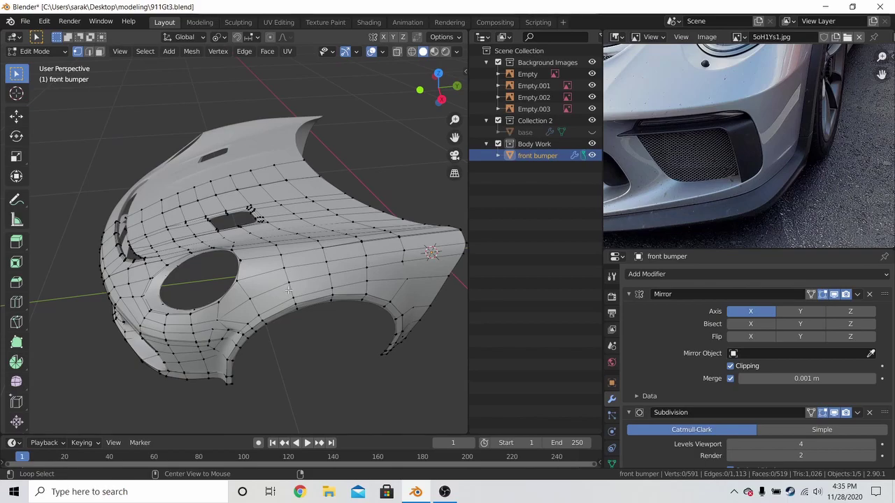
left_click(289, 280, "alt")
key("x")
left_click(274, 283)
left_click(218, 209, "alt")
key("x")
left_click(217, 200)
- Delete the linked rear hood and fender section behind the gap and return to Object Mode
key("l")
key("x")
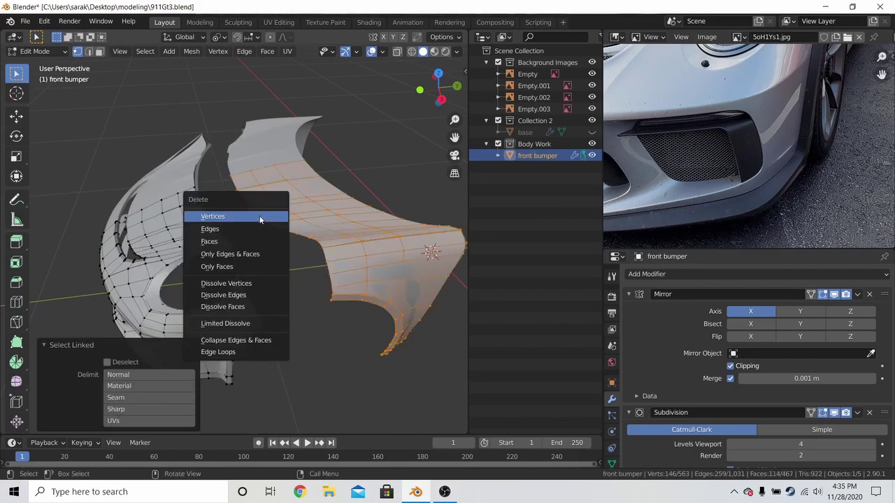
left_click(259, 220)
key("Tab")
middle_click_drag(259, 214, 317, 272)
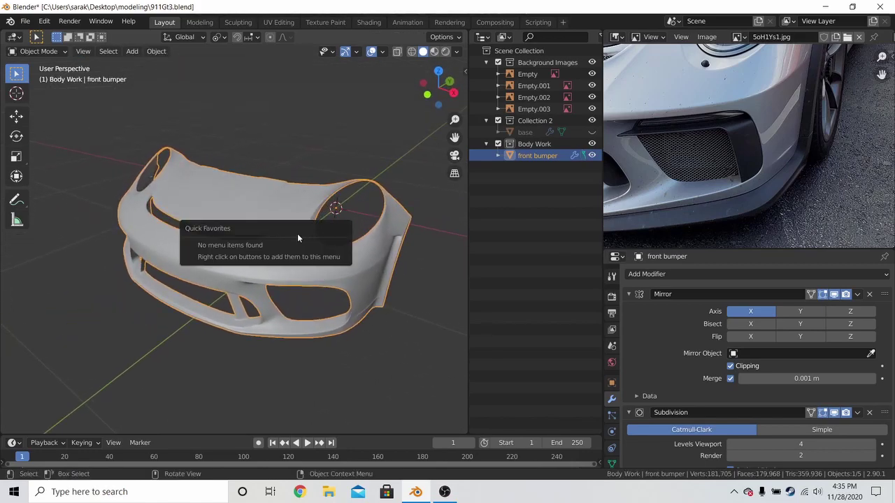
- Open the front bumper in Edit Mode and show it as wireframe over the blueprint in right orthographic view
key("Tab")
key("KP_3")
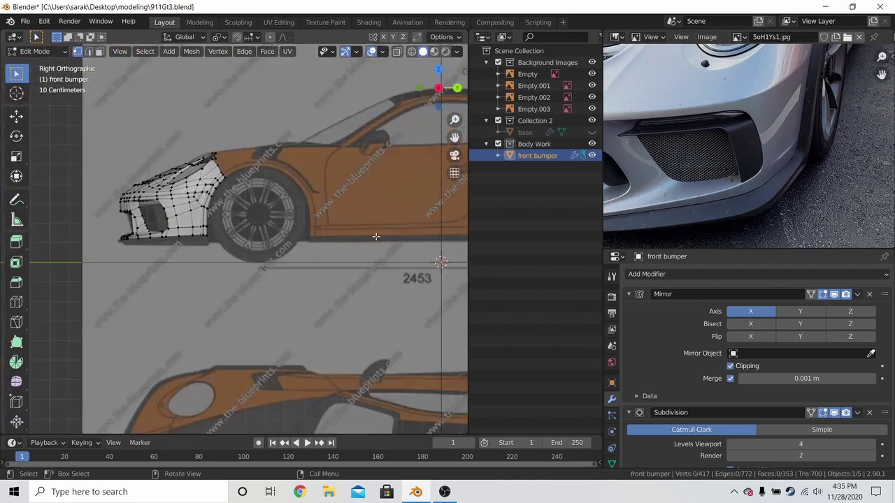
scroll(237, 197, "up", 5)
middle_click_drag(237, 197, 301, 203, "shift")
scroll(284, 212, "up", 2)
key("z")
left_click(220, 213)
scroll(272, 160, "up", 4)
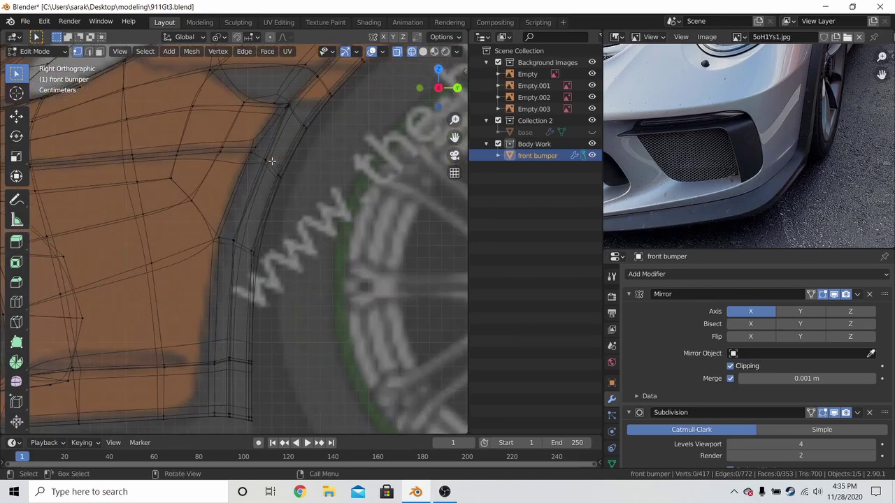
middle_click_drag(272, 160, 288, 211, "shift")
scroll(288, 210, "up", 2)
middle_click_drag(262, 158, 265, 209, "shift")
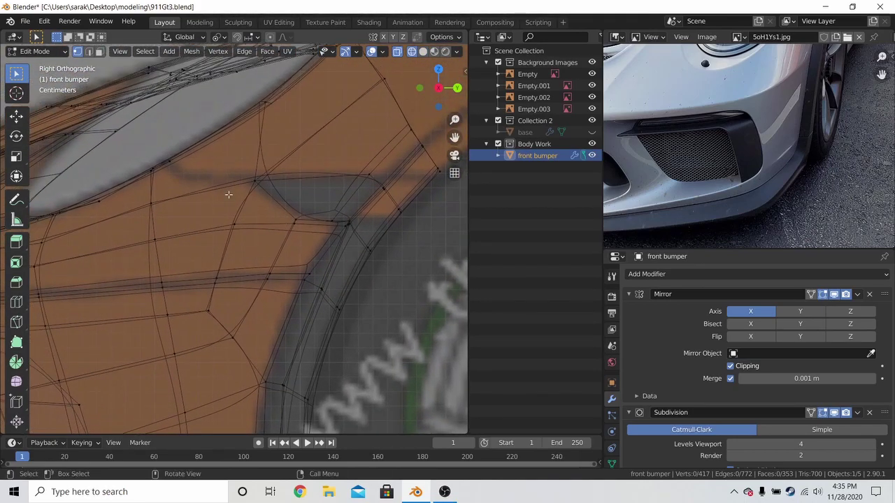
key("k")
key("Escape")
- Turn on the Shortcut VUr on-screen key display and collapse its settings
key("n")
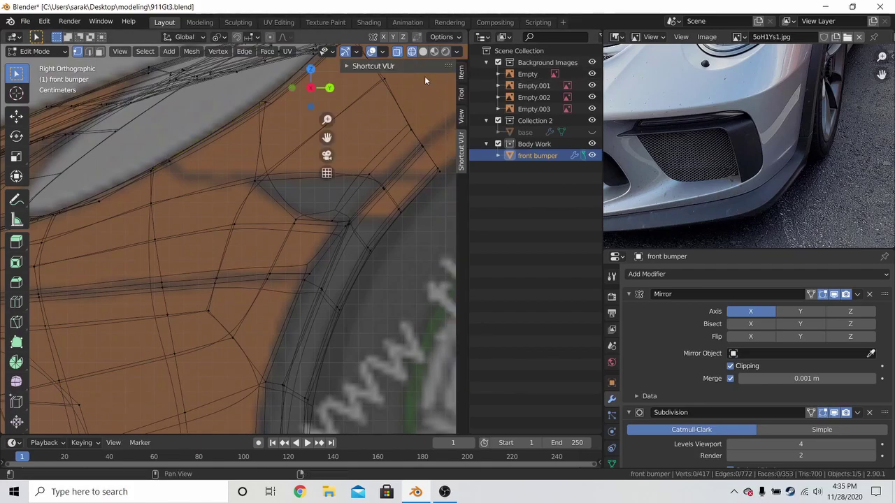
left_click(365, 67)
left_click(347, 67)
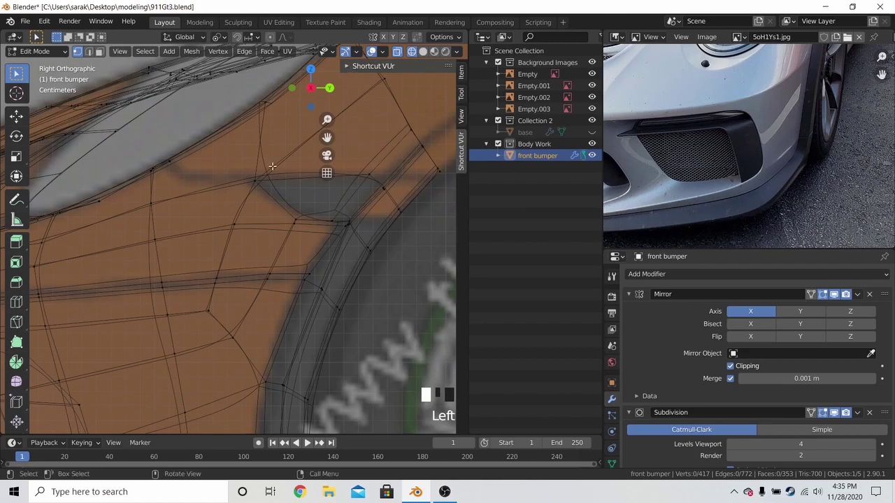
- Knife-cut the bumper panel line from the headlight opening's lower rim along the blueprint seam to the wheel-arch patch corner
key("k")
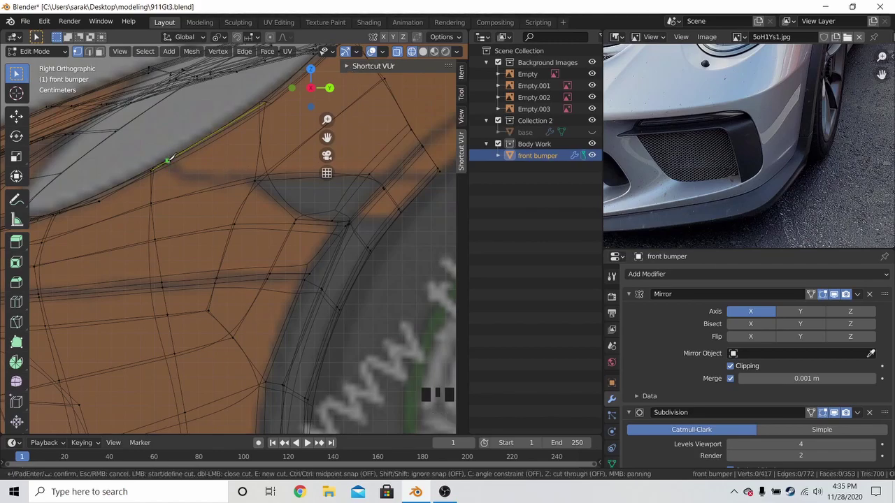
left_click(168, 161)
left_click(182, 178)
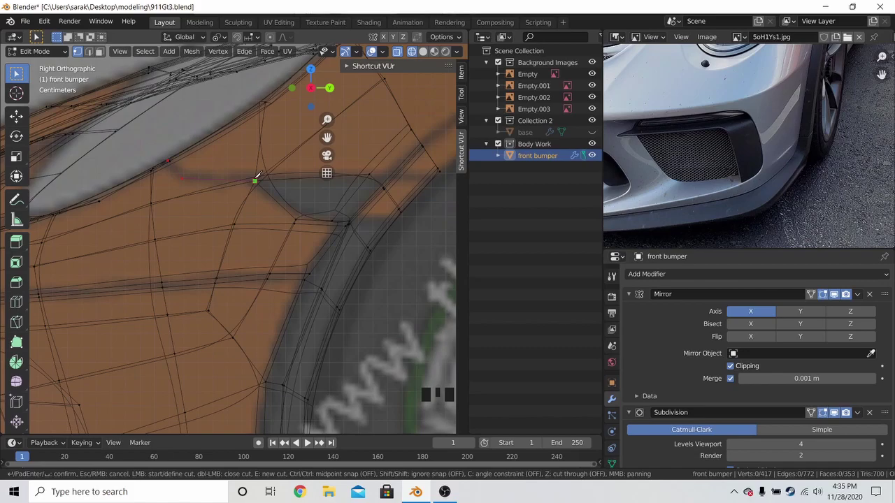
left_click(255, 180)
key("Return")
- Examine the new cut below the headlight opening in solid and wireframe shading and compare it with the reference photo
key("z")
left_click(295, 186)
scroll(290, 187, "down", 5)
middle_click_drag(256, 189, 300, 230)
scroll(275, 197, "down", 3)
middle_click_drag(807, 134, 761, 175)
scroll(790, 200, "up", 3)
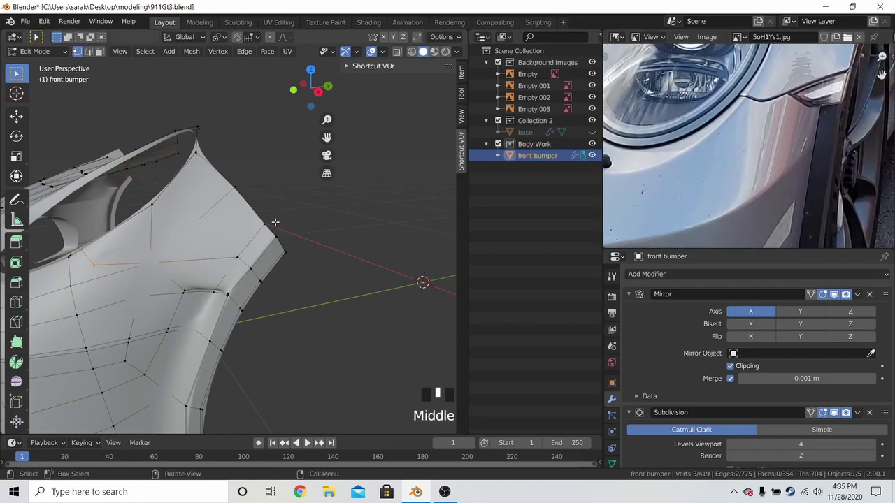
middle_click_drag(291, 209, 305, 218)
left_click(267, 274)
key("z")
left_click(244, 284)
key("a")
key("a")
key("a")
middle_click_drag(274, 279, 305, 284)
key("z")
left_click(382, 277)
mouse_move(382, 277)
middle_mouse_down()
mouse_move(327, 237)
mouse_move(265, 164)
middle_mouse_up()
- In front orthographic wireframe view, extend the knife cut across the headlight opening's rim and switch back to solid shading
key("KP_1")
key("z")
left_click(212, 222)
scroll(211, 222, "up", 5)
middle_click_drag(212, 223, 306, 171, "shift")
scroll(266, 195, "up", 4)
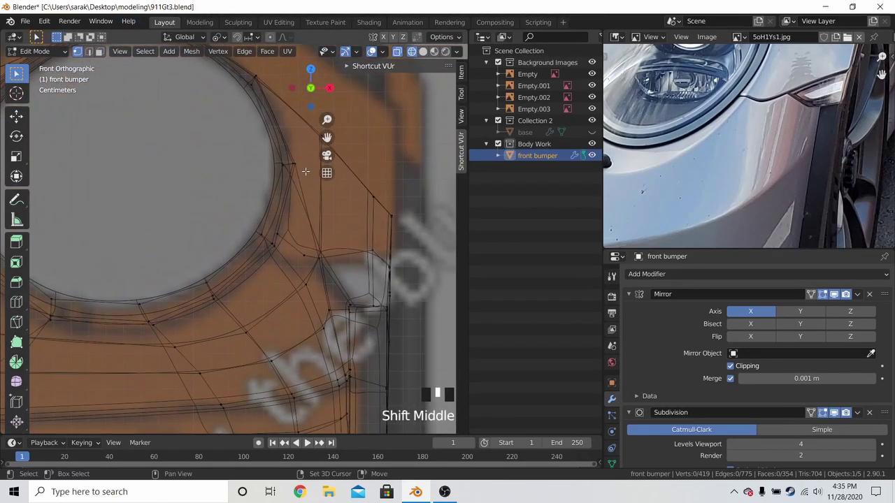
scroll(306, 171, "up", 3)
middle_click_drag(296, 228, 268, 226, "shift")
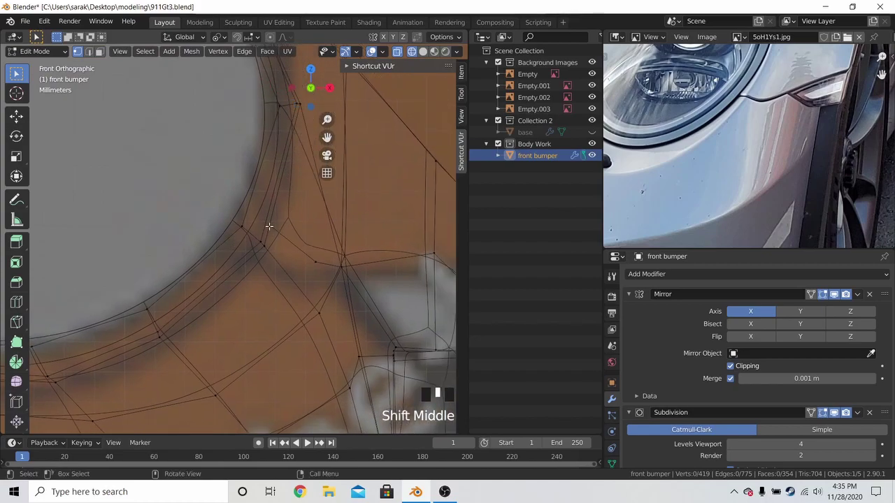
key("k")
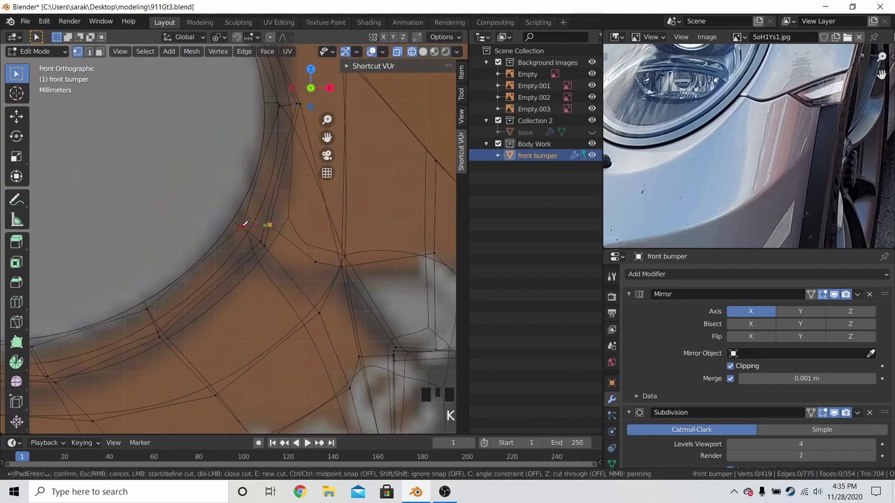
key("Escape")
key("z")
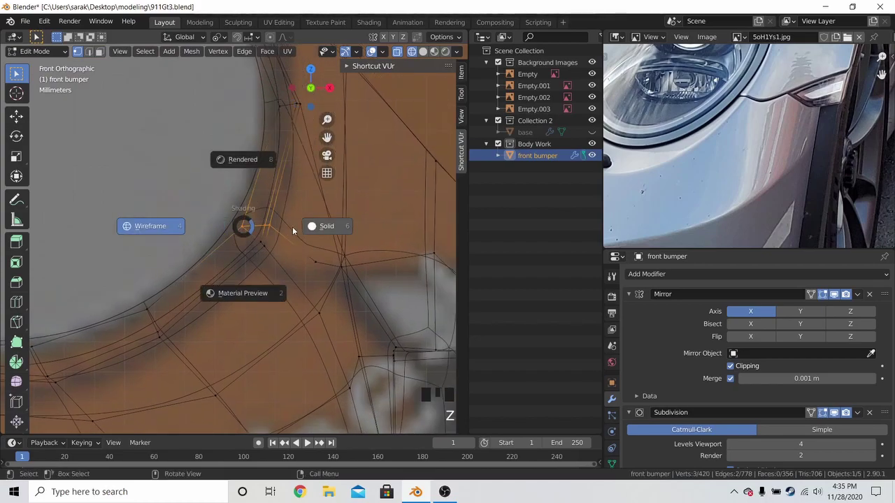
left_click(307, 226)
- Circle-select the fender vertices above the cut on the outer side of the headlight opening and delete them
middle_click_drag(290, 227, 249, 253, "shift")
key("alt+z")
key("c")
left_click_drag(244, 150, 286, 111)
key("Escape")
scroll(251, 133, "down", 2)
key("x")
left_click(210, 137)
key("z")
left_click(247, 148)
key("Tab")
key("Tab")
- Delete the leftover edge loop of the fender beside the headlight opening
mouse_move(266, 157)
middle_mouse_down()
mouse_move(206, 179)
mouse_move(186, 212)
middle_mouse_up()
scroll(231, 203, "down", 3)
middle_click_drag(264, 213, 225, 214)
middle_click_drag(225, 214, 276, 212, "shift")
left_click(268, 241, "alt")
key("x")
left_click(267, 241)
- Return the front bumper to Object Mode, clear the selection and save the file
key("Tab")
scroll(290, 243, "down", 3)
key("a")
key("a")
key("a")
key("ctrl+s")
- In top wireframe view, add a loop cut across the lower hood and slide it toward the grille opening's upper edge
middle_click_drag(272, 235, 356, 260)
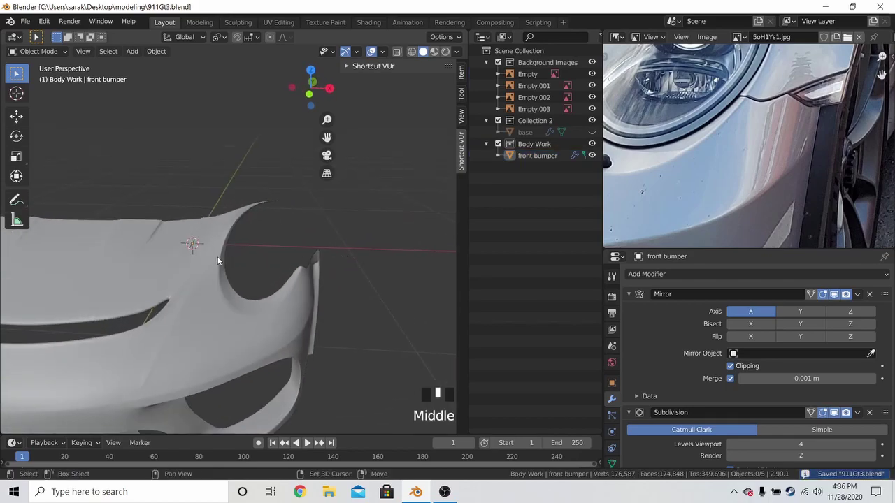
middle_click_drag(219, 260, 280, 247, "shift")
middle_click_drag(680, 145, 864, 188)
key("Tab")
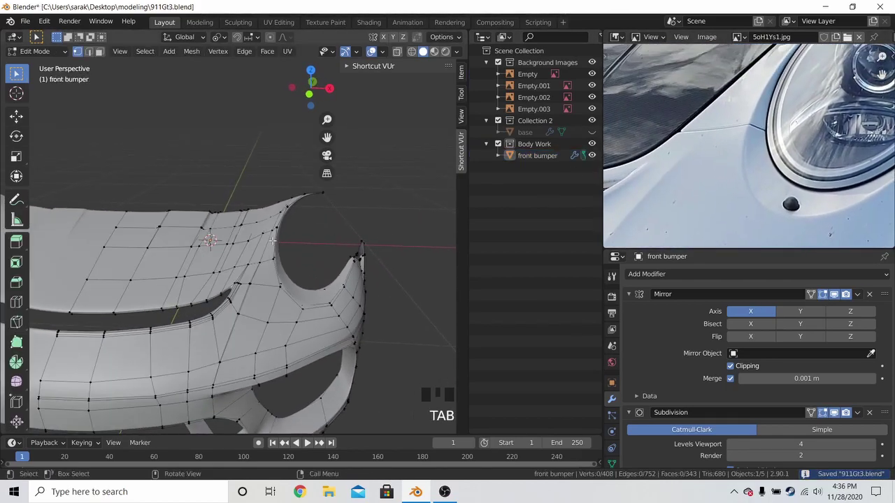
middle_click_drag(259, 241, 279, 255)
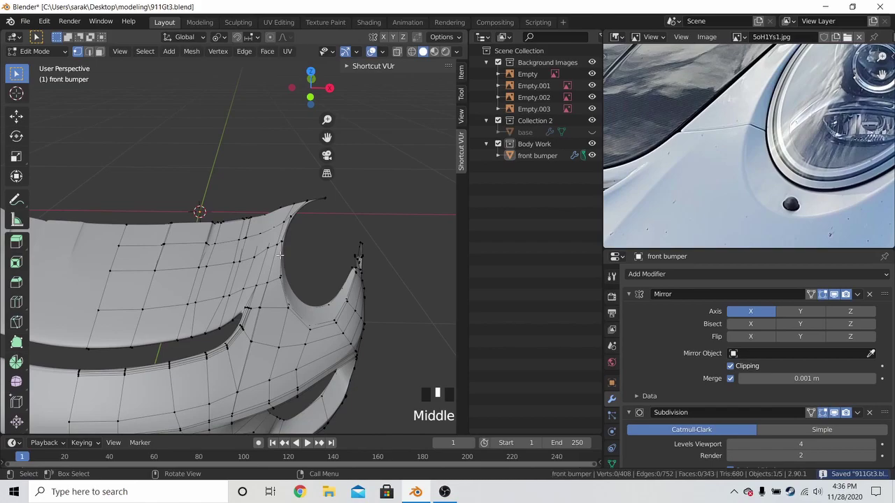
key("KP_7")
key("z")
left_click(234, 280)
scroll(252, 269, "up", 3)
middle_click_drag(260, 264, 303, 143, "shift")
middle_click_drag(301, 232, 287, 283, "shift")
left_click(258, 282)
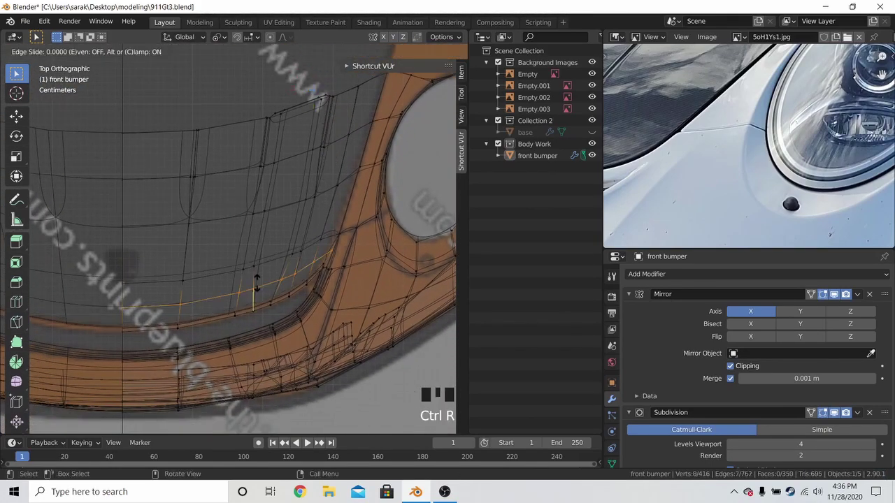
left_click(246, 340)
- Edge-slide the new lower hood loop to refine the strip above the grille opening, using the reference photo
middle_click_drag(651, 146, 867, 98)
key("z")
left_click(330, 243)
mouse_move(330, 242)
middle_mouse_down()
mouse_move(306, 194)
mouse_move(203, 204)
mouse_move(245, 210)
mouse_move(303, 241)
mouse_move(285, 243)
middle_mouse_up()
scroll(192, 204, "up", 2)
key("g")
key("g")
left_click(203, 197)
key("Tab")
key("Tab")
- Slide the inner headlight-rim vertex to the blueprint seam and the neighbouring vertex by a factor of about 0.07
key("z")
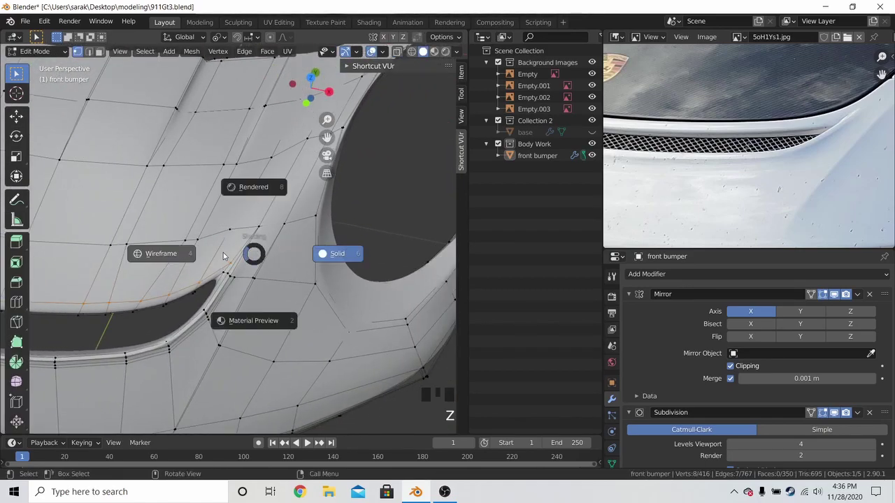
left_click(160, 254)
middle_click_drag(650, 160, 624, 177)
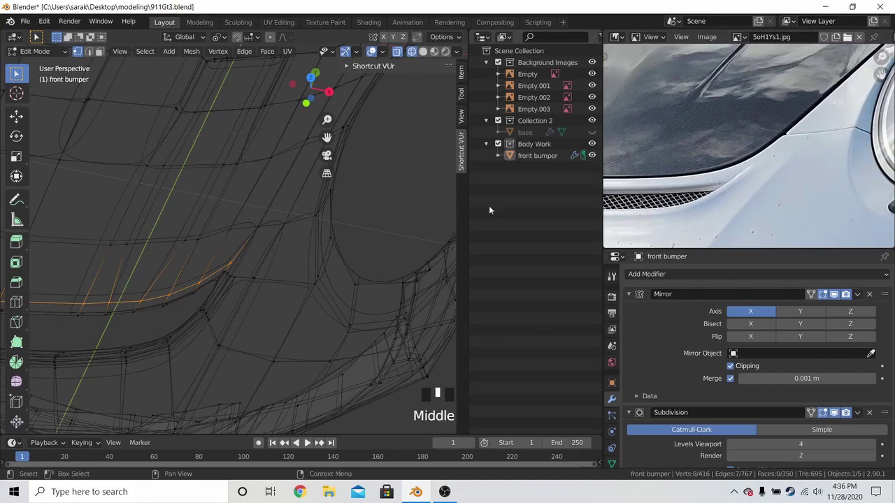
key("KP_7")
key("KP_7")
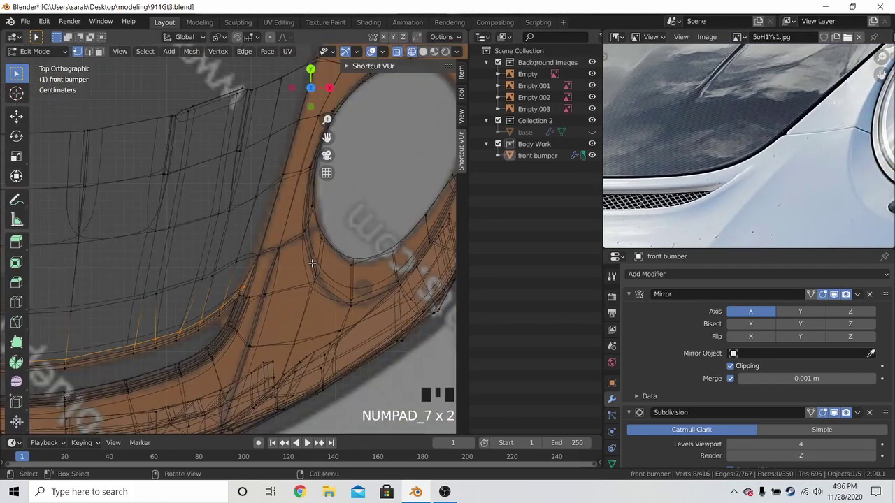
scroll(277, 259, "up", 2)
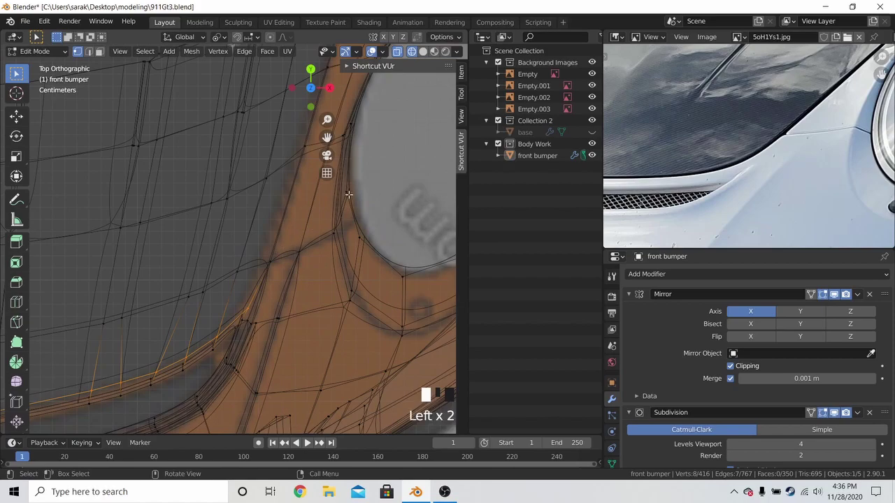
key("g")
key("g")
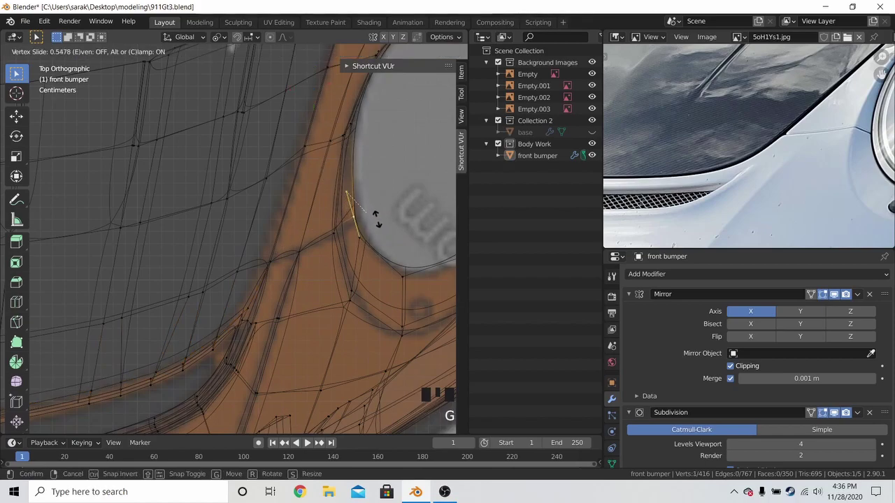
left_click(369, 219)
left_click(339, 226)
key("g")
key("g")
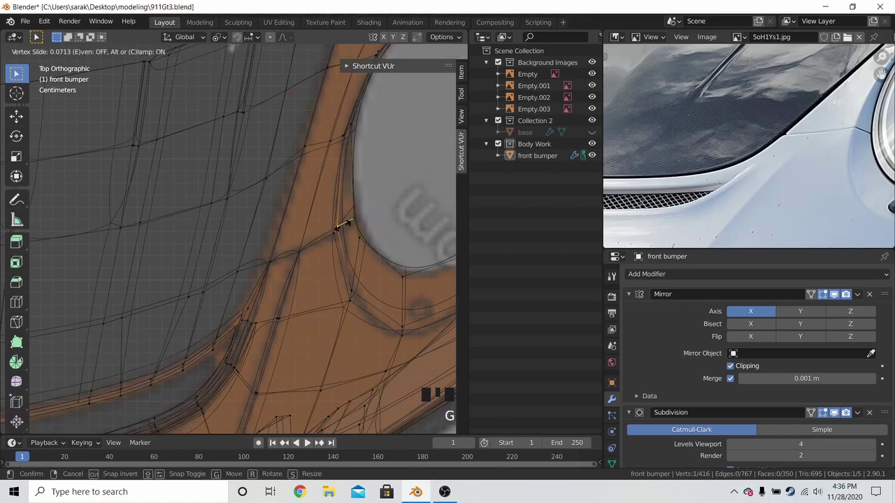
left_click(353, 248)
- Delete the hood vertices just above the new loop, separating the upper hood from the strip over the grille opening
key("z")
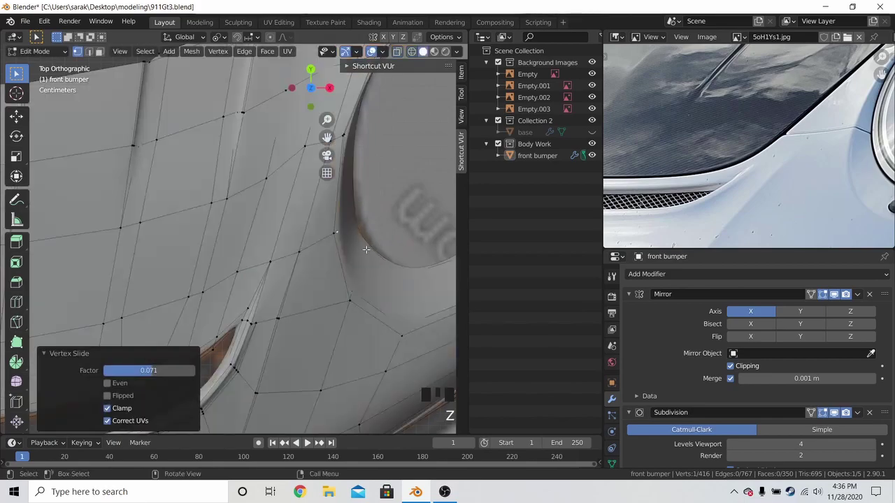
key("x")
left_click(236, 269)
key("z")
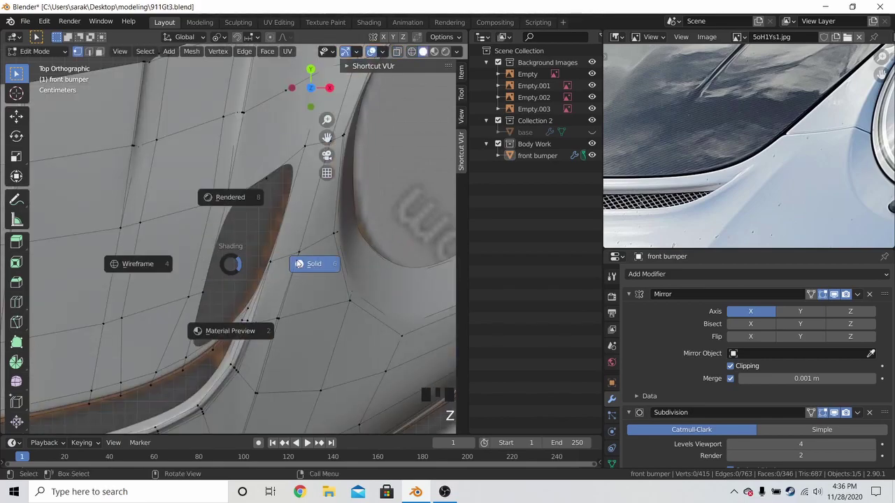
left_click(191, 264)
key("z")
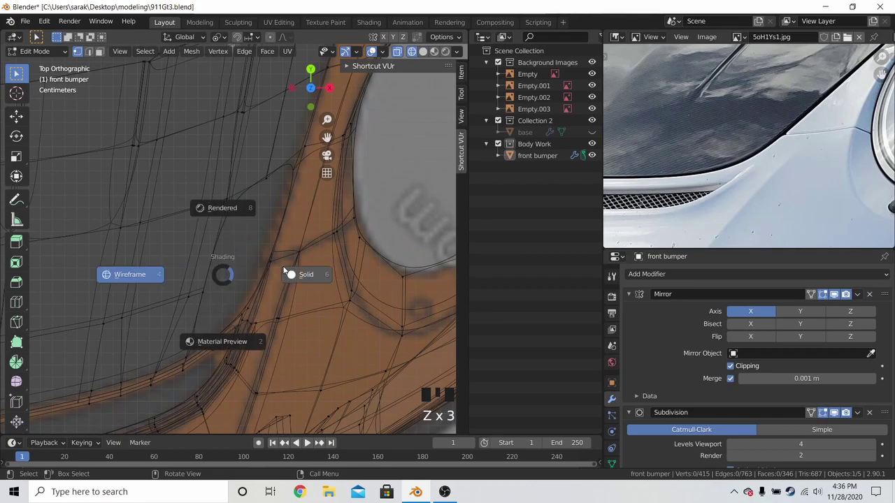
left_click(289, 276)
scroll(237, 284, "down", 2)
key("x")
left_click(176, 286)
scroll(202, 218, "down", 2)
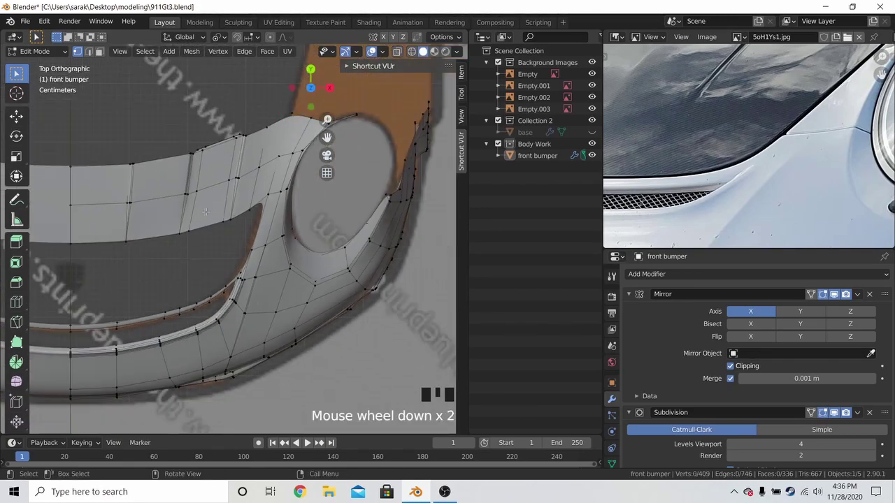
- Delete the connecting vertices between hood and headlight plus the linked upper hood section, then show the bumper solid in Object Mode
key("z")
left_click(269, 200)
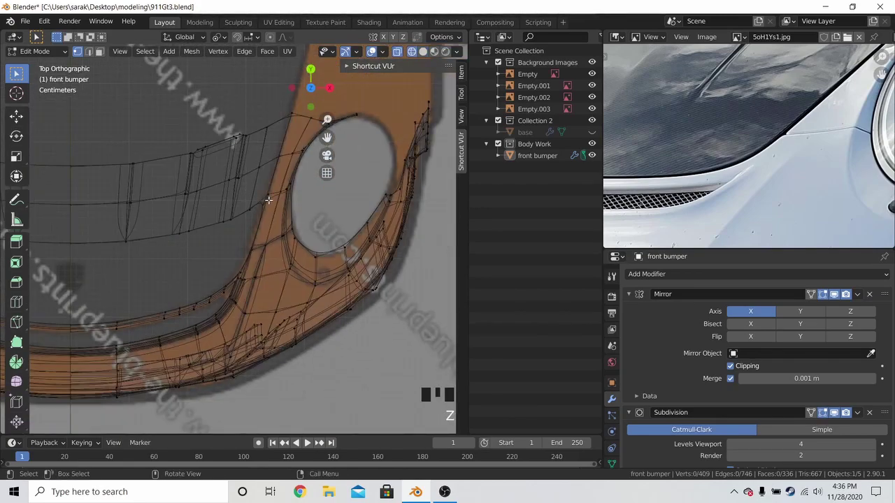
key("x")
left_click(268, 190)
key("ctrl+l")
key("x")
left_click(256, 178)
key("Tab")
key("z")
left_click(290, 183)
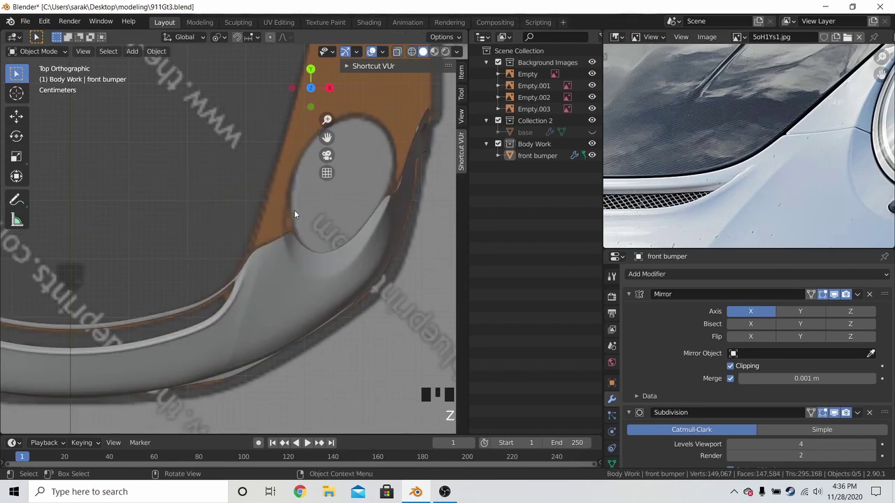
- Deselect everything in the scene and save the file
scroll(301, 214, "down", 2)
key("a")
key("a")
key("a")
middle_click_drag(313, 220, 287, 213)
key("ctrl+s")
- Move the edge vertex where the thin strip over the grille opening joins the bumper slightly to smooth the outline, then deselect the bumper
middle_click_drag(693, 157, 692, 146)
key("Tab")
scroll(224, 263, "up", 4)
middle_click_drag(224, 263, 277, 256)
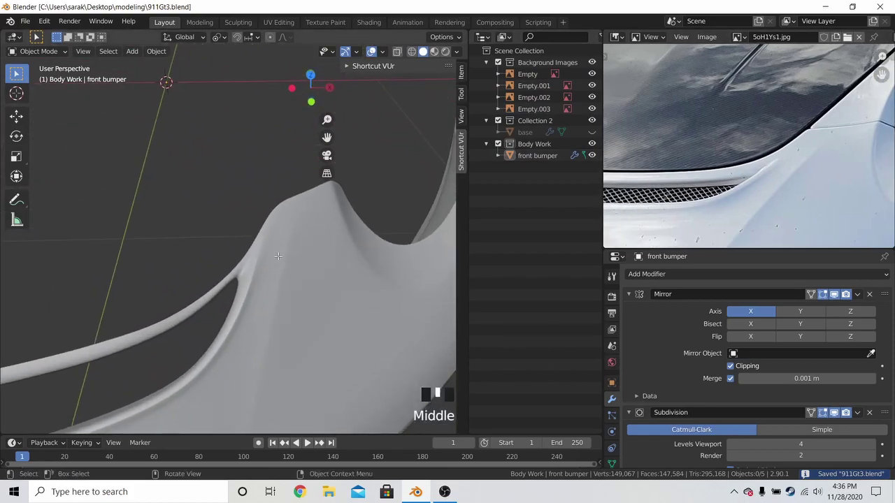
scroll(274, 256, "up", 2)
key("g")
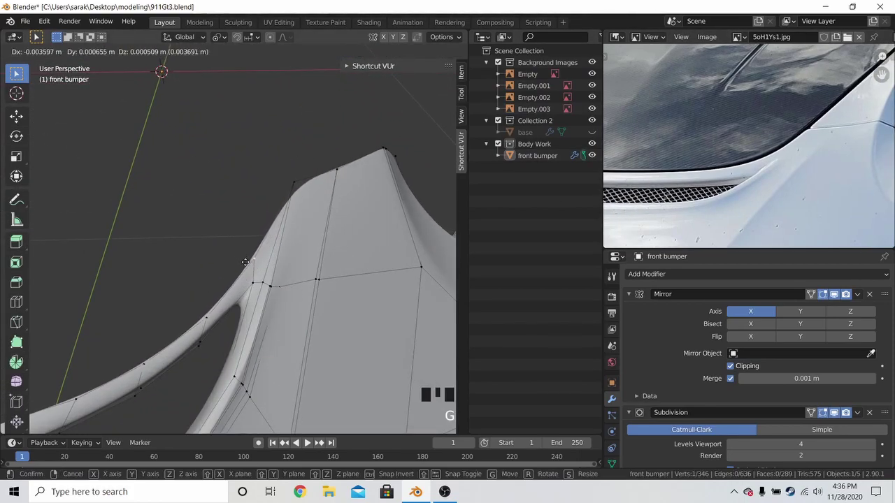
left_click(246, 261)
key("Tab")
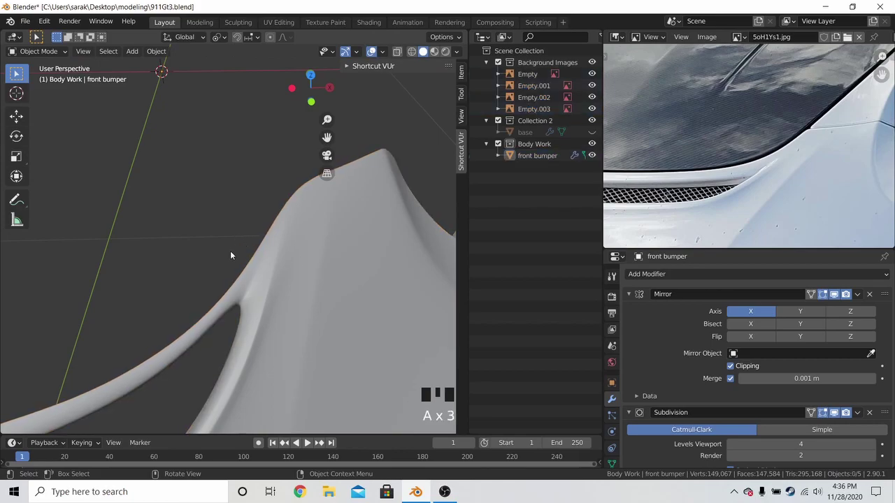
scroll(233, 255, "down", 6)
middle_click_drag(227, 253, 245, 250)
key("a")
key("alt+a")
- Delete the outer vertex loops of the wheel-arch flange along the bumper's rear edge, following the reference photo
middle_click_drag(315, 262, 280, 248, "shift")
scroll(699, 175, "down", 2)
middle_click_drag(699, 175, 698, 152)
scroll(773, 143, "up", 2)
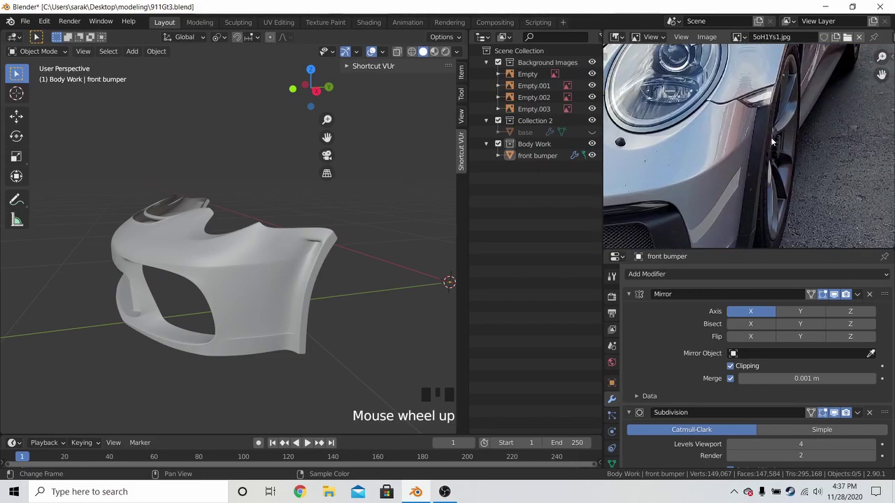
key("Tab")
middle_click(334, 262)
key("x")
left_click(327, 272)
left_click(324, 273, "alt")
key("x")
left_click(324, 275)
key("x")
left_click(322, 274)
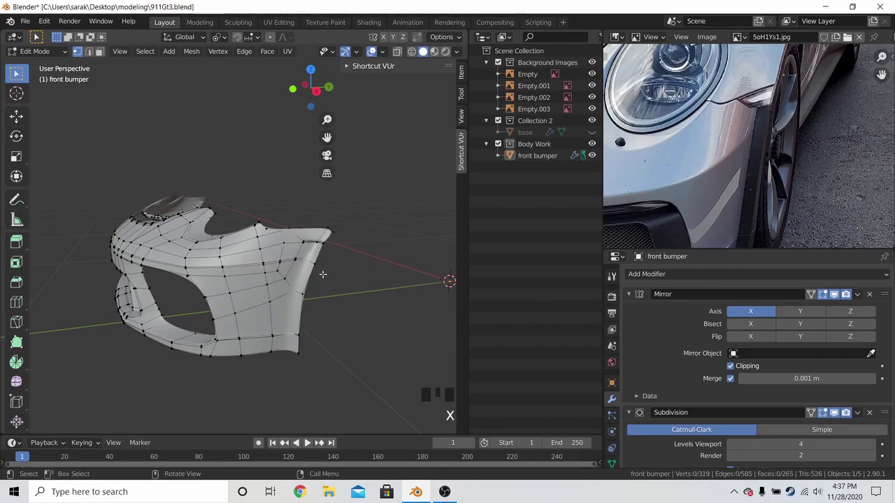
- Try deleting the next vertex loop along the bumper's wheel-arch edge, and undo the deletion
key("x")
left_click(322, 273)
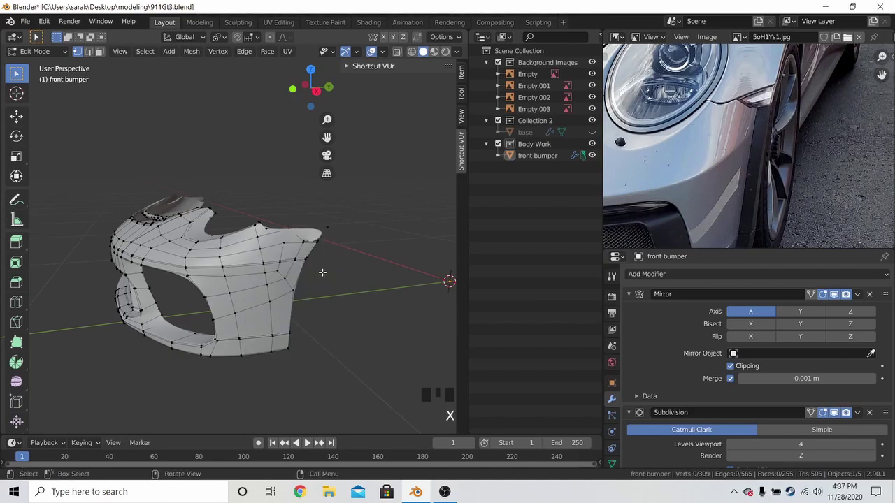
key("ctrl+z")
- Delete the surplus vertices at the bumper's upper rear corner, above the crease beside the wheel arch
key("Tab")
mouse_move(328, 272)
middle_mouse_down()
mouse_move(357, 281)
mouse_move(303, 268)
mouse_move(301, 252)
middle_mouse_up()
scroll(314, 259, "up", 4)
scroll(322, 271, "up", 3)
key("Tab")
key("z")
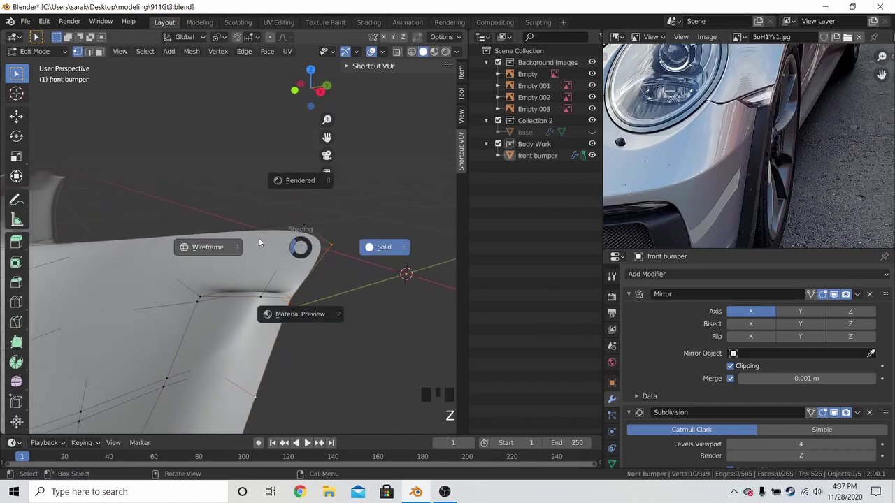
left_click(251, 242)
key("x")
left_click(311, 225)
key("z")
left_click(370, 234)
left_click(339, 239)
key("x")
left_click(340, 239)
middle_click_drag(268, 273, 253, 277)
key("x")
left_click(250, 292)
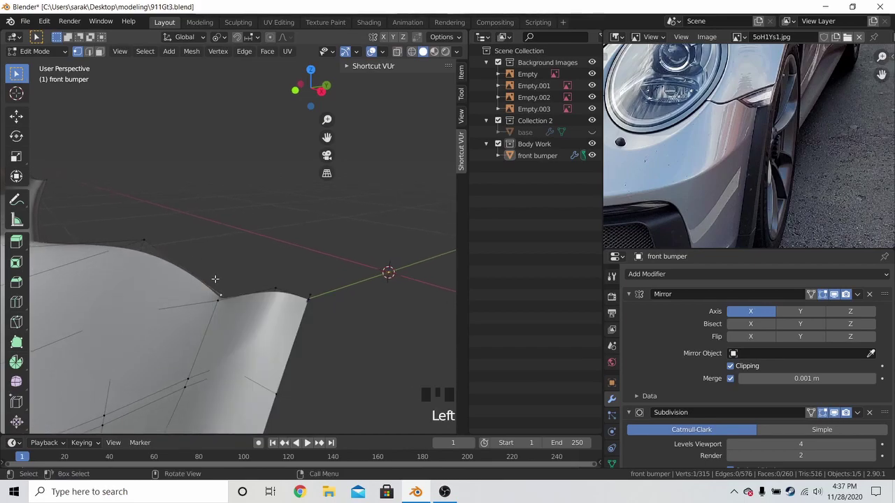
- Merge the two adjacent vertices at the inner end of the rear corner's top edge, then save the file
key("Tab")
scroll(284, 276, "down", 3)
middle_click_drag(284, 273, 224, 254)
key("Tab")
left_click(185, 269, "shift")
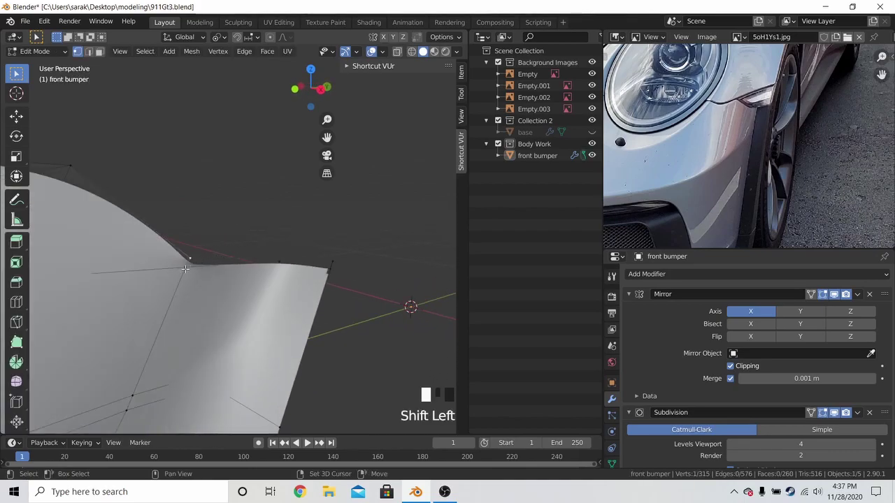
key("m")
left_click(269, 273)
key("Tab")
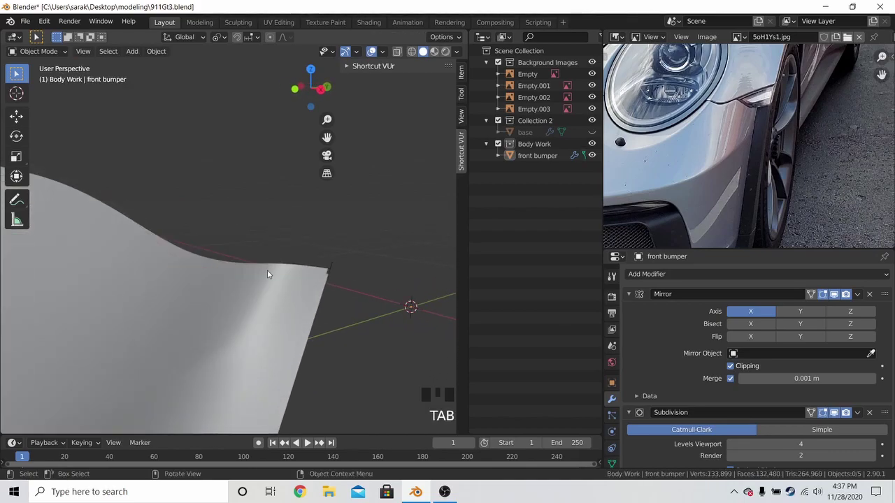
scroll(267, 270, "down", 2)
key("a")
left_click(266, 269)
key("ctrl+s")
- Delete the vertex loop forming the bumper's inward-turned flange along the wheel arch
key("KP_3")
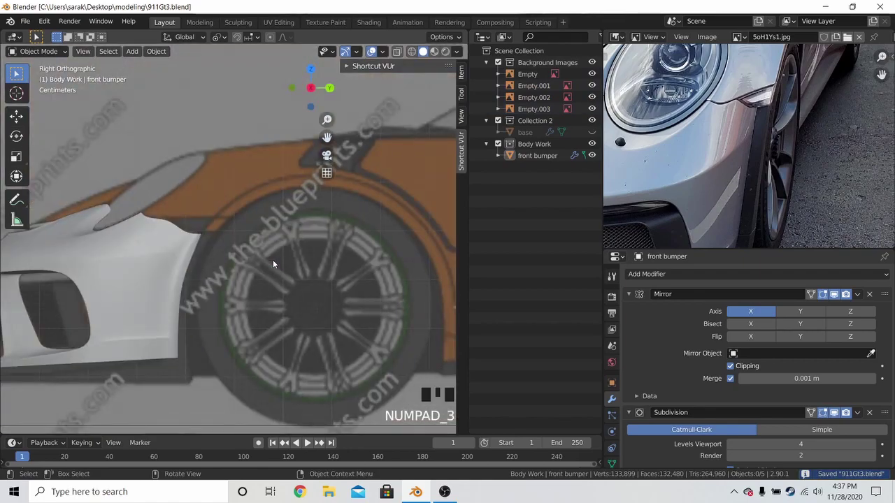
key("KP_1")
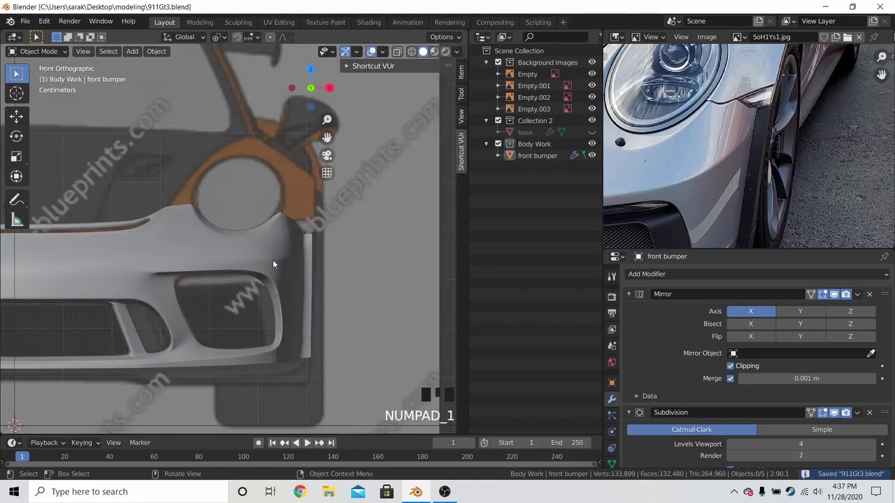
middle_click_drag(295, 252, 248, 253, "shift")
scroll(290, 285, "up", 3)
middle_click_drag(715, 205, 720, 112)
key("Tab")
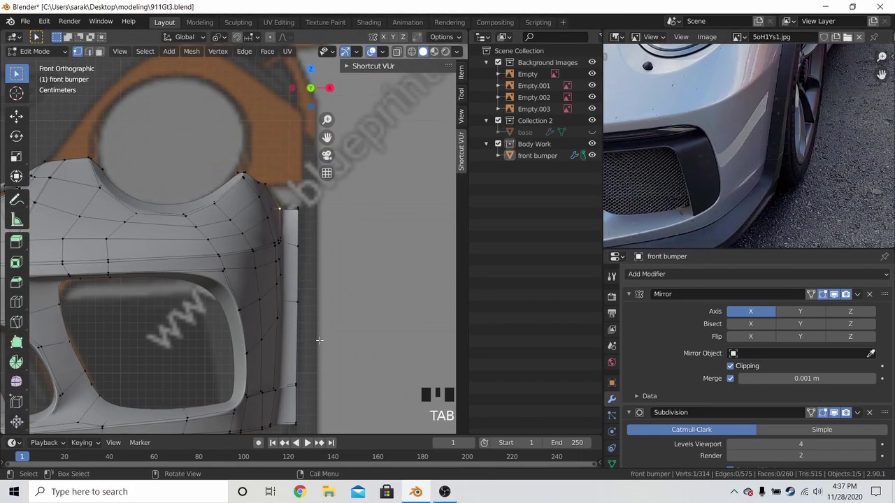
middle_click_drag(281, 356, 283, 349)
key("a")
key("a")
key("a")
key("z")
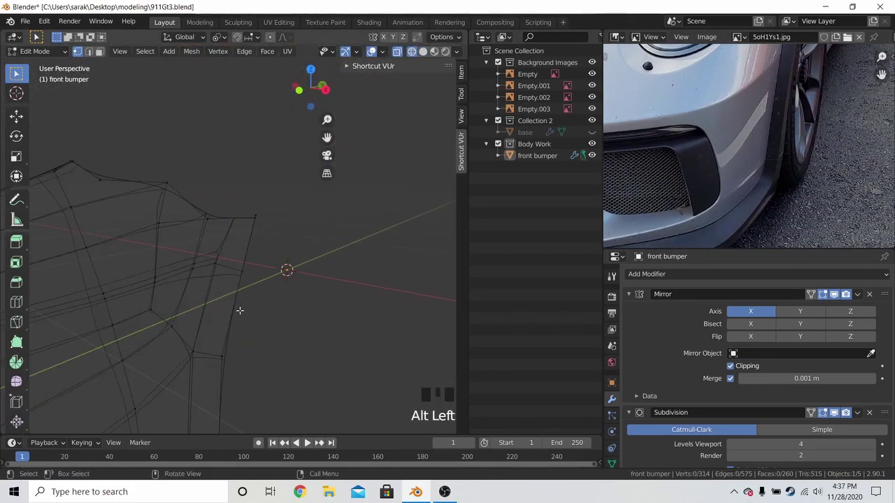
key("x")
left_click(233, 310)
- Show the bumper solid in Object Mode with nothing selected and save the file
key("z")
left_click(307, 220)
key("Tab")
key("a")
key("a")
key("a")
scroll(324, 230, "down", 3)
middle_click_drag(321, 237, 235, 228)
key("ctrl+s")
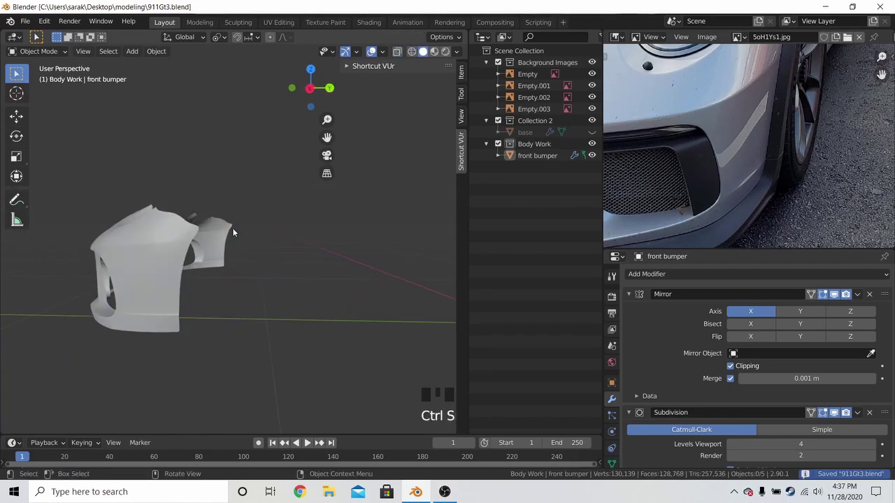
- Check the trimmed bumper against the side and front blueprints and the reference photo
key("KP_3")
scroll(167, 222, "up", 2)
key("KP_1")
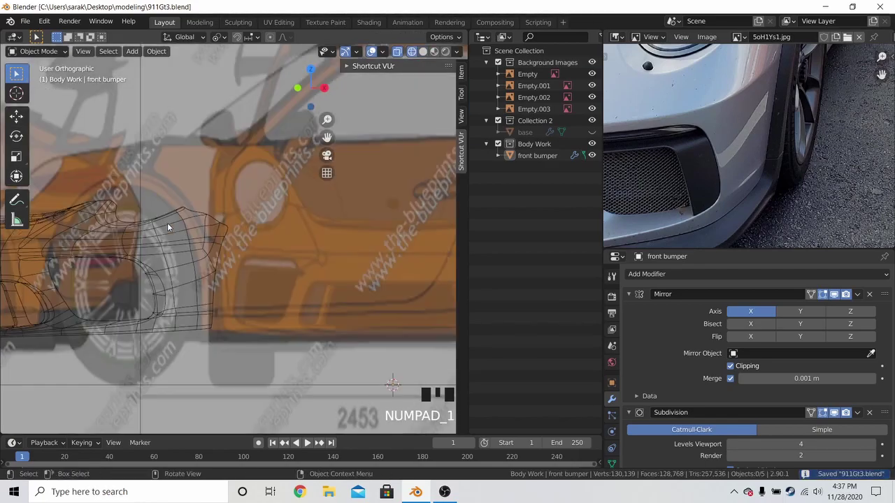
scroll(167, 222, "up", 3)
key("Tab")
mouse_move(314, 295)
middle_mouse_down("shift")
mouse_move(367, 289)
mouse_move(236, 293)
mouse_move(318, 293)
middle_mouse_up("shift")
scroll(379, 286, "down", 4)
key("Tab")
middle_click_drag(748, 209, 748, 191)
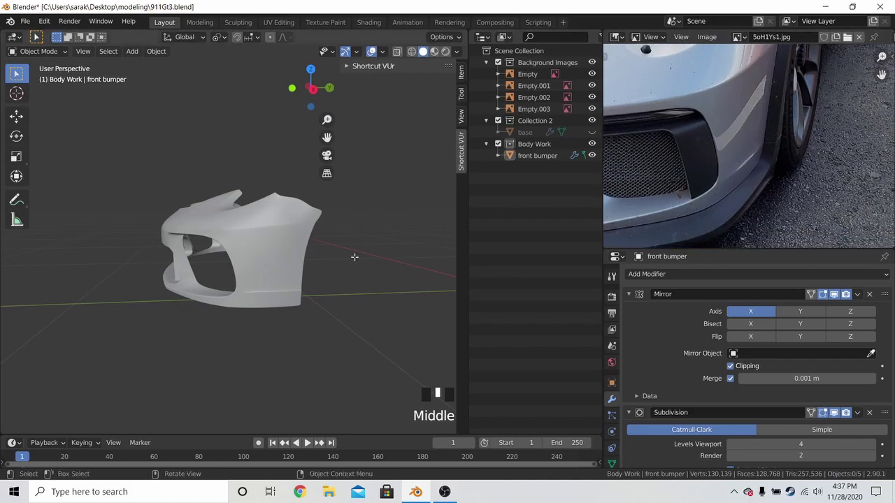
- Slide the rear-edge vertex at the bumper's lower crease forward to the blueprint wheel-arch line in the right wireframe view
key("Tab")
key("KP_3")
key("z")
left_click(270, 253)
scroll(293, 316, "up", 6)
mouse_move(294, 315)
middle_mouse_down("shift")
mouse_move(270, 309)
mouse_move(342, 271)
middle_mouse_up("shift")
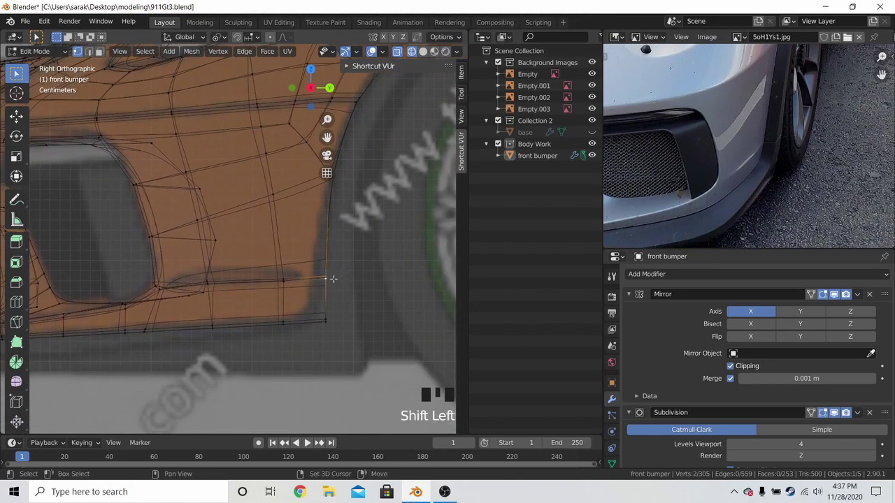
key("g")
key("g")
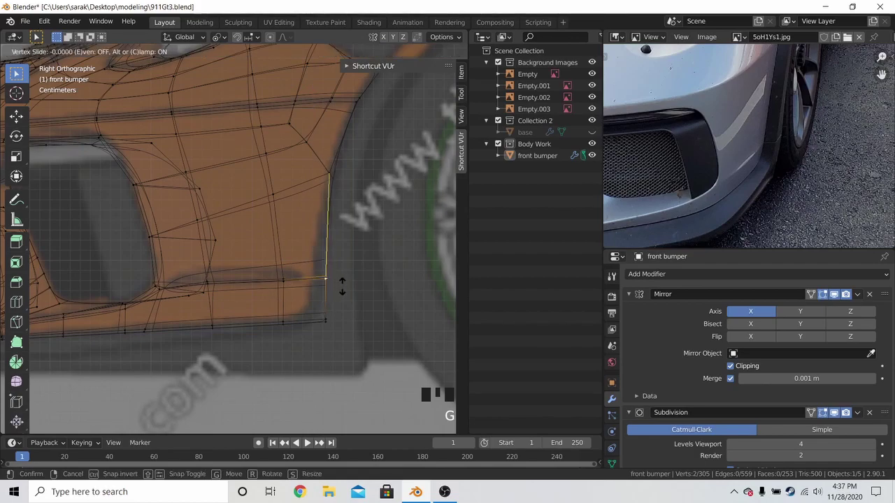
left_click(305, 283)
middle_click_drag(306, 283, 302, 310, "shift")
- Slide the mid-height rear-edge vertex and the bottom rear corner edge forward toward the blueprint wheel-arch line
left_click(327, 202)
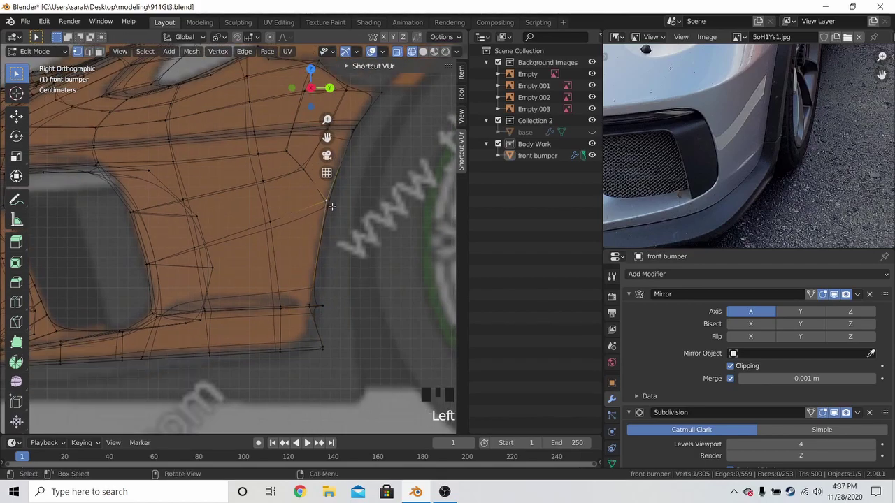
key("g")
key("g")
left_click(301, 201)
left_click(322, 346)
key("g")
key("g")
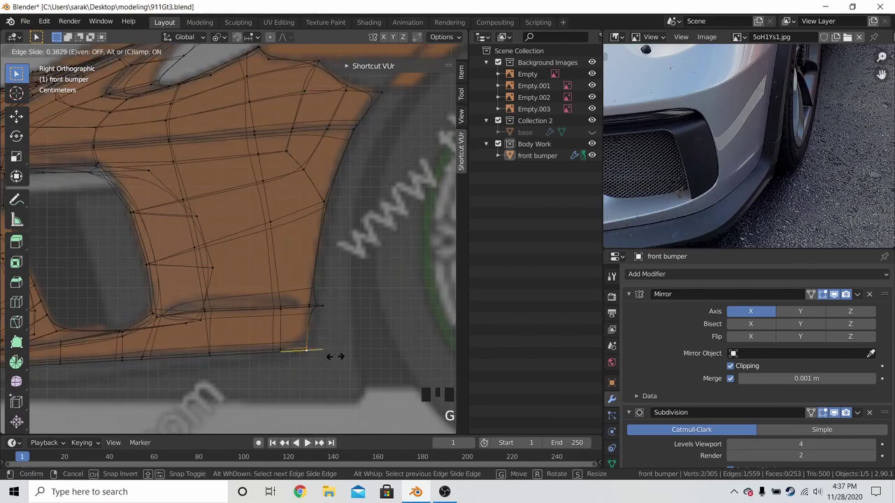
left_click(355, 358)
- Slide the protruding vertex on the lower crease forward to the wheel-arch edge by a factor of 0.970
key("z")
left_click(389, 356)
left_click(336, 303)
scroll(335, 302, "up", 2)
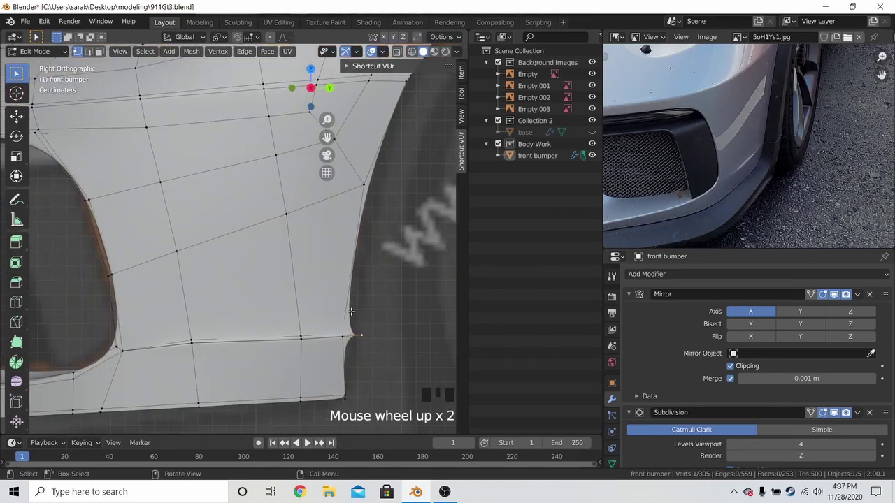
middle_click_drag(397, 329, 361, 299, "shift")
key("g")
key("g")
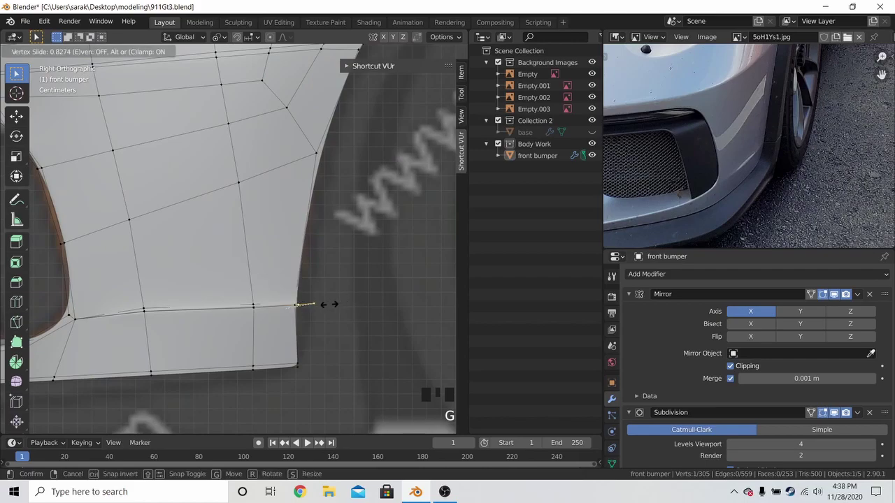
left_click(301, 304)
- Nudge the rear vertex of the lower crease to align it with the blueprint wheel-arch edge
key("z")
left_click(379, 304)
scroll(380, 307, "up", 3)
key("g")
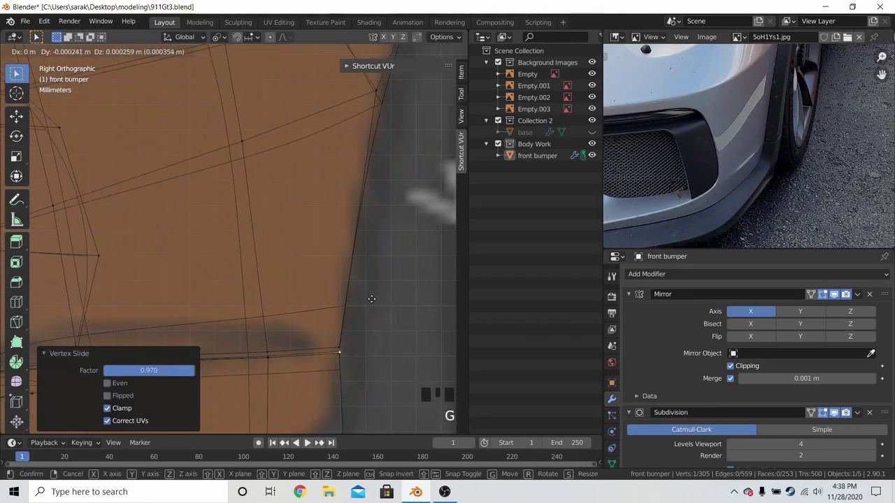
left_click(364, 295)
key("Tab")
- Display the whole bumper in solid shading with nothing selected and save the file
scroll(366, 295, "down", 6)
key("z")
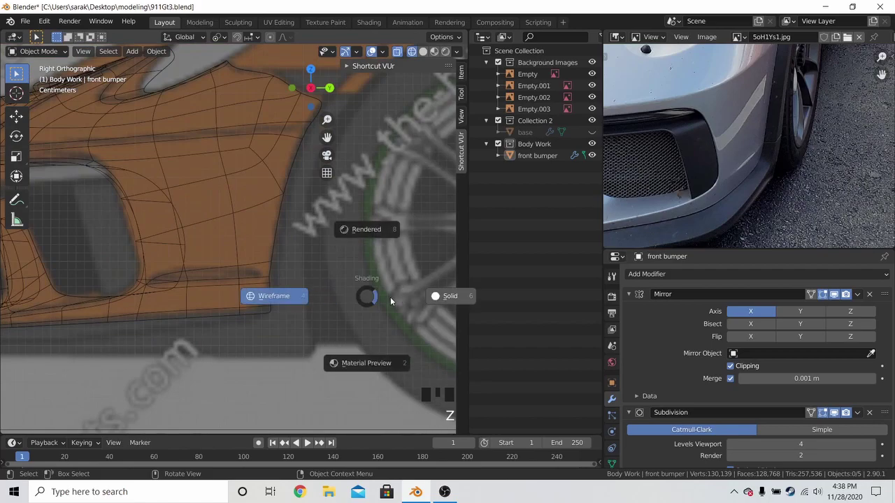
left_click(394, 297)
scroll(335, 287, "down", 5)
key("a")
key("a")
middle_click_drag(233, 257, 362, 249)
key("ctrl+s")
- Examine the front bumper's seams, grille and intakes in the reference photo, then save the file
middle_click_drag(713, 147, 664, 195)
scroll(741, 161, "down", 2)
middle_click_drag(825, 178, 617, 174)
middle_click_drag(706, 167, 636, 169)
middle_click_drag(804, 126, 814, 111)
scroll(723, 121, "up", 2)
scroll(665, 160, "down", 1)
scroll(815, 111, "up", 4)
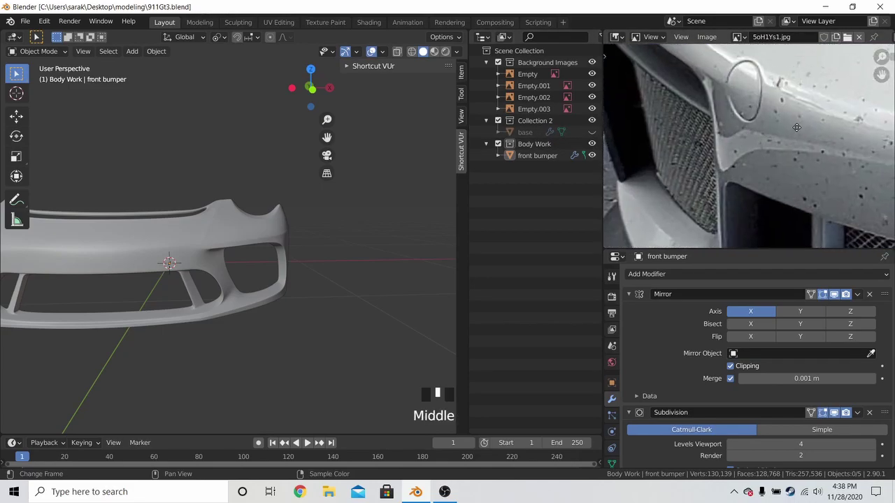
scroll(759, 112, "down", 4)
scroll(759, 112, "down", 1)
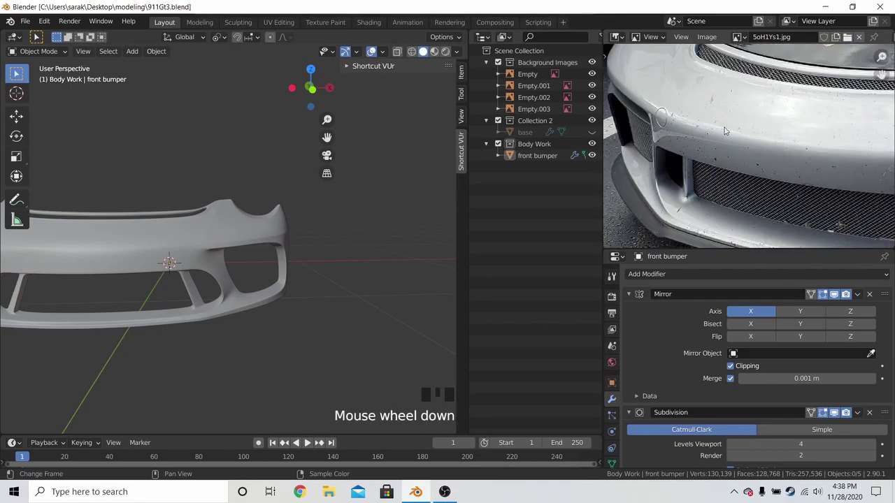
middle_click_drag(760, 112, 762, 140)
middle_click_drag(395, 208, 334, 238)
key("ctrl+s")
- Display the front bumper mesh in wireframe from the right orthographic view for editing against the blueprint
key("Tab")
scroll(315, 231, "up", 3)
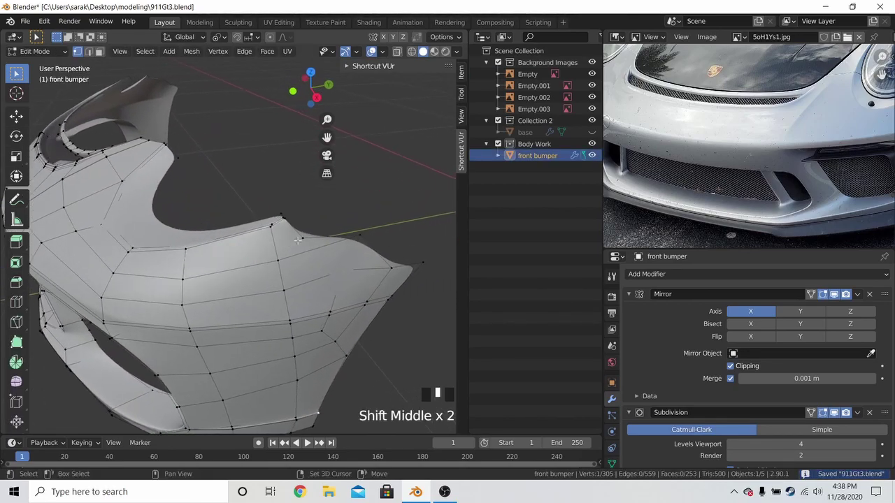
key("Tab")
key("KP_3")
key("Tab")
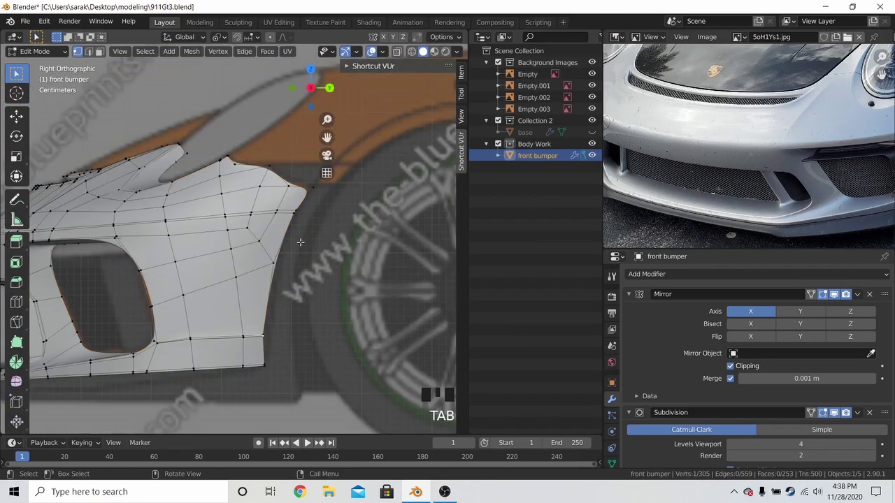
key("z")
left_click(212, 251)
- Connect two vertices with an edge on the bumper's upper seam beside the headlight cutout tip, and preview it in solid shading
scroll(240, 207, "up", 2)
middle_click_drag(826, 133, 711, 184)
scroll(736, 167, "up", 3)
scroll(265, 152, "up", 5)
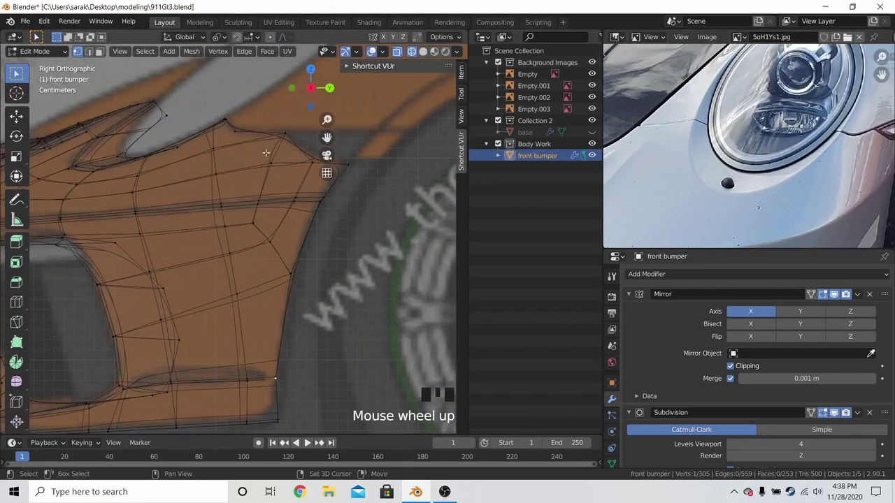
key("ctrl+r")
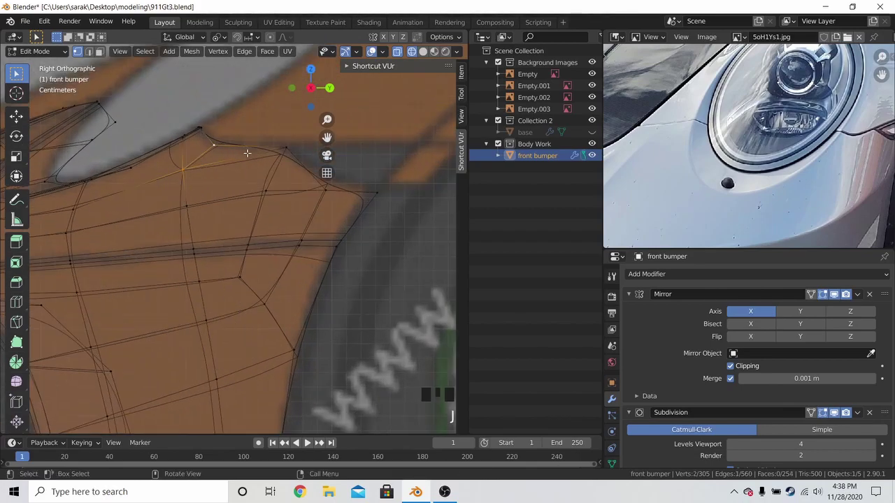
key("shift+z")
scroll(272, 160, "down", 3)
mouse_move(272, 161)
middle_mouse_down()
mouse_move(332, 210)
mouse_move(316, 235)
middle_mouse_up()
key("Tab")
scroll(332, 209, "down", 3)
key("Tab")
key("Tab")
- Collapse the Mirror and Subdivision settings and add a Shrinkwrap modifier to the front bumper with base as target
left_click(628, 294)
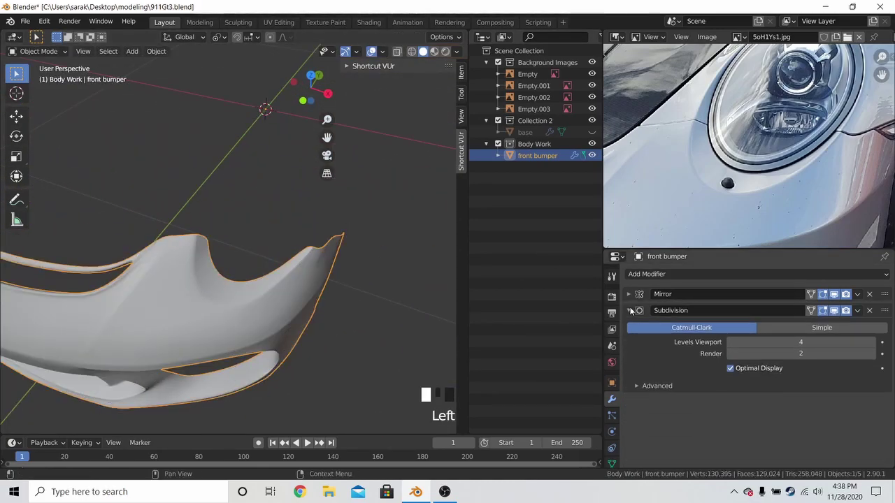
left_click(630, 310)
left_click(643, 275)
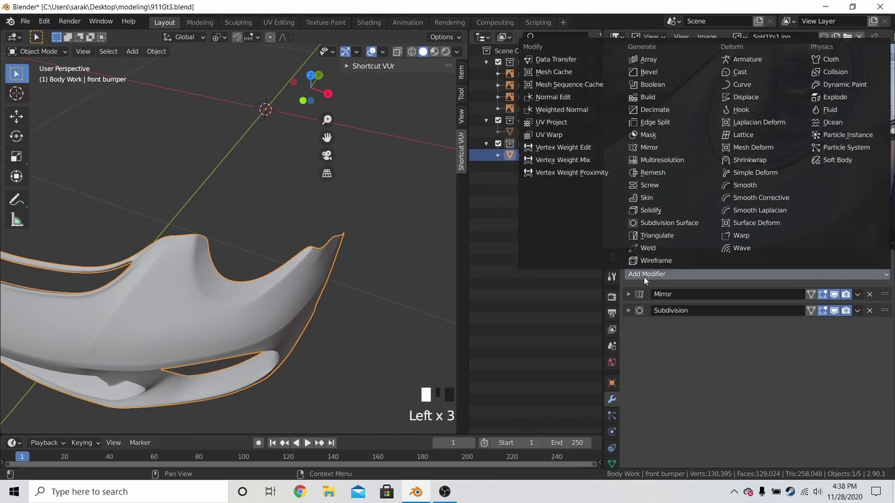
left_click(750, 160)
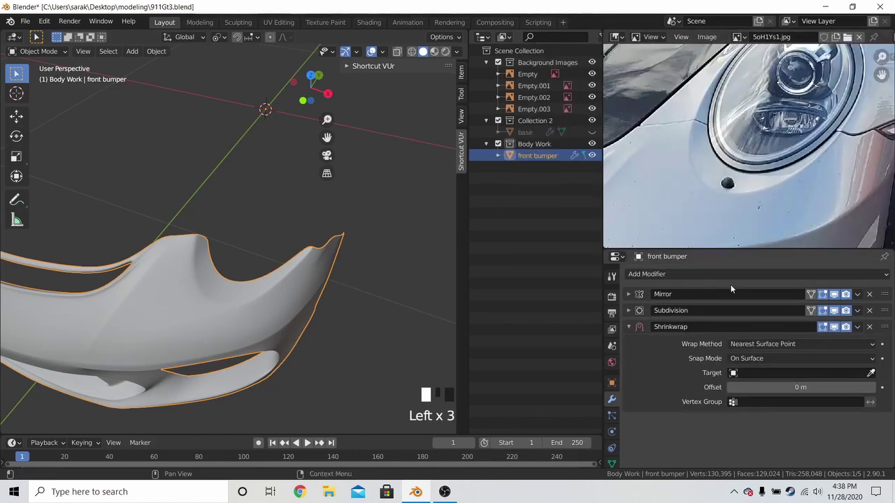
left_click(732, 373)
left_click(741, 253)
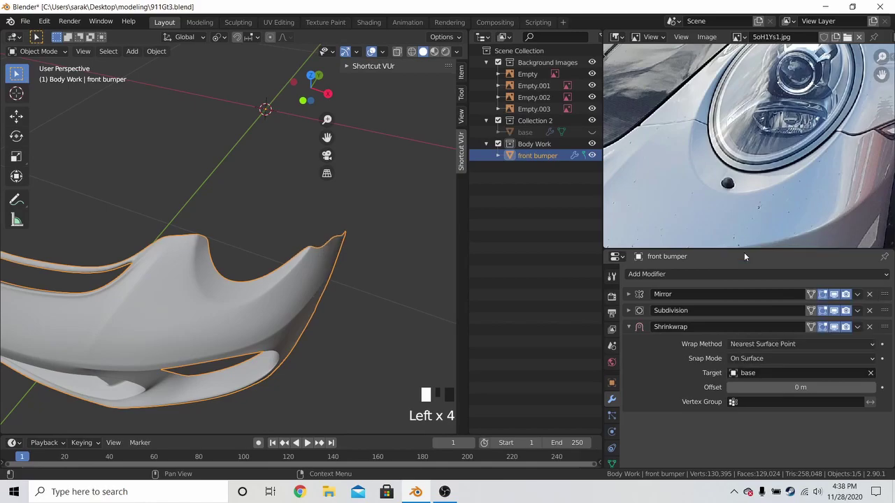
- Inspect the bumper's rear upper corner with the Shrinkwrap effect switched off for edit mode
middle_click_drag(350, 273, 316, 263)
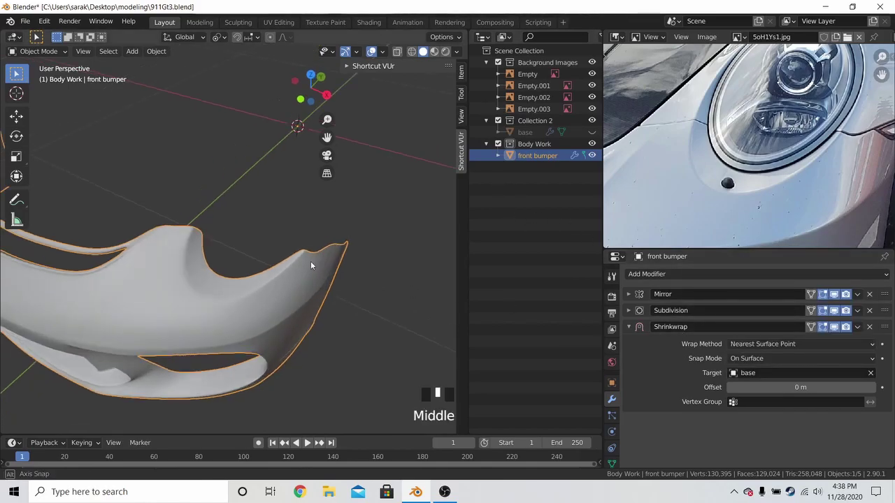
scroll(290, 244, "up", 3)
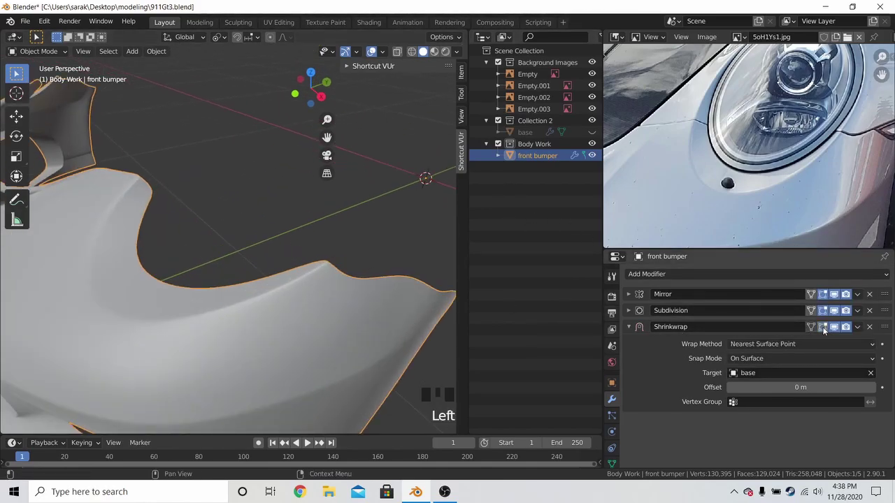
middle_click_drag(391, 318, 463, 93)
scroll(295, 315, "down", 2)
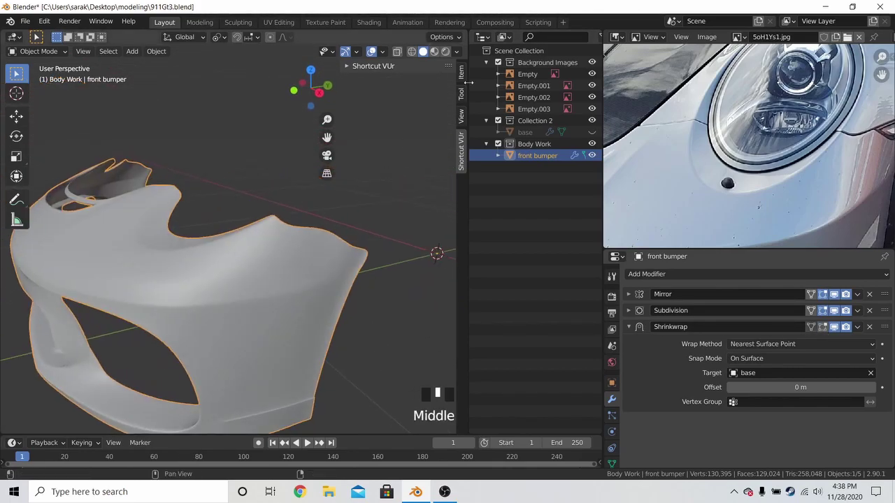
- Try glossy matcaps on the viewport shading and use the red one to show the bumper's reflections
left_click(456, 53)
left_click(453, 104)
mouse_move(254, 162)
middle_mouse_down()
mouse_move(259, 224)
mouse_move(393, 122)
middle_mouse_up()
scroll(260, 224, "down", 3)
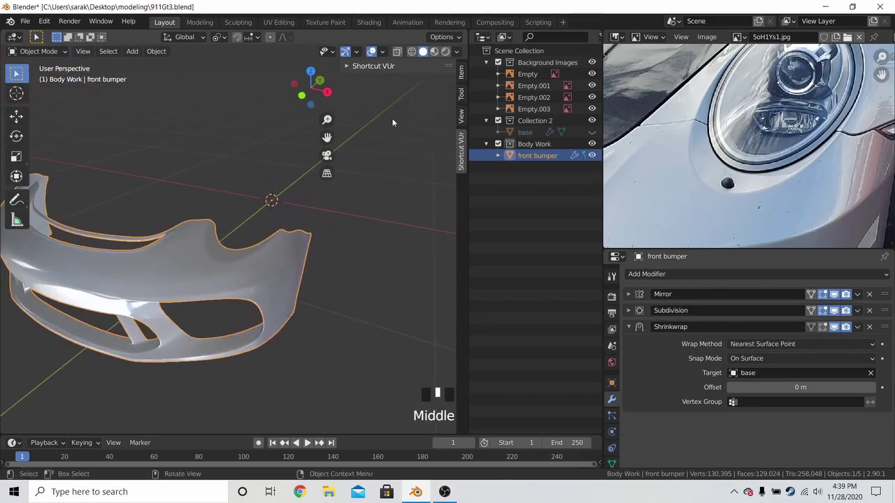
left_click(456, 54)
left_click(437, 126)
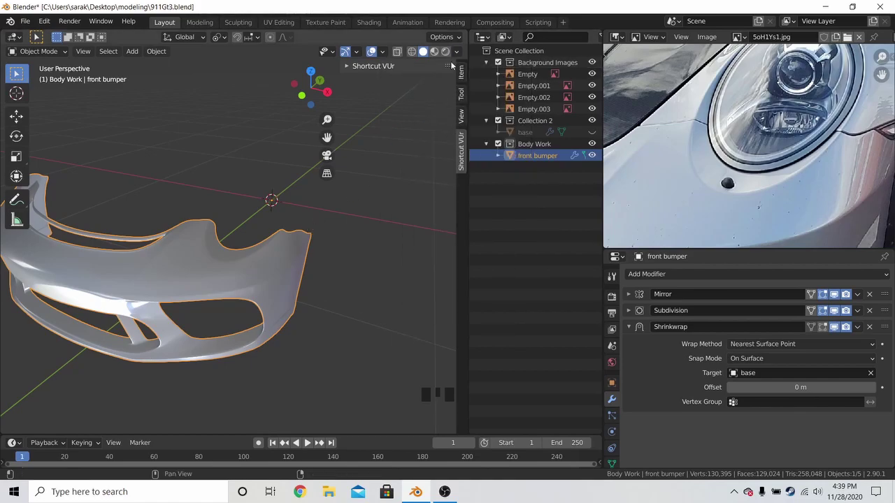
left_click(456, 52)
left_click(448, 126)
left_click(617, 210)
middle_click_drag(238, 265, 248, 327)
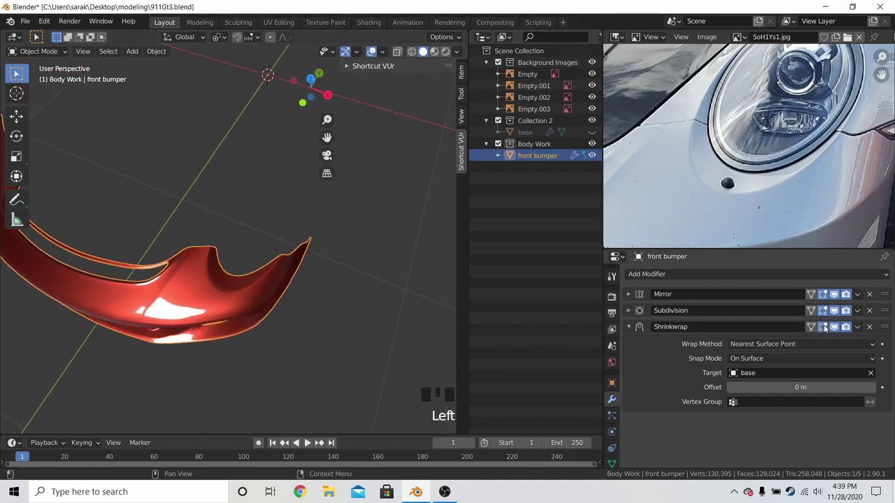
- Compare the bumper's surface reflections with the Shrinkwrap display switched off and on, in both object and edit mode
key("Tab")
middle_click_drag(401, 289, 329, 261)
key("Tab")
scroll(342, 267, "up", 2)
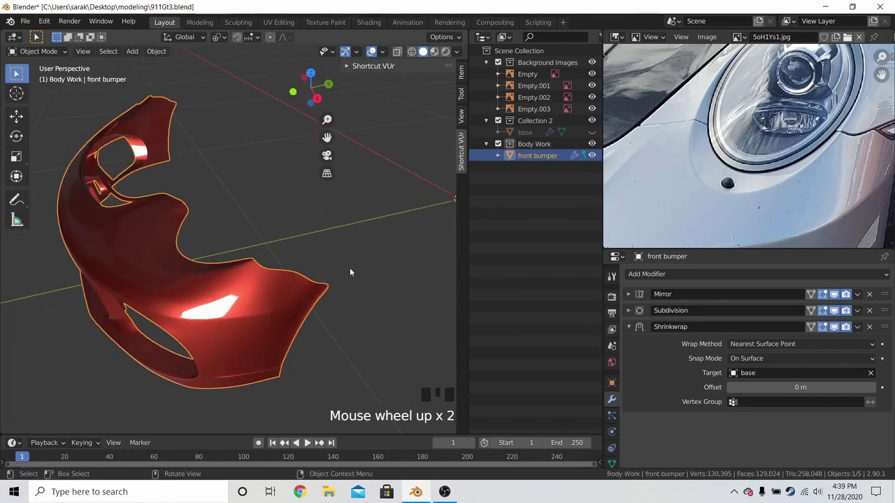
left_click(833, 326)
key("Tab")
key("Tab")
middle_click_drag(349, 274, 297, 285)
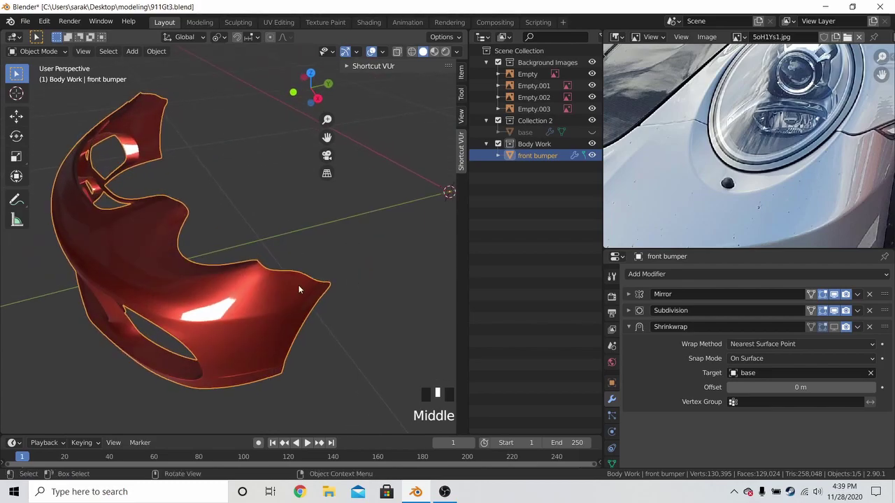
key("Tab")
key("Tab")
key("Tab")
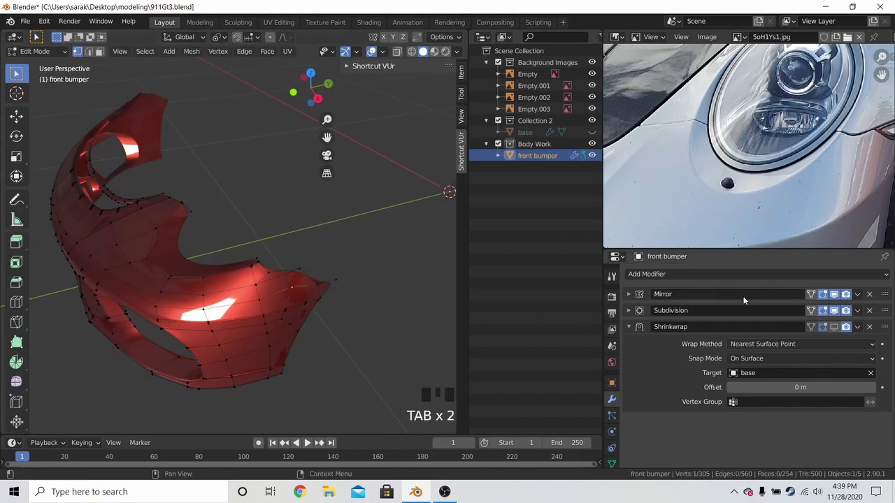
key("Tab")
middle_click_drag(309, 289, 361, 263)
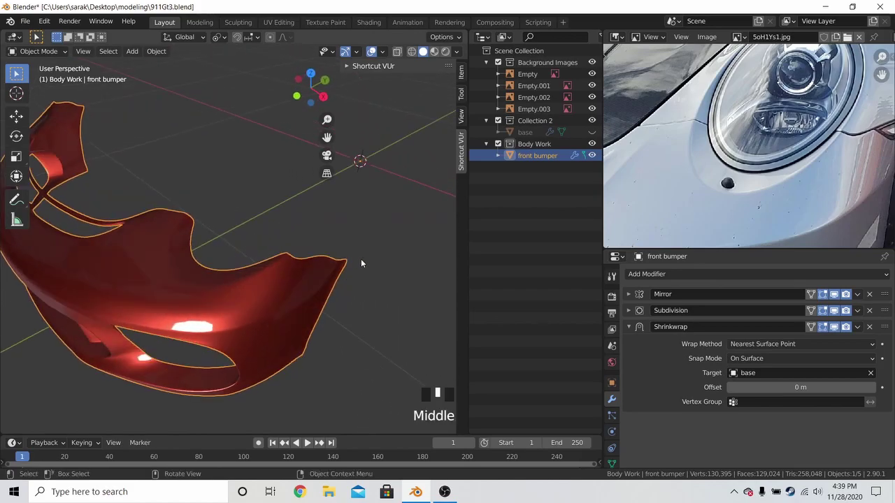
- Restore the plain grey matcap and shift the vertex just inside the bumper's rear upper corner along the X axis
left_click(454, 52)
left_click(405, 194)
mouse_move(319, 205)
middle_mouse_down()
mouse_move(228, 188)
mouse_move(276, 213)
mouse_move(379, 196)
mouse_move(336, 201)
mouse_move(360, 207)
mouse_move(361, 222)
middle_mouse_up()
scroll(228, 188, "up", 3)
key("Tab")
key("g")
key("x")
left_click(398, 194)
key("Tab")
key("Tab")
key("g")
key("x")
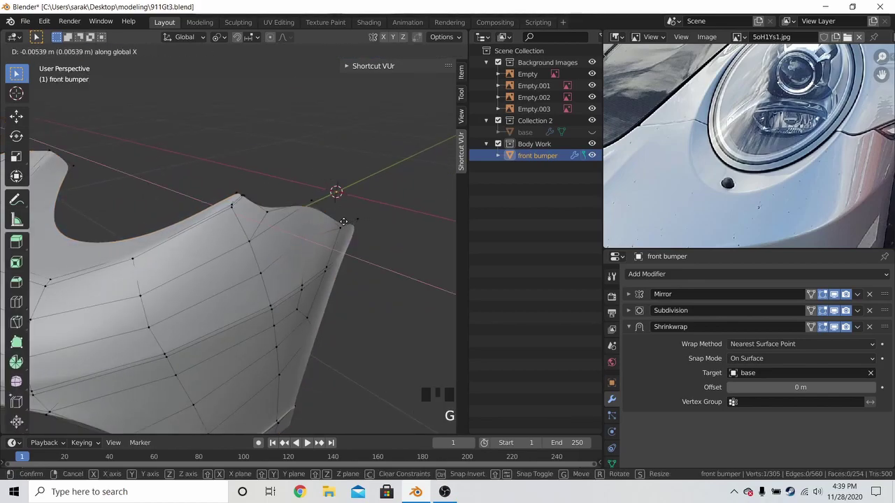
left_click(416, 227)
- Leave mesh editing, clear the selection, save the file and inspect the bumper's rear upper corner
key("Tab")
scroll(318, 236, "down", 6)
key("a")
key("a")
key("ctrl+s")
middle_click_drag(290, 237, 214, 215)
scroll(356, 224, "up", 2)
middle_click_drag(356, 225, 250, 220, "shift")
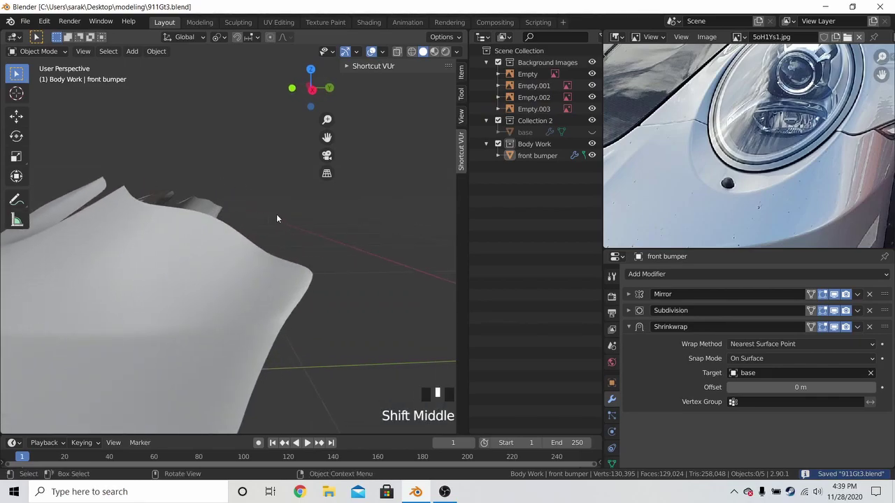
scroll(269, 215, "down", 1)
- Unhide the base body and move its vertex beside the wheel-arch corner about 0.0019 m along the X axis
left_click(593, 131)
left_click(334, 209)
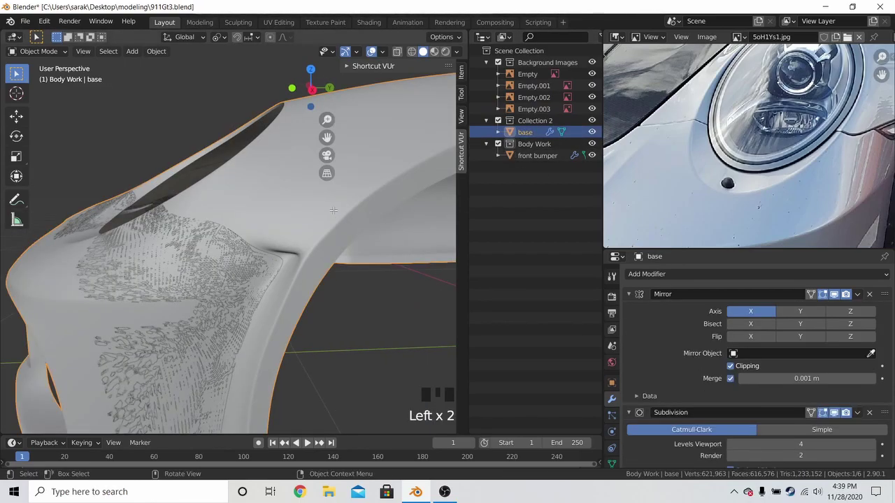
key("Tab")
key("Tab")
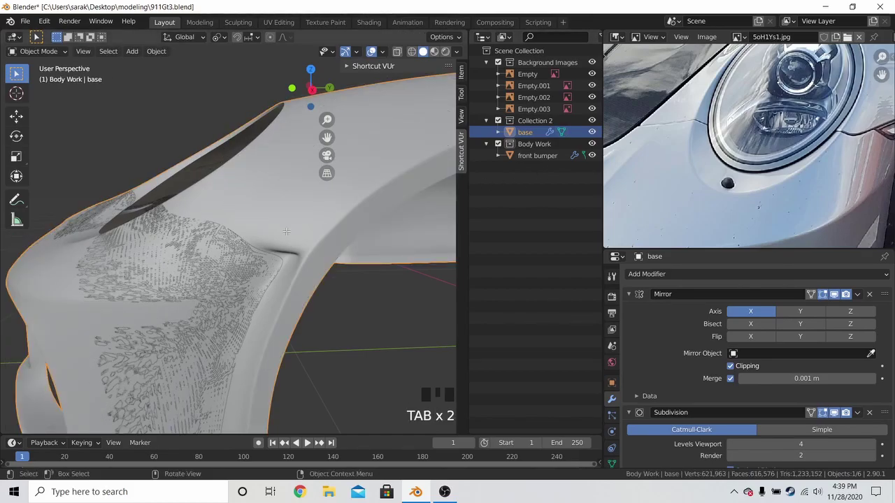
key("Tab")
key("z")
middle_click_drag(274, 254, 357, 239)
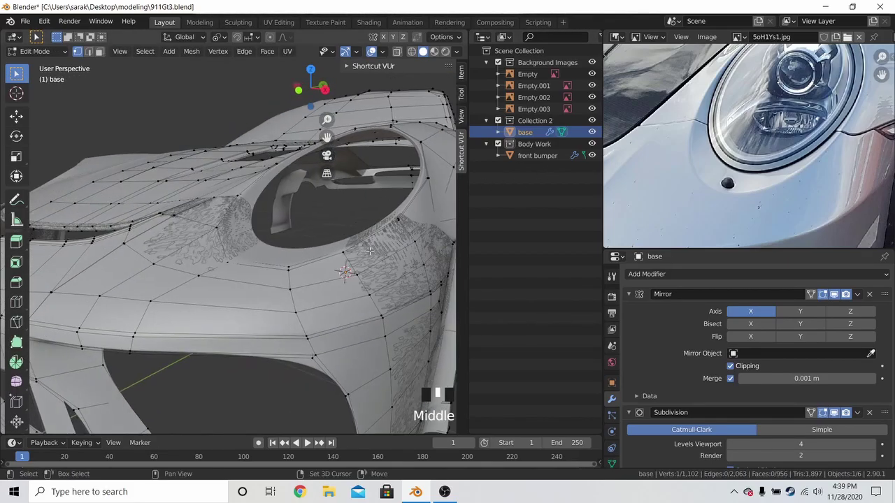
scroll(362, 237, "up", 2)
key("g")
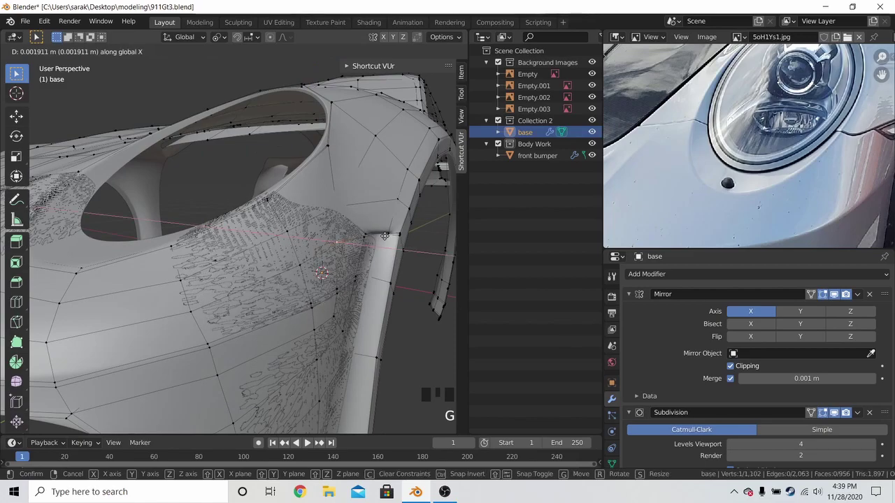
left_click(384, 237)
key("Tab")
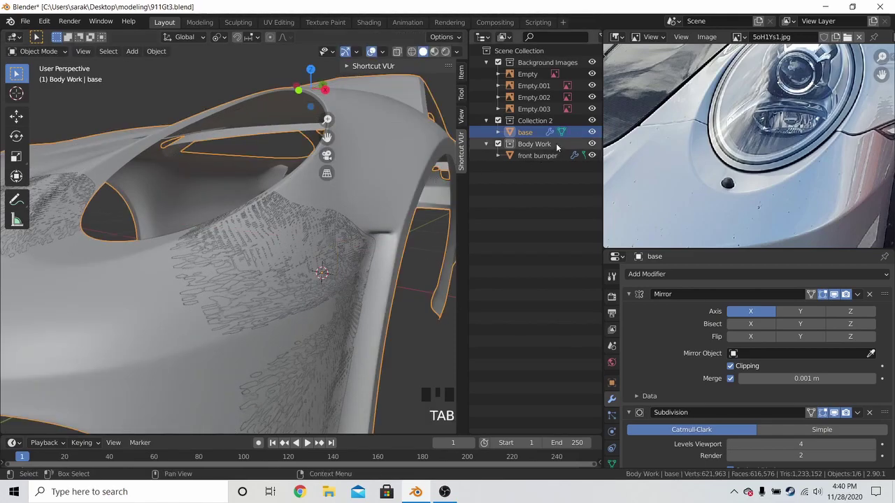
- Hide the base body again, clear the selection and save the file
left_click(592, 132)
left_click(346, 243)
scroll(346, 244, "down", 2)
middle_click_drag(345, 244, 277, 221)
key("a")
key("a")
key("ctrl+s")
- Try an extra edge loop on the front bumper mesh and undo it
scroll(336, 233, "down", 3)
middle_click_drag(864, 165, 785, 114)
scroll(785, 114, "up", 1)
key("Tab")
scroll(294, 260, "up", 3)
left_click(273, 252, "alt")
middle_click_drag(273, 253, 336, 203)
scroll(363, 243, "up", 2)
key("ctrl+r")
left_click(267, 210)
left_click(267, 210)
key("ctrl+z")
- Leave mesh editing, save the file and examine the side seams and wheel-arch trim in the reference photo
scroll(261, 193, "down", 5)
key("Tab")
middle_click_drag(260, 199, 294, 210)
key("ctrl+s")
scroll(305, 225, "up", 2)
middle_click_drag(720, 190, 768, 92)
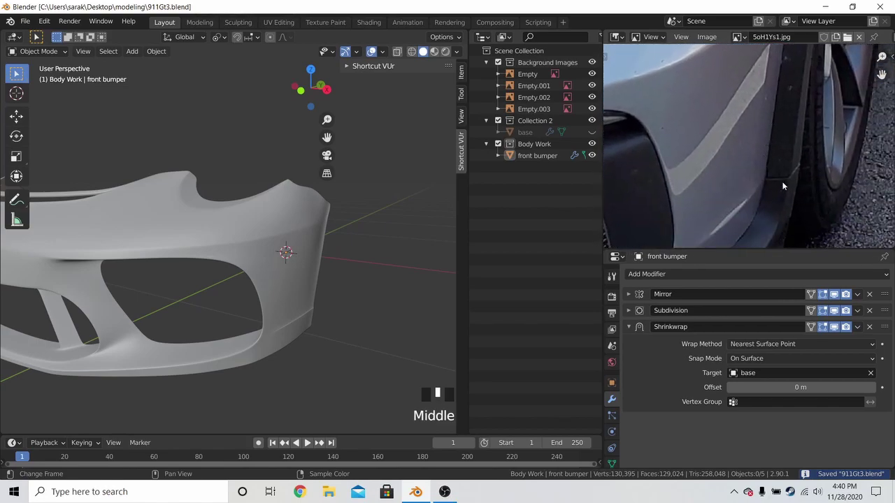
scroll(781, 105, "down", 4)
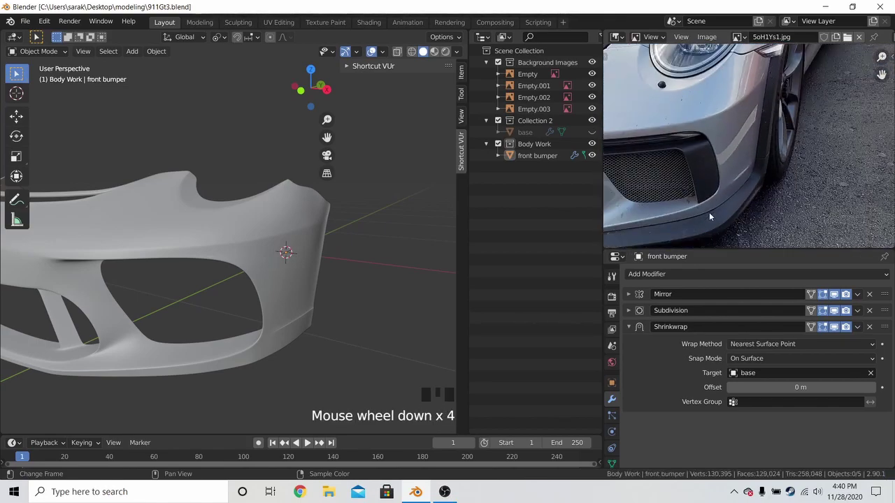
scroll(768, 105, "up", 2)
middle_click_drag(742, 124, 742, 121)
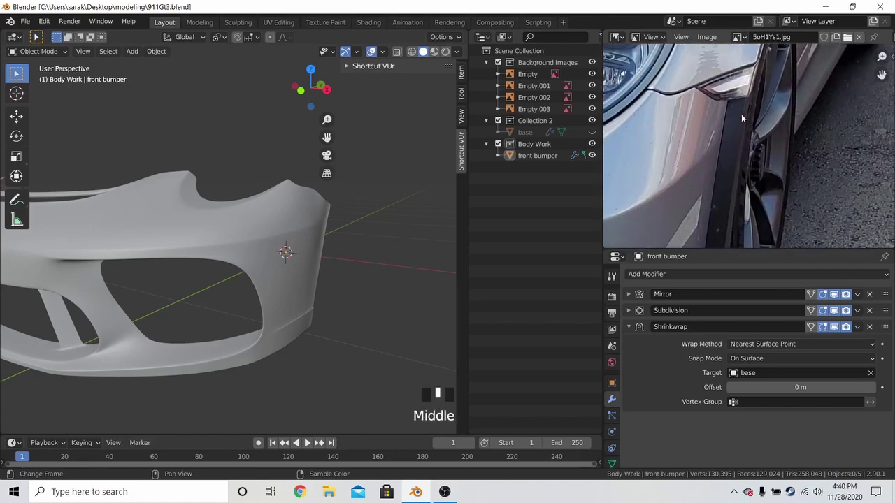
- Display the bumper mesh in wireframe from the top orthographic view with nothing selected, ready for editing around the headlight
middle_click_drag(184, 231, 302, 253)
key("Tab")
key("a")
key("alt+a")
scroll(302, 255, "up", 2)
key("ctrl+r")
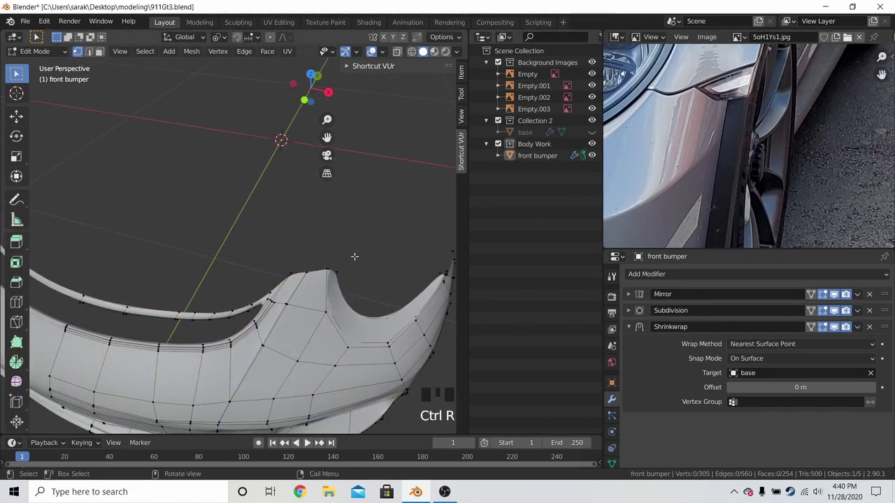
key("KP_7")
middle_click_drag(299, 276, 203, 184, "shift")
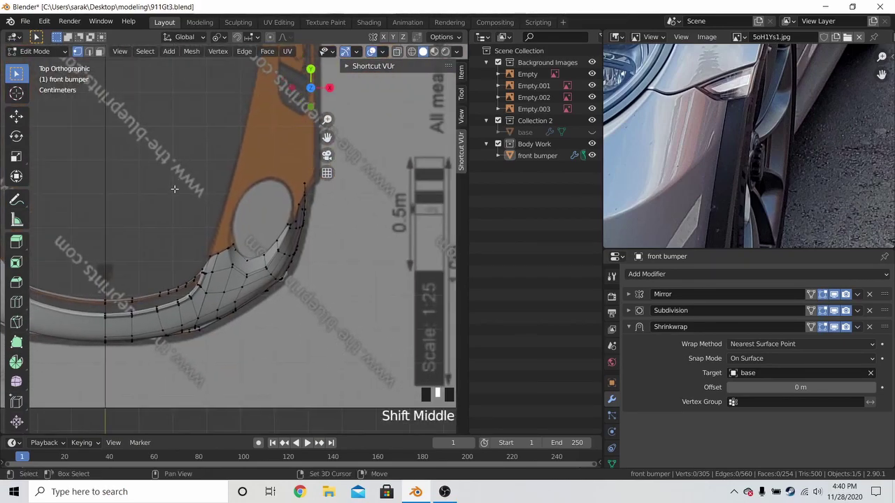
scroll(204, 199, "up", 7)
key("z")
left_click(175, 222)
- Nudge the vertex on the short seam beside the headlight about -0.0013 m in X and 0.0007 m in Y to follow the blueprint
left_click(173, 288)
key("g")
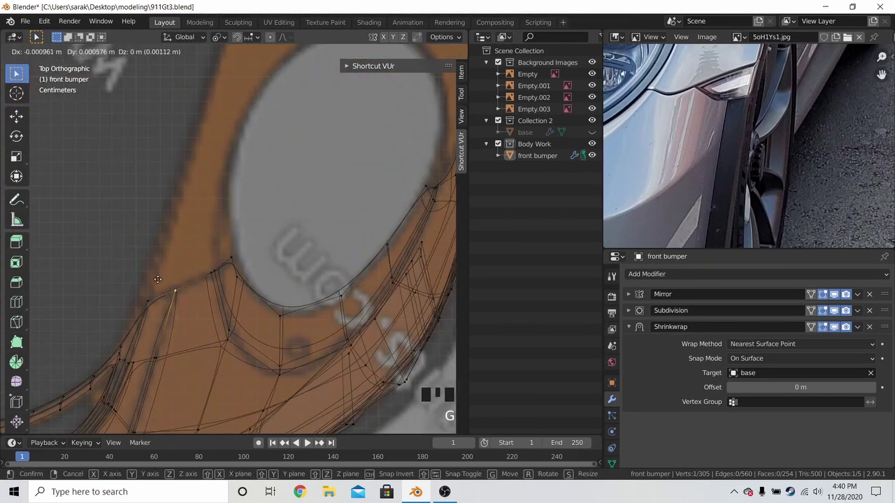
left_click(158, 280)
left_click(150, 297)
left_click(234, 258, "ctrl+shift")
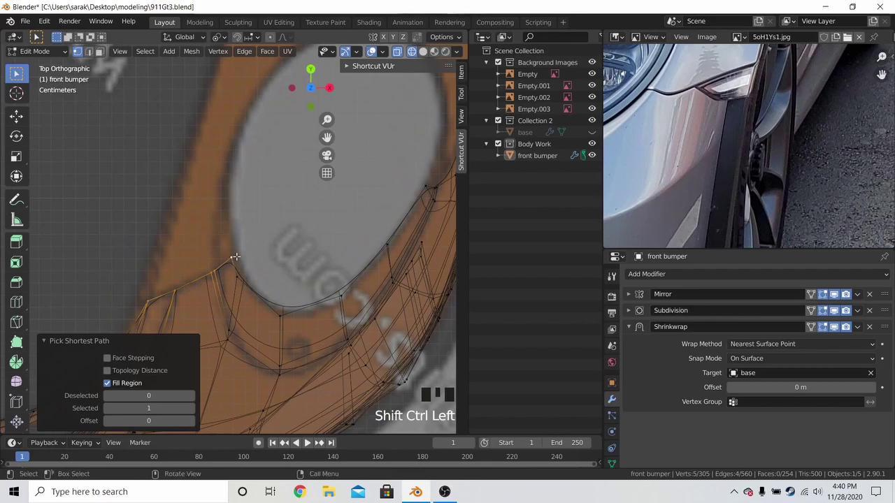
left_click(175, 296)
key("g")
left_click(183, 291)
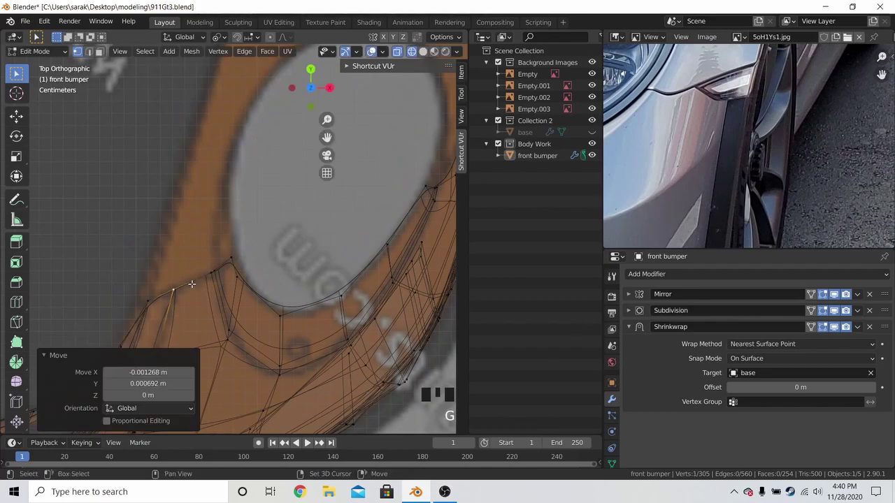
- Add an edge loop along the lower rim of the headlight cutout, slid close to the rim with Even and Flipped on
middle_click_drag(195, 281, 292, 219, "shift")
key("a")
key("a")
key("a")
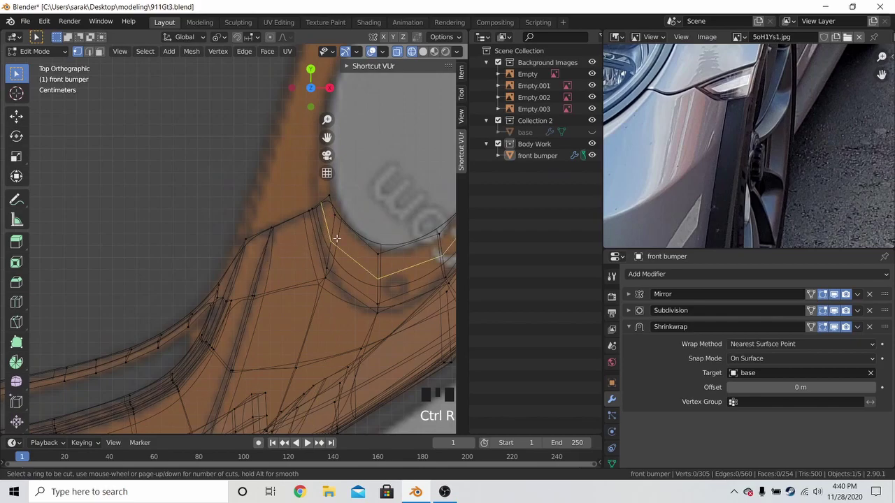
scroll(336, 239, "up", 3)
middle_click_drag(336, 239, 241, 287, "shift")
key("ctrl+r")
left_click(241, 287)
key("e")
key("f")
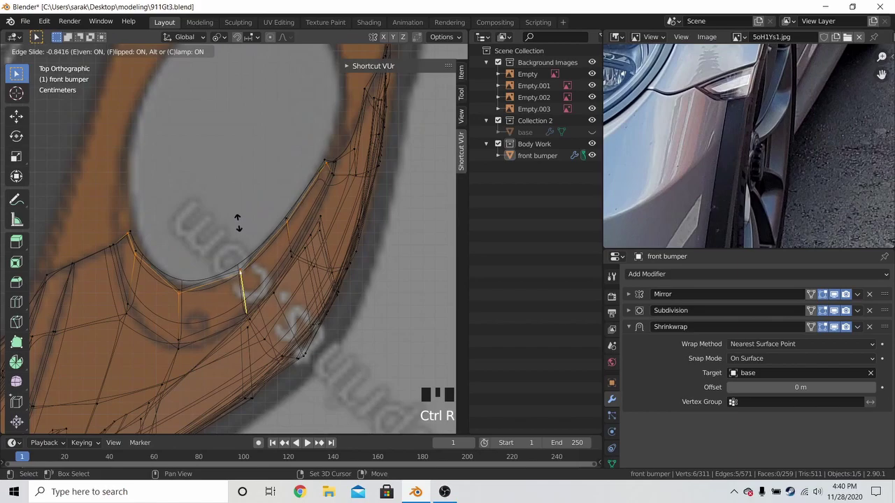
left_click(238, 224)
scroll(258, 222, "down", 2)
key("Tab")
- Knife-cut a support edge from the headlight cutout's outer corner along the start of the side seam
middle_click_drag(291, 199, 248, 238, "shift")
scroll(277, 224, "up", 1)
key("Tab")
scroll(193, 213, "down", 3)
middle_click_drag(193, 213, 247, 228, "shift")
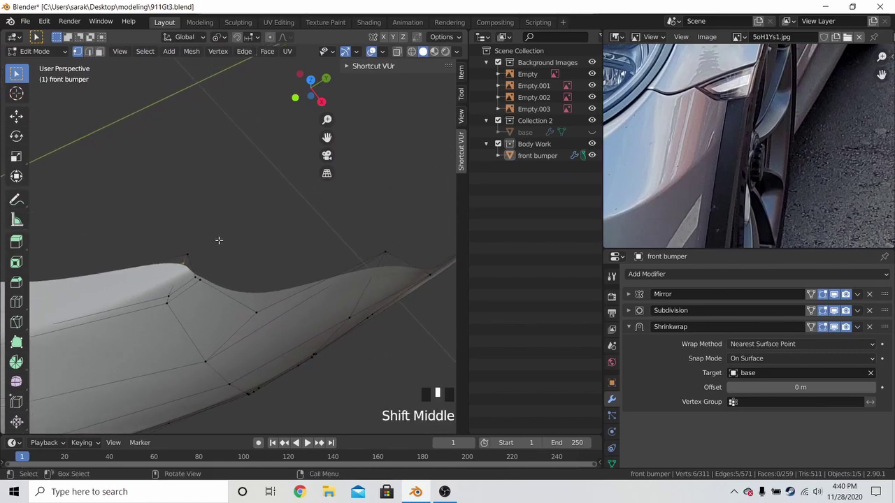
left_click(184, 256)
key("z")
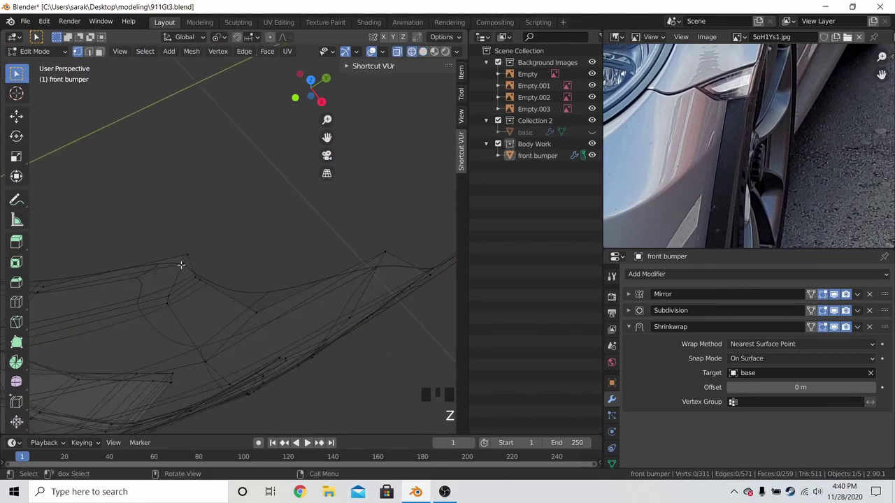
key("k")
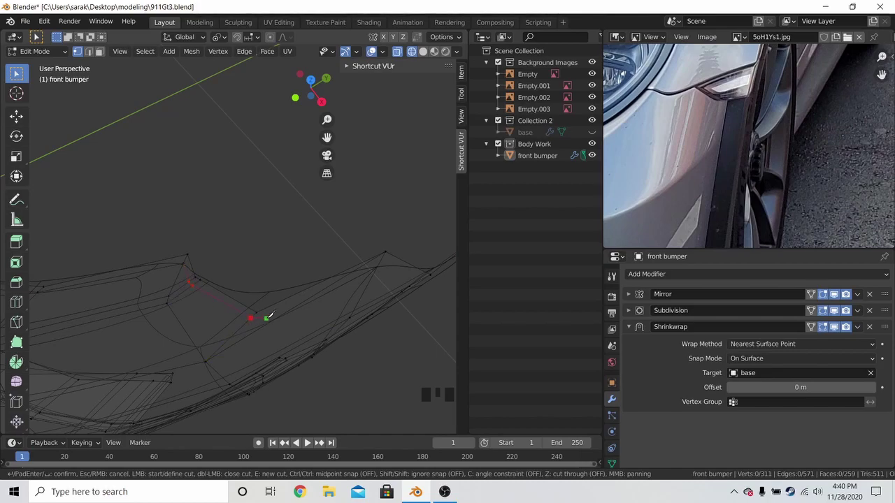
key("Return")
- Continue the knife cut just inside the side seam to the pointed corner at the wheel arch
key("z")
middle_click_drag(265, 307, 246, 277)
key("k")
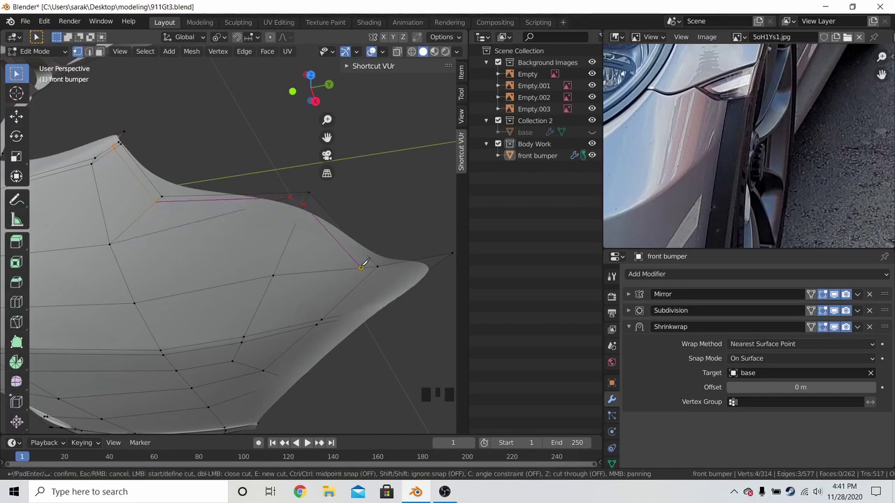
middle_click_drag(372, 269, 338, 203)
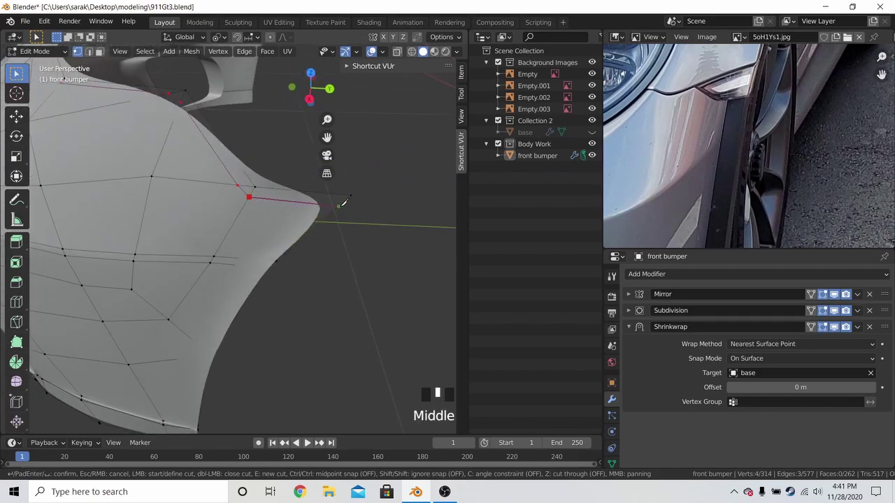
key("Return")
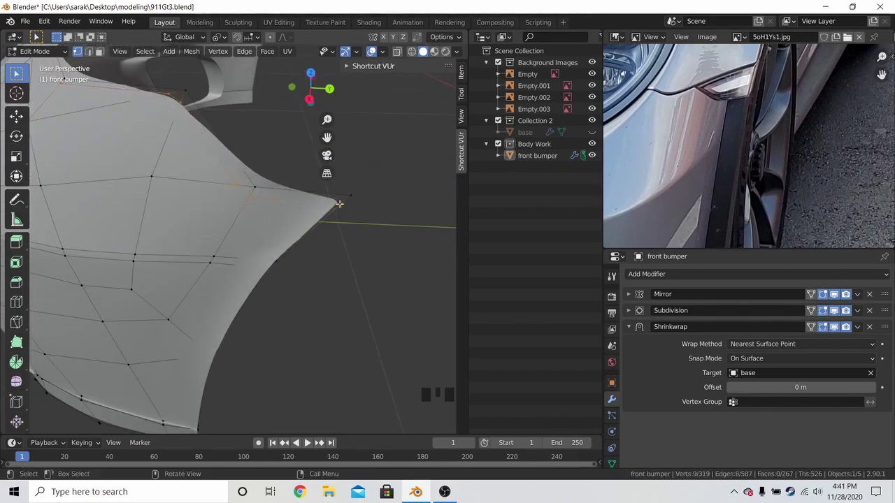
- Merge the two neighbouring cut vertices near the wheel-arch corner At Last and slide the merged vertex by a factor of about 0.139
left_click(233, 185, "shift")
key("m")
left_click(228, 183)
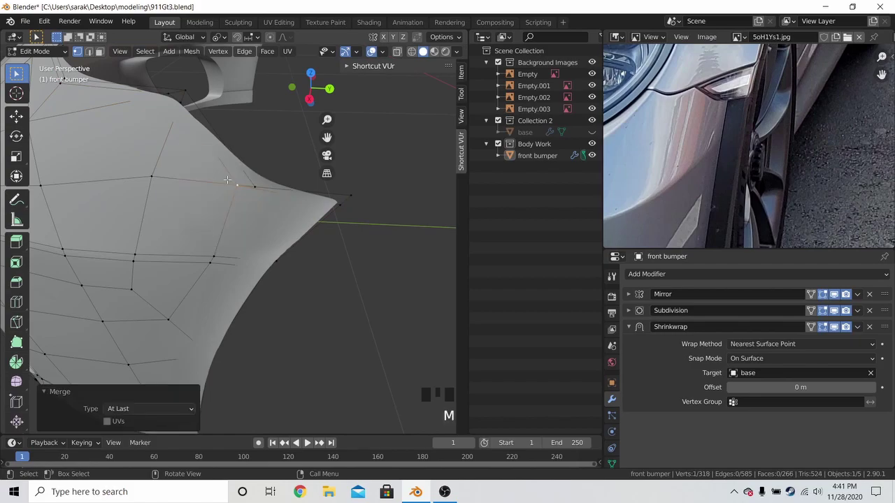
key("g")
key("g")
left_click(238, 200)
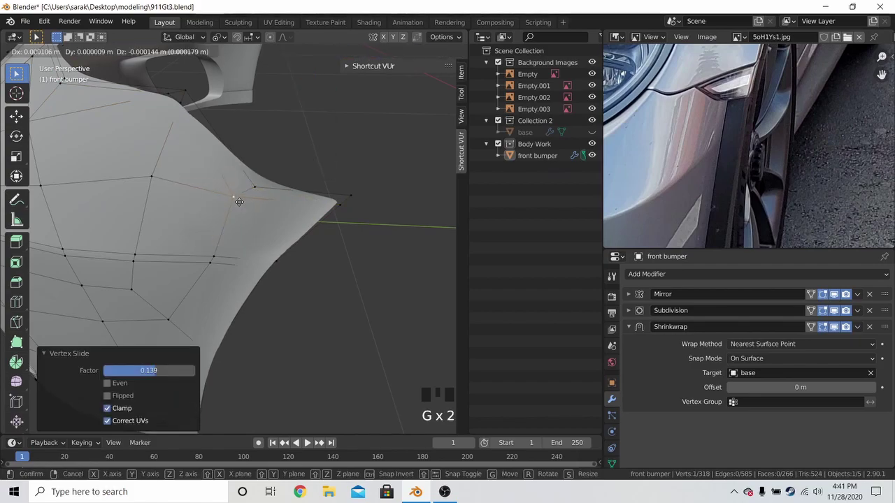
- Merge the close vertices at the bend in the side seam At Center and adjust the merged vertex's position
middle_click_drag(244, 203, 273, 241)
key("z")
left_click(250, 228)
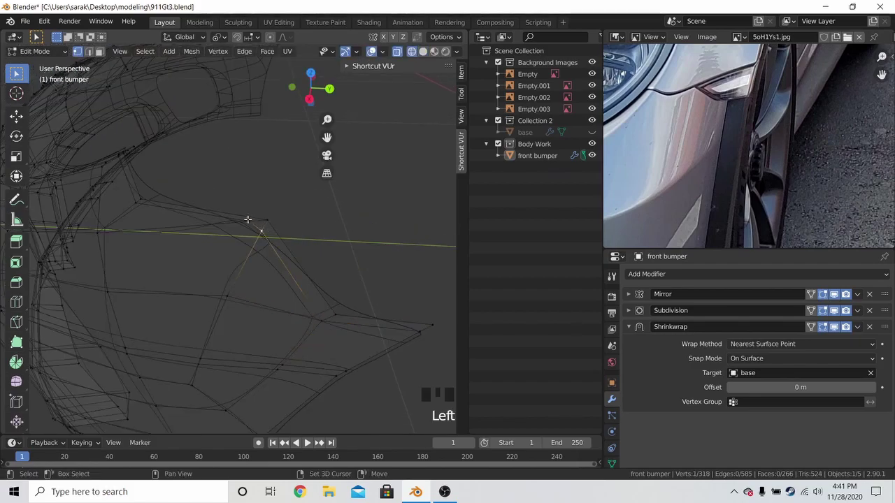
key("m")
left_click(247, 233)
key("z")
left_click(287, 235)
key("g")
key("g")
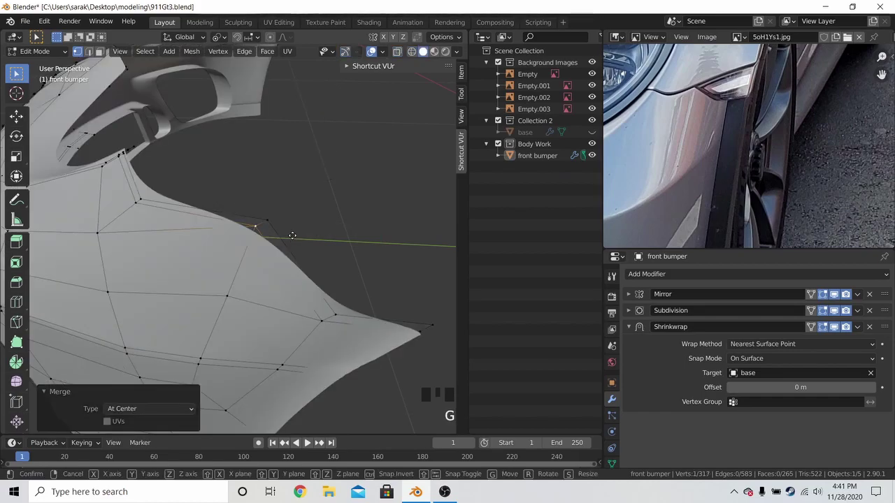
left_click(288, 237)
- Leave mesh editing, save the file and compare the bumper's side corner with the reference photo
key("Tab")
scroll(289, 235, "down", 4)
key("a")
key("a")
key("a")
key("ctrl+s")
middle_click_drag(259, 232, 294, 203)
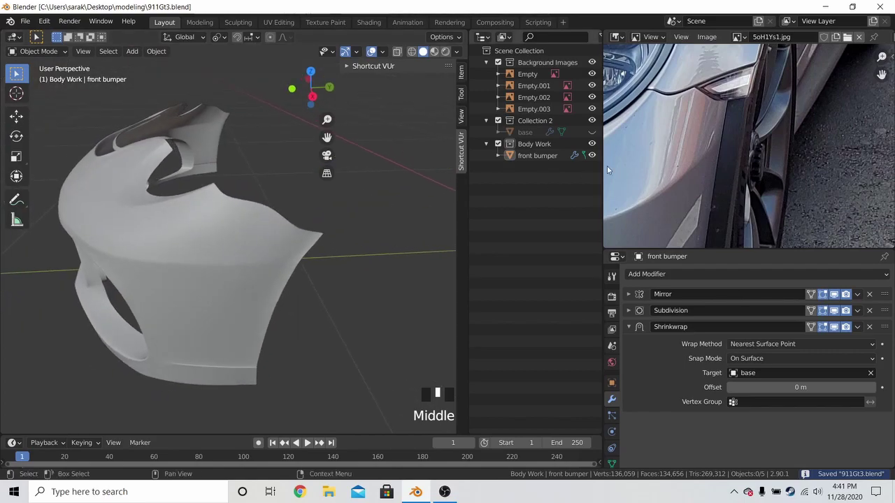
middle_click_drag(584, 170, 670, 163)
scroll(670, 163, "up", 1)
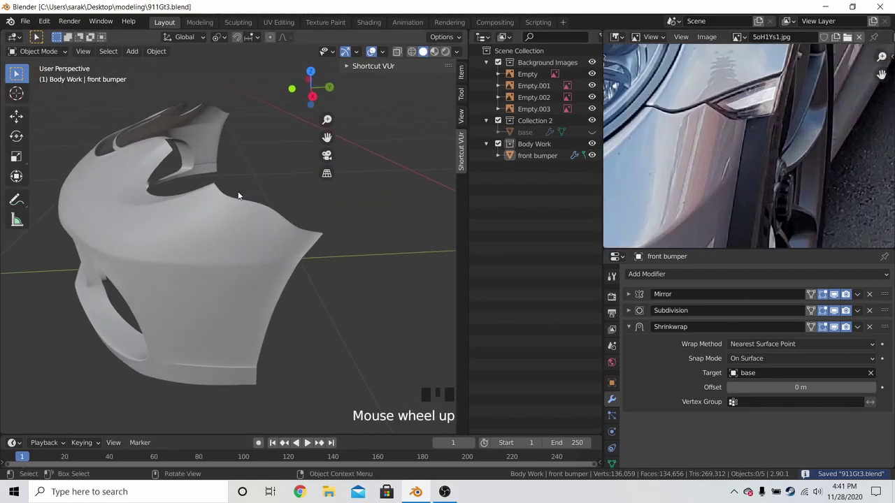
scroll(279, 209, "up", 2)
middle_click_drag(280, 210, 288, 198)
scroll(647, 154, "up", 2)
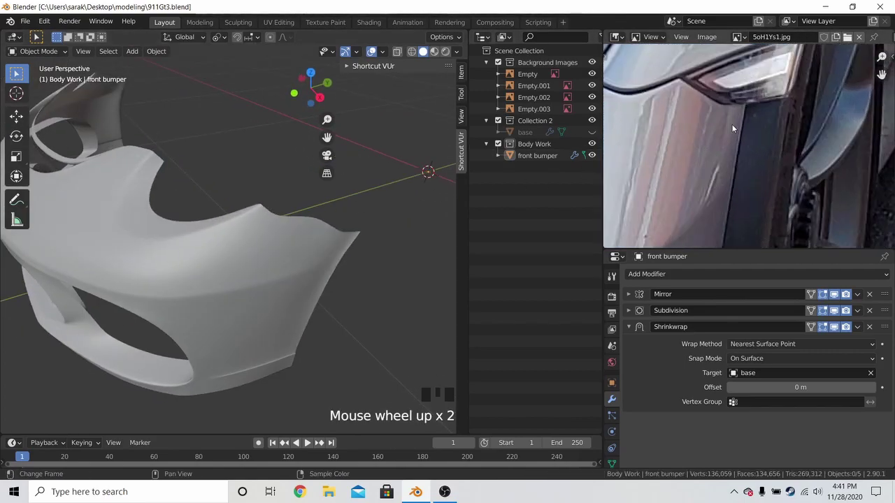
- In the right orthographic wireframe view, knife-cut a short connecting edge at the lower bend of the side seam
key("Tab")
middle_click_drag(426, 213, 238, 293)
scroll(333, 253, "up", 1)
key("KP_3")
key("alt+z")
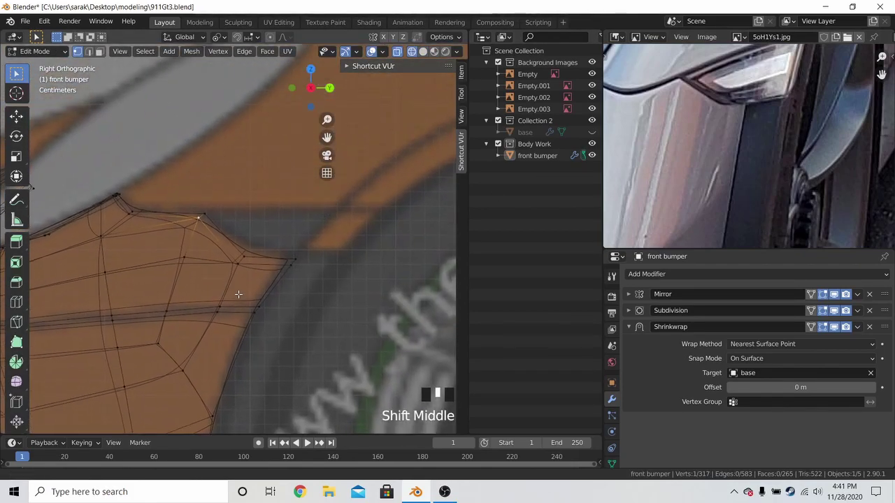
scroll(241, 283, "up", 4)
key("k")
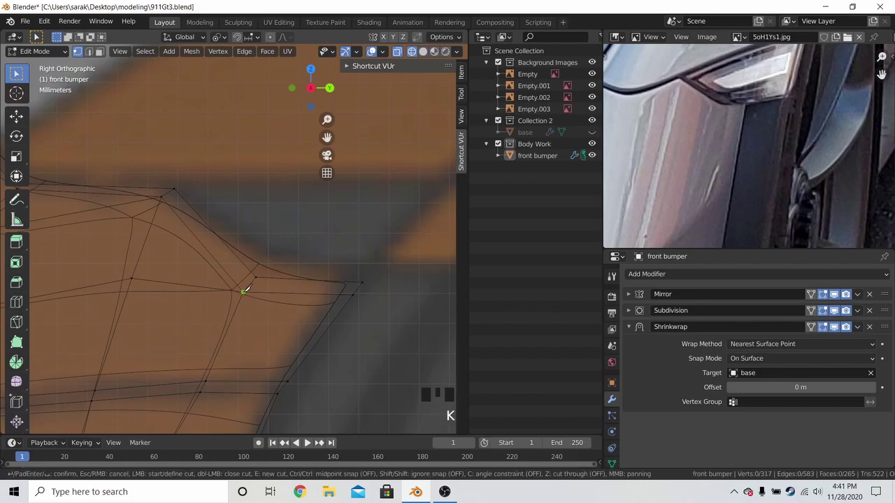
key("Tab")
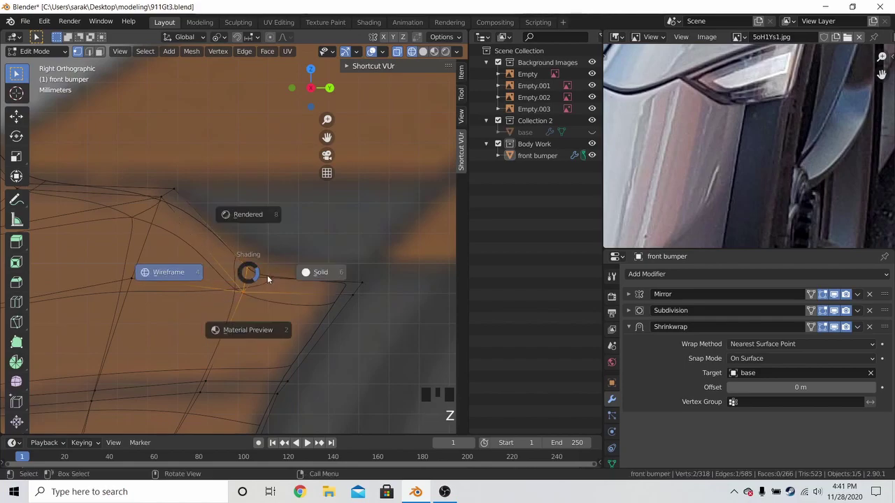
scroll(298, 277, "down", 3)
key("a")
key("a")
key("a")
key("Tab")
scroll(296, 278, "up", 3)
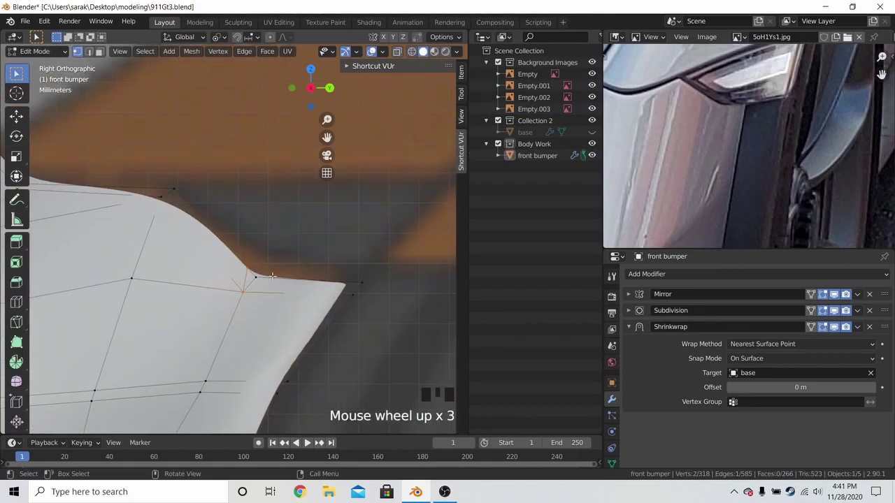
- Nudge the vertex at the seam's lower bend about 0.001 m in Y and 0.0011 m in Z, and save the file
key("g")
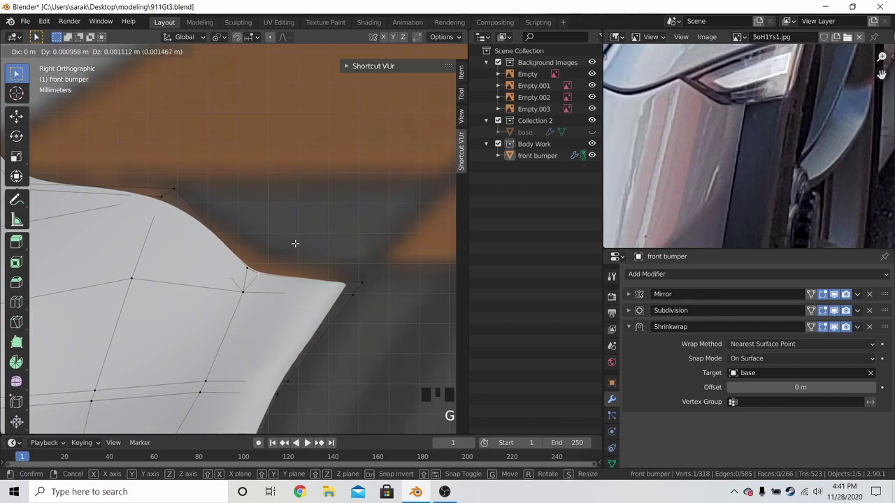
key("Tab")
scroll(296, 252, "down", 3)
key("ctrl+s")
middle_click_drag(297, 252, 324, 270)
scroll(304, 264, "down", 7)
scroll(339, 270, "down", 4)
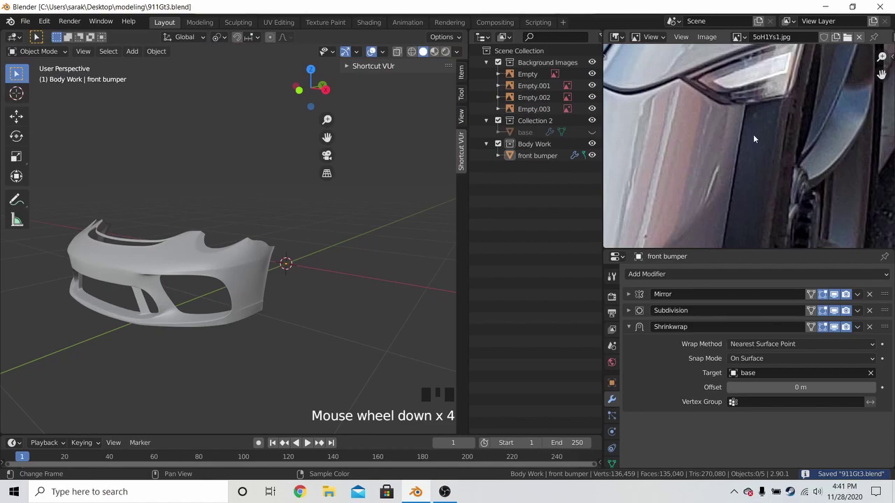
- In the top wireframe view, add an edge loop along the short seam beside the headlight's inner corner, slid close to the edge
scroll(229, 277, "up", 2)
middle_click_drag(224, 266, 238, 315, "shift")
key("Tab")
scroll(304, 271, "up", 7)
middle_click_drag(303, 272, 223, 282, "shift")
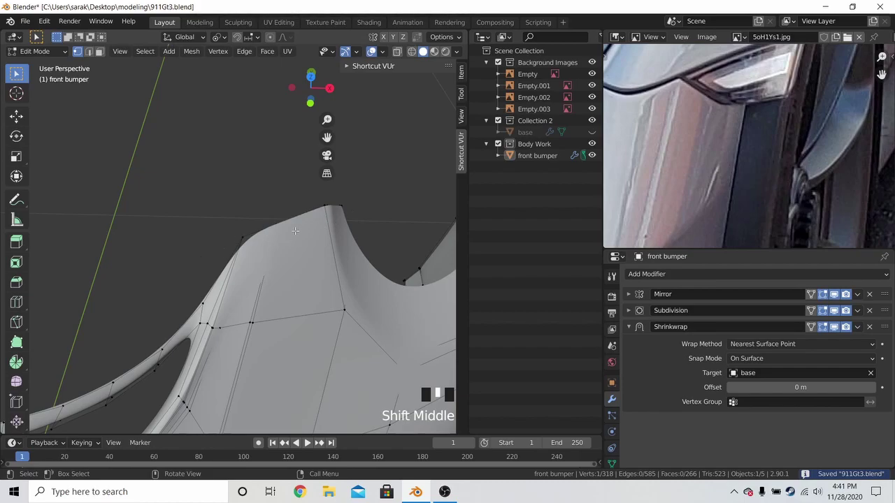
key("KP_7")
key("z")
key("ctrl+r")
left_click(307, 261)
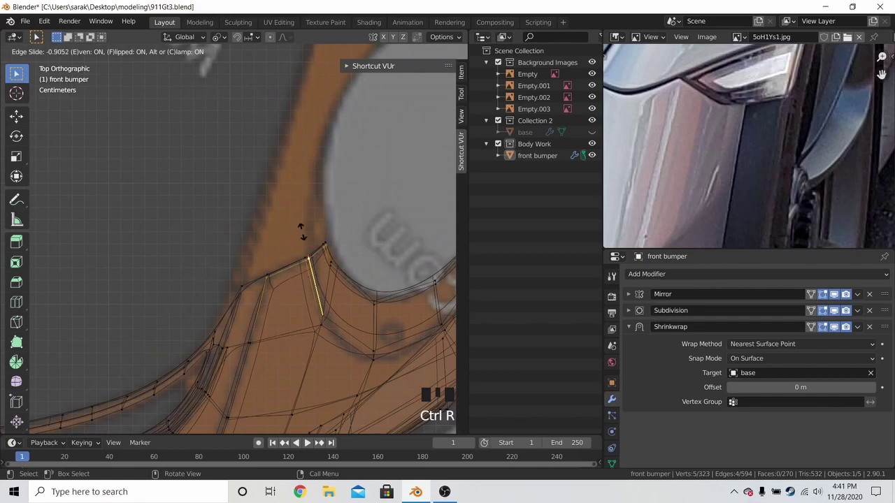
left_click(303, 253)
- Knife-cut an extension of the new support loop along the short seam to its inner corner, and leave mesh editing
key("z")
left_click(365, 256)
middle_click_drag(294, 268, 345, 238, "shift")
scroll(345, 237, "up", 4)
key("z")
left_click(276, 245)
key("k")
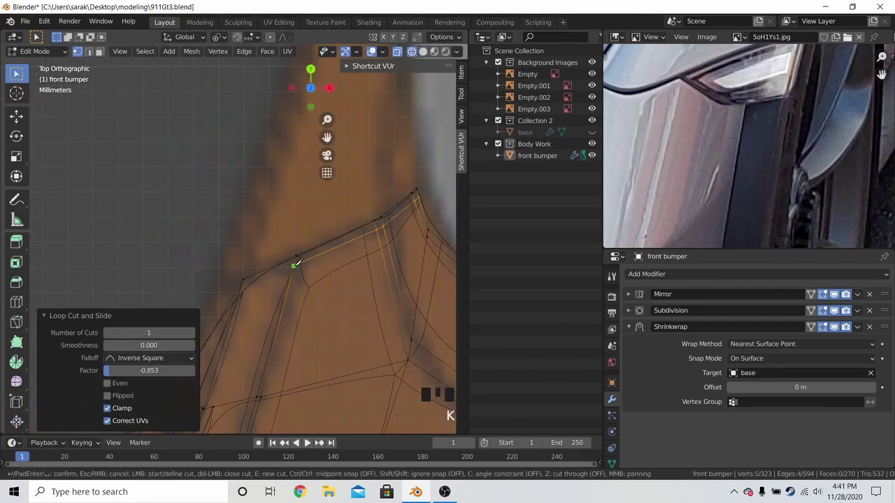
key("Return")
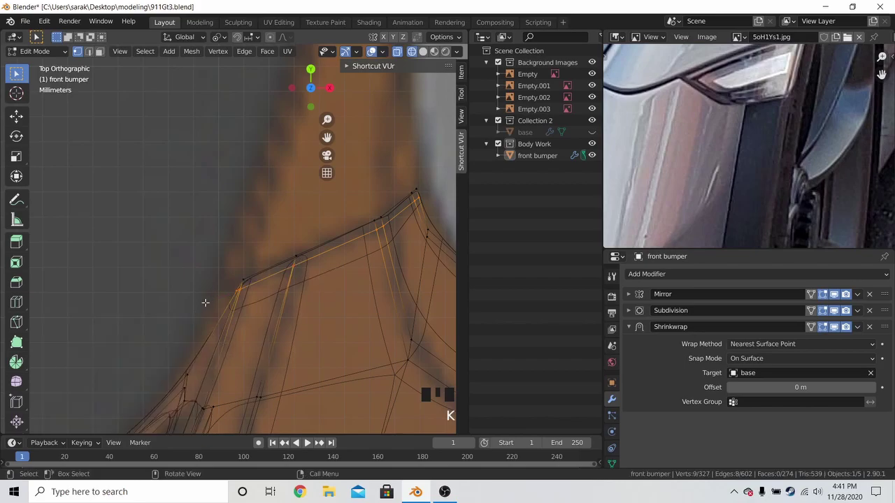
key("shift+z")
key("Tab")
left_click(241, 294)
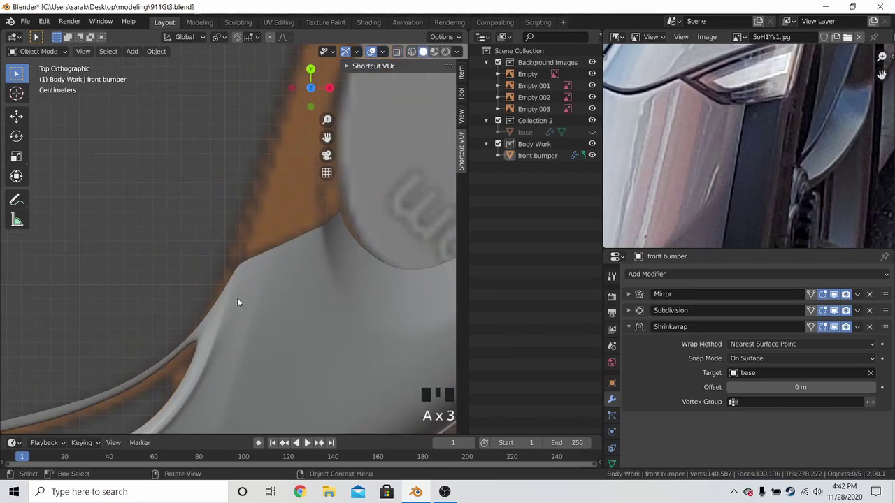
- Add an edge loop along the thin strip above the upper slot opening, slid toward its rim with Even on
middle_click_drag(237, 298, 284, 260, "shift")
key("Tab")
middle_click_drag(260, 294, 201, 266)
key("ctrl+r")
left_click(193, 269)
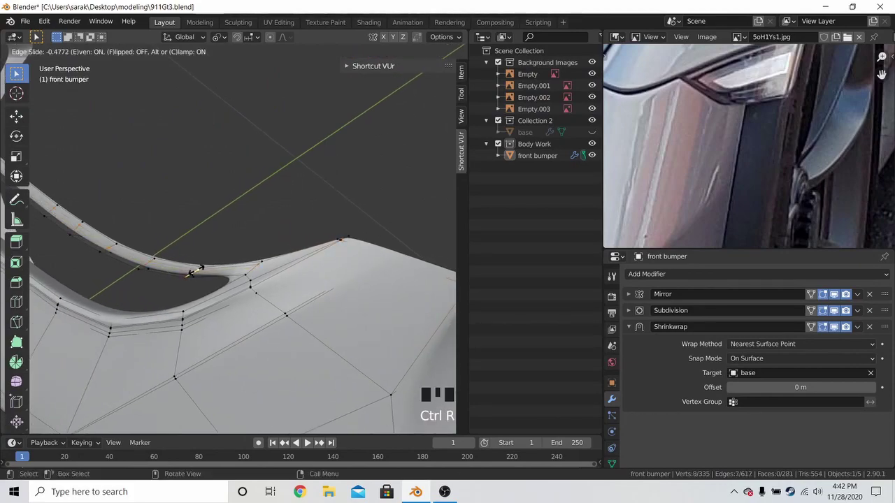
left_click(200, 267)
- Connect the strip's end vertex to the seam's inner corner vertex with an edge, and save the file
left_click(257, 264)
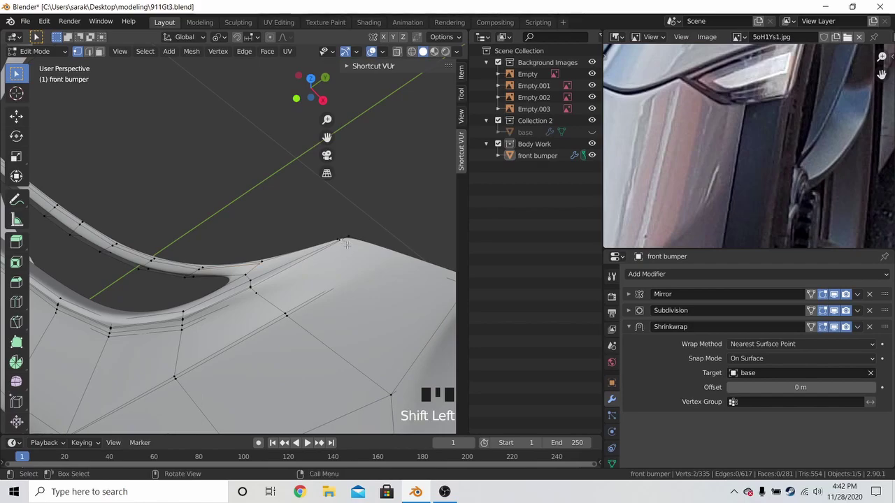
scroll(344, 243, "up", 3)
middle_click_drag(359, 252, 372, 256, "shift")
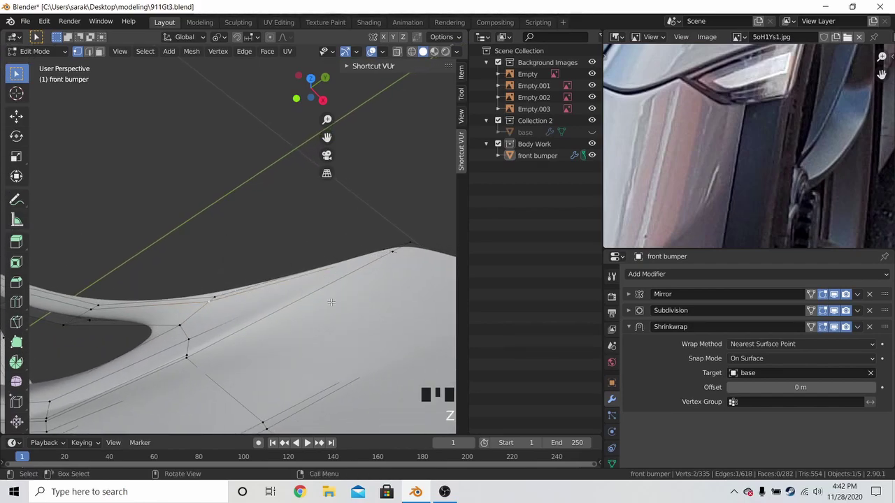
key("Tab")
scroll(331, 302, "down", 5)
key("ctrl+s")
- Hide the face midway down the bumper side and add an edge loop close to the upper wheel-arch edge in wireframe
middle_click_drag(329, 300, 298, 215)
middle_click_drag(285, 262, 268, 210, "shift")
key("Tab")
middle_click_drag(268, 252, 280, 225)
key("a")
key("a")
key("a")
key("ctrl+r")
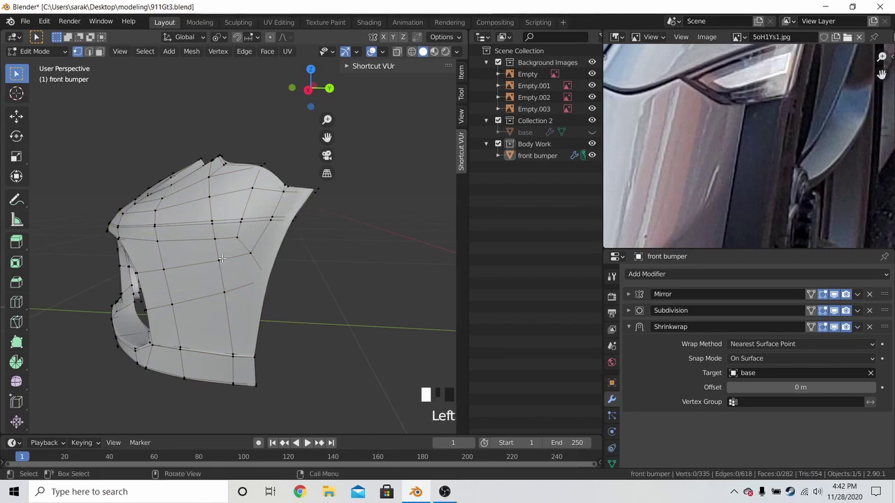
key("h")
key("alt+z")
left_click(297, 283)
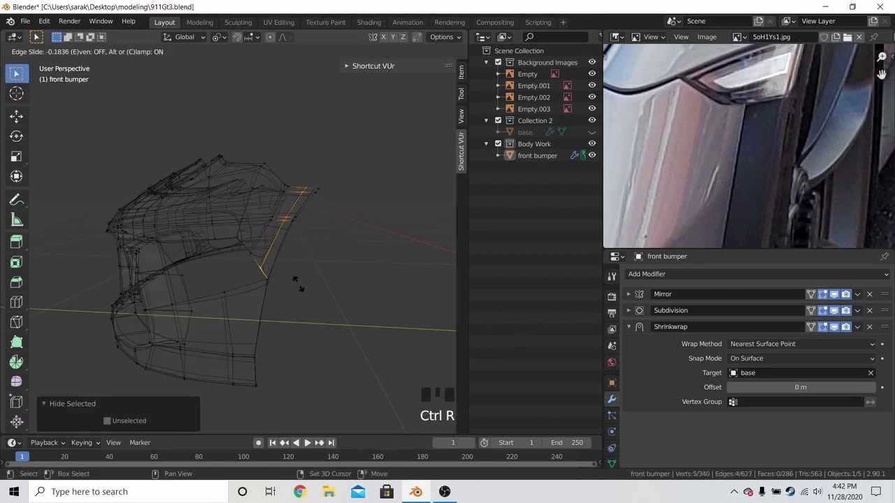
left_click(375, 312)
- Add a matching edge loop close to the lower wheel-arch edge, down to the bumper's bottom
key("a")
key("a")
key("ctrl+r")
left_click(262, 301)
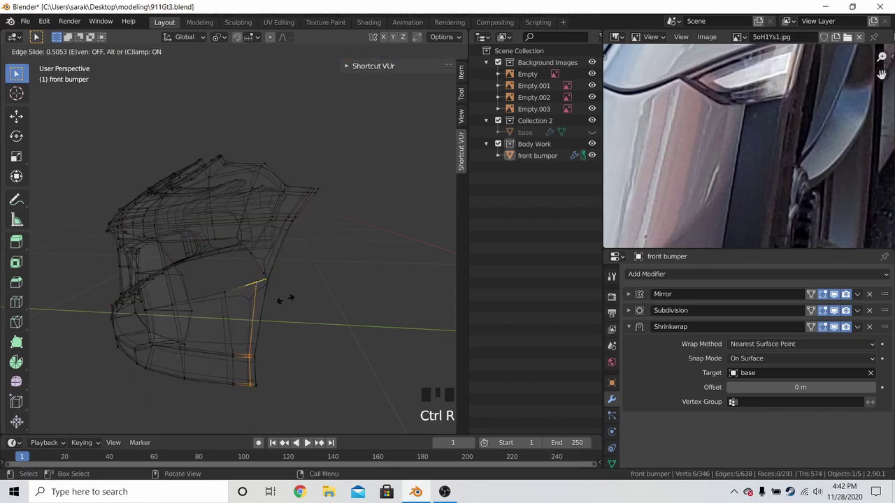
left_click(311, 304)
- Reveal the hidden geometry and merge the end vertices of the two wheel-arch loops At Center
key("alt+h")
scroll(310, 308, "up", 5)
left_click(340, 355)
key("m")
left_click(340, 354)
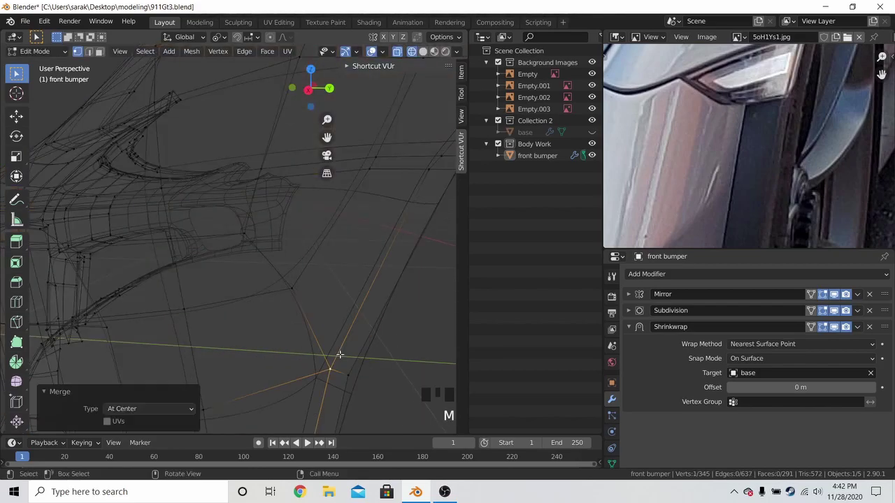
- Leave mesh editing, save the file and inspect the whole front bumper
key("Tab")
scroll(377, 351, "down", 5)
key("ctrl+s")
middle_click_drag(374, 350, 390, 323)
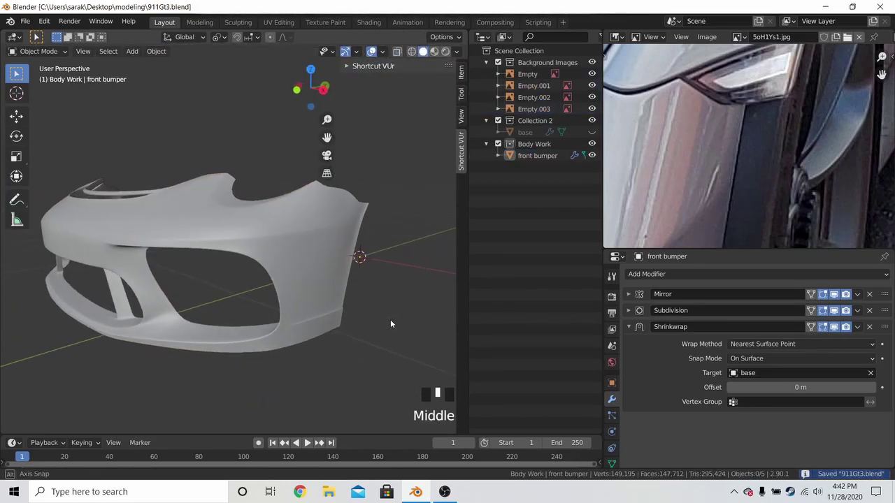
scroll(299, 271, "down", 2)
middle_click_drag(299, 271, 325, 310)
scroll(309, 300, "down", 2)
key("ctrl+s")
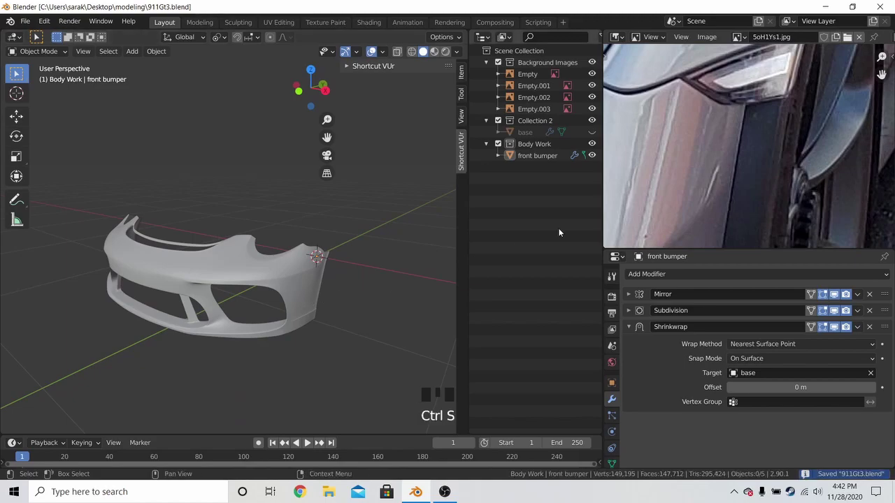
- Examine the front bumper's side and openings against the close-up reference photo of the car's nose
middle_click_drag(692, 154, 713, 175)
scroll(717, 177, "down", 5)
mouse_move(725, 165)
middle_mouse_down()
mouse_move(818, 129)
mouse_move(710, 163)
middle_mouse_up()
scroll(817, 128, "down", 1)
scroll(804, 142, "down", 3)
scroll(791, 138, "up", 5)
middle_click_drag(301, 230, 112, 213)
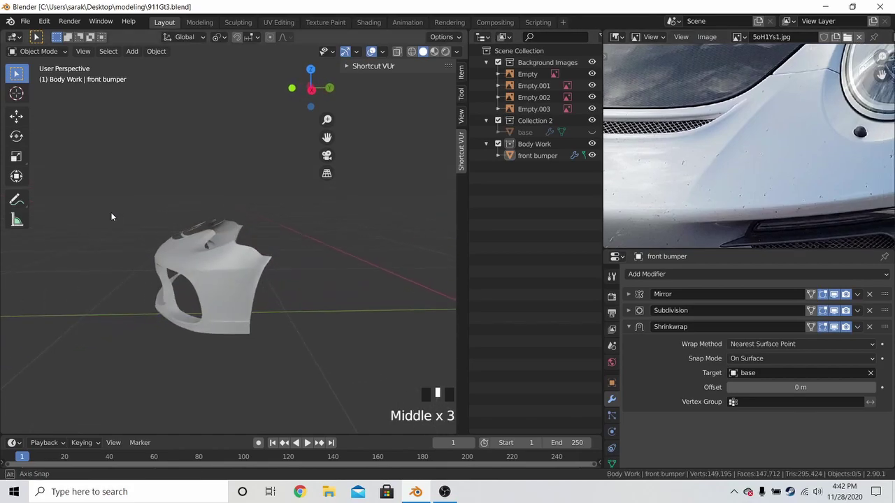
left_click(235, 274)
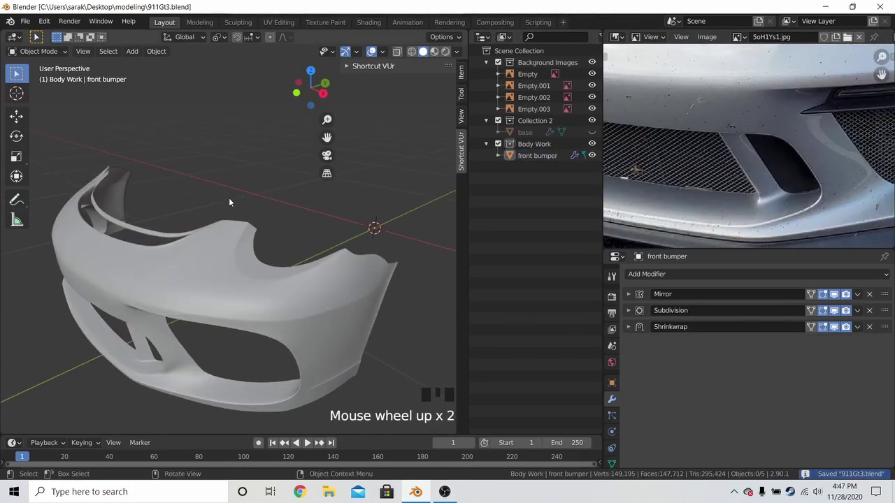
scroll(215, 175, "down", 1)
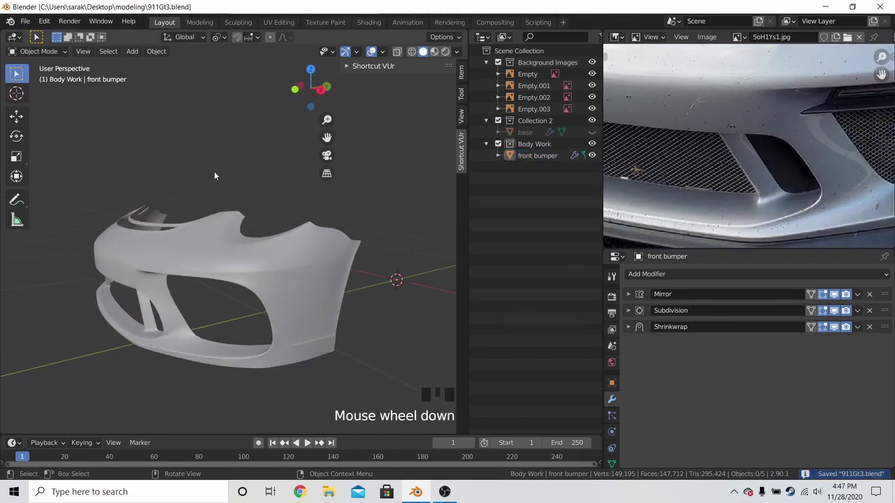
middle_click_drag(250, 205, 293, 210)
- Add a Solidify modifier to the front bumper and set its thickness to -0.005 m
left_click(668, 274)
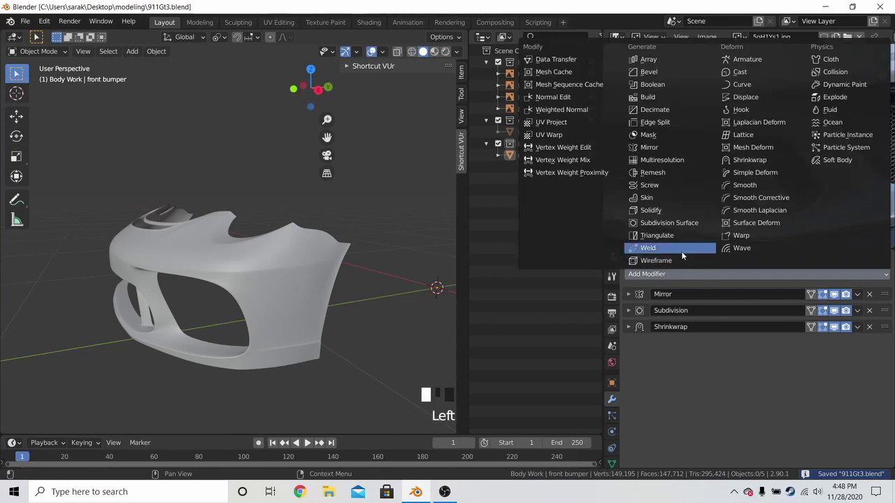
left_click(678, 211)
scroll(386, 252, "up", 2)
middle_click_drag(386, 252, 272, 236, "shift")
scroll(272, 236, "down", 2)
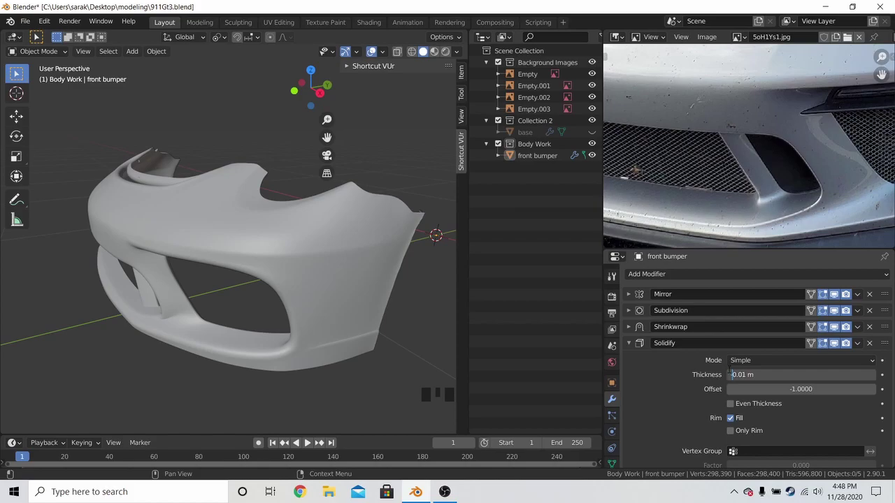
key("Return")
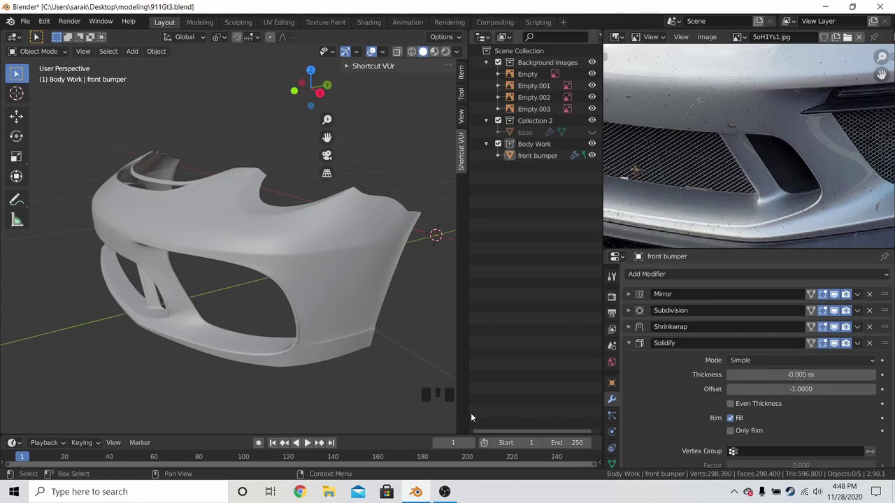
- Open the bumper's mesh for editing and slide the two vertices inside the pointed upper rear corner along their edges
middle_click_drag(331, 283, 252, 278)
scroll(236, 272, "up", 3)
left_click(272, 262)
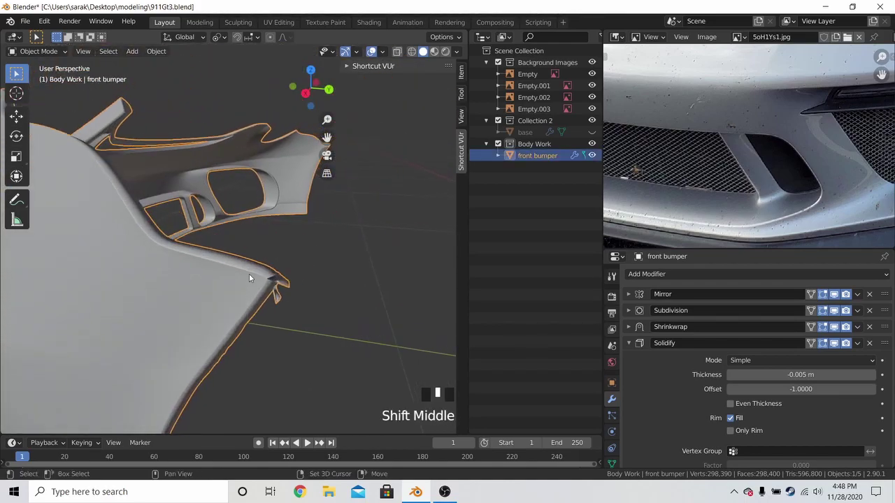
key("Tab")
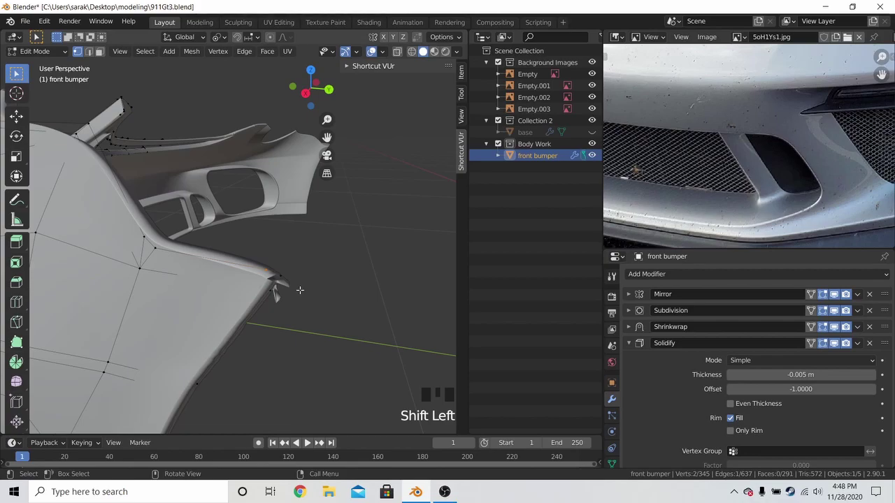
key("z")
left_click(331, 299)
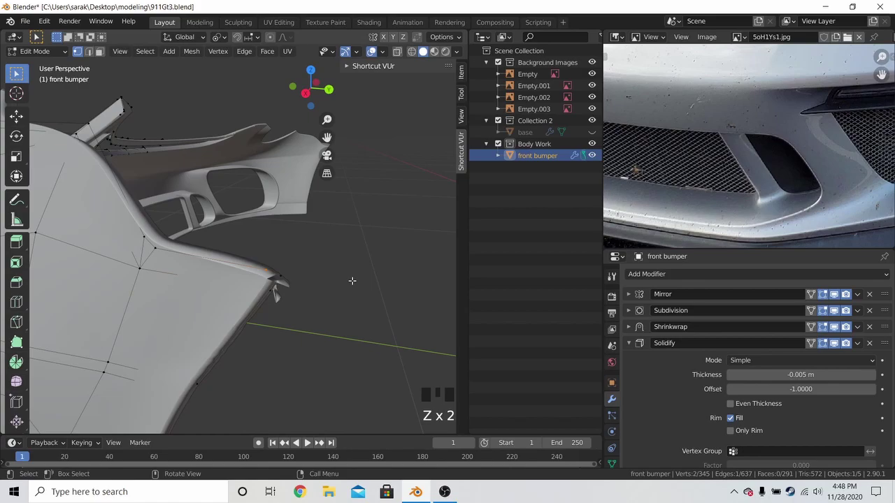
key("g")
key("g")
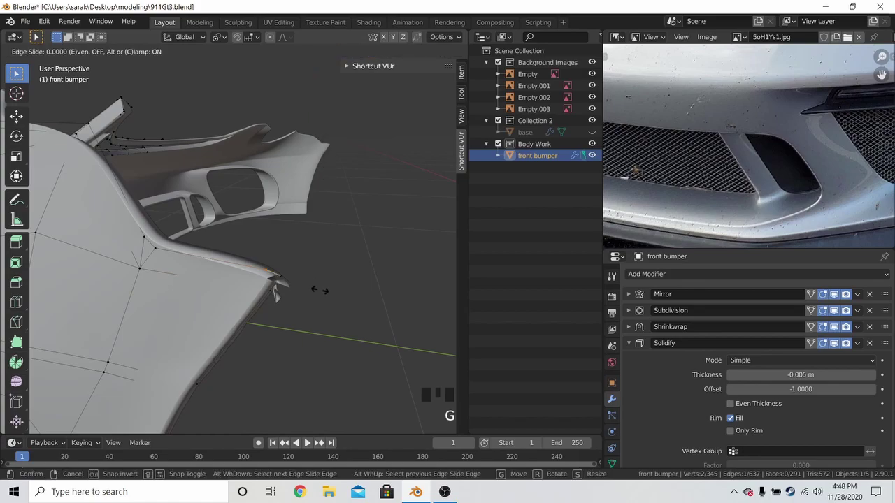
left_click(279, 275)
- In wireframe, slide the two inner corner vertices farther in from the pointed tip by a factor of about -0.26
key("z")
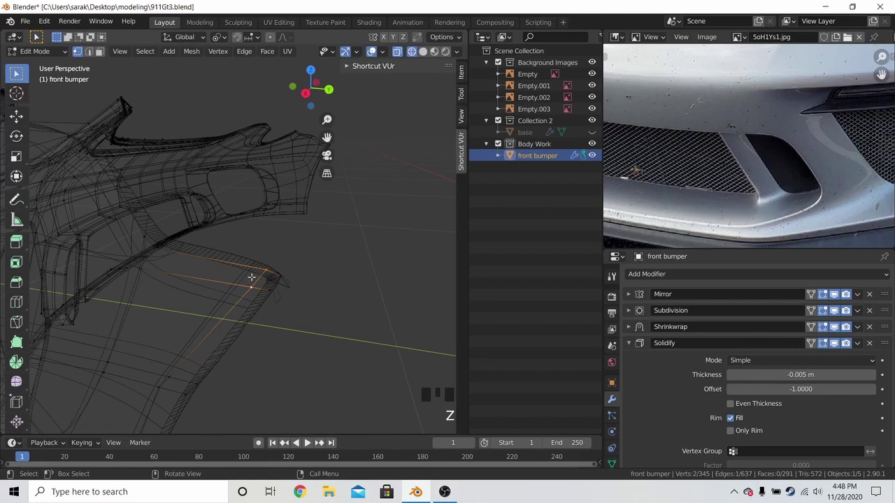
key("g")
key("g")
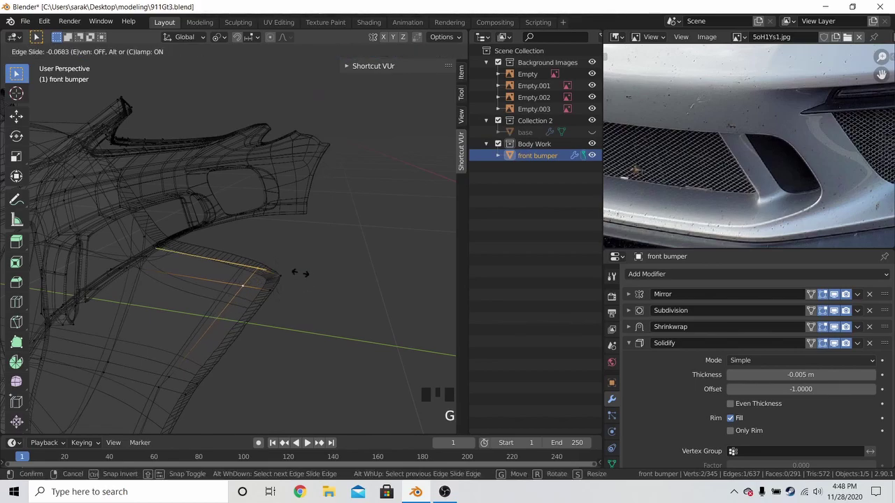
left_click(291, 271)
key("z")
left_click(369, 270)
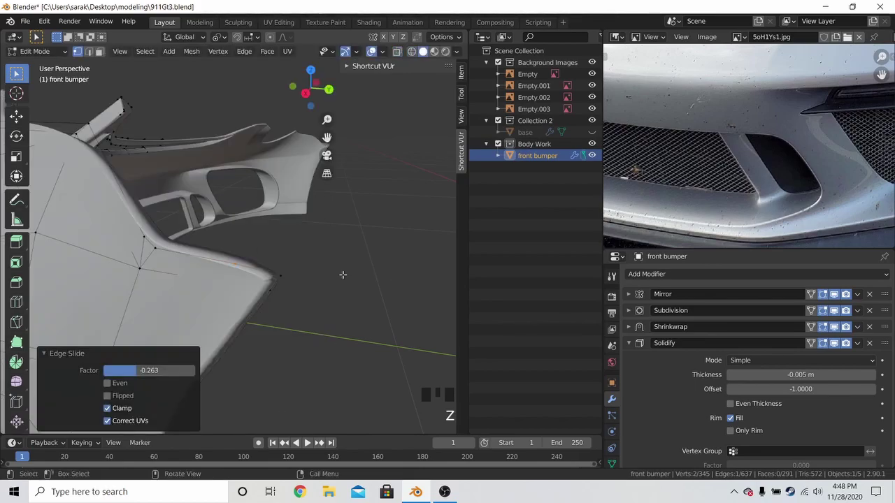
- Adjust the vertices at the pointed rear corner with further slides and check the corner outside mesh editing
key("g")
key("g")
left_click(281, 273)
key("g")
key("g")
left_click(270, 271)
middle_click_drag(270, 271, 301, 297)
middle_click_drag(301, 298, 328, 286, "shift")
scroll(336, 274, "up", 1)
key("Tab")
scroll(337, 273, "down", 1)
- In wireframe, adjust the inner vertices beside the wheel-arch edge below the pointed corner, and return to solid shading
key("Tab")
key("z")
left_click(285, 287)
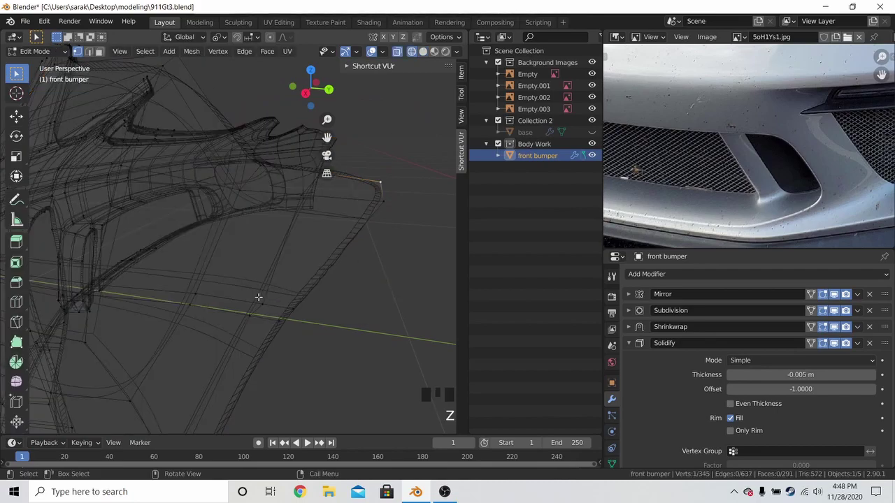
key("g")
key("g")
left_click(335, 299)
left_click(250, 297)
key("g")
left_click(250, 297)
key("z")
left_click(336, 295)
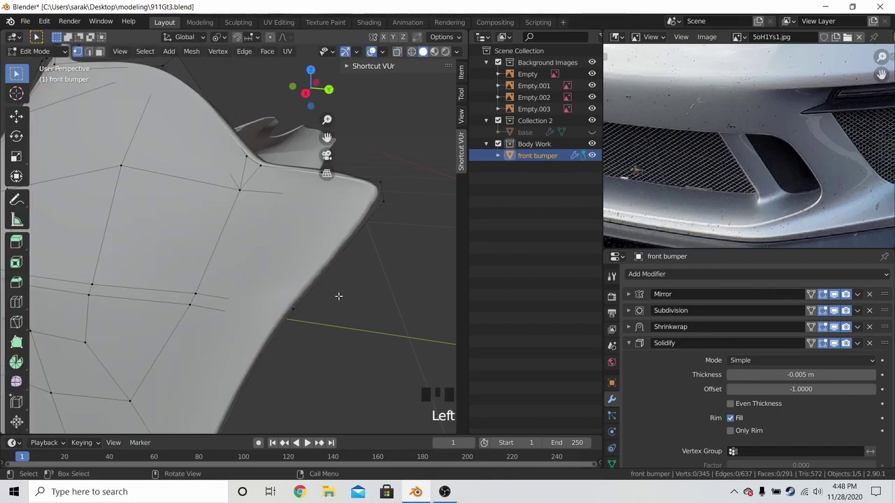
- Leave mesh editing and examine the thickened upper rear corner from several angles
key("Tab")
scroll(338, 295, "down", 3)
left_click(338, 295)
middle_click_drag(338, 294, 390, 279)
scroll(280, 254, "up", 2)
middle_click_drag(279, 254, 263, 263, "shift")
scroll(273, 256, "up", 2)
scroll(273, 256, "down", 2)
middle_click_drag(262, 264, 288, 265, "shift")
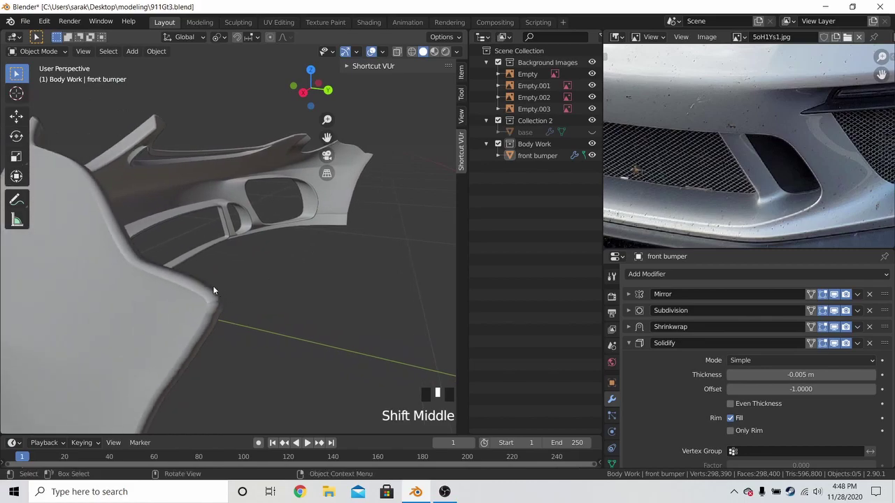
- Slide the vertex below the notch in the bumper's upper edge toward the notch, and adjust the inner vertex behind it in wireframe
key("Tab")
middle_click_drag(209, 300, 233, 297)
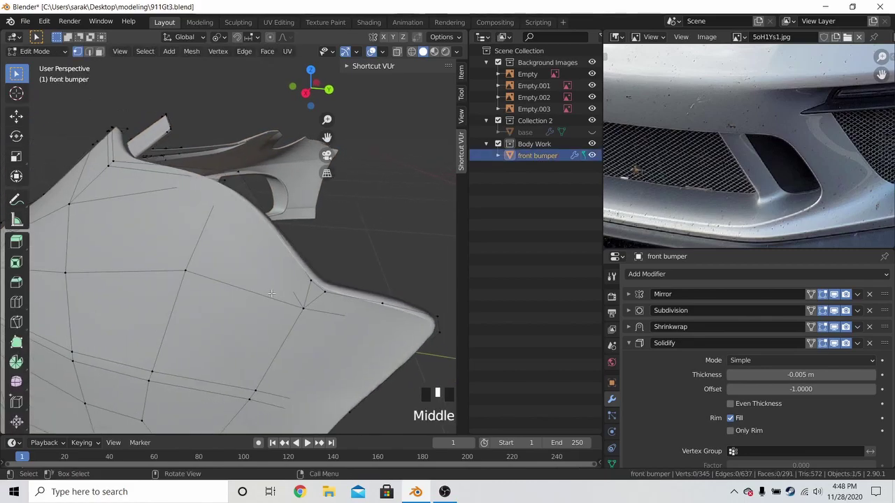
key("g")
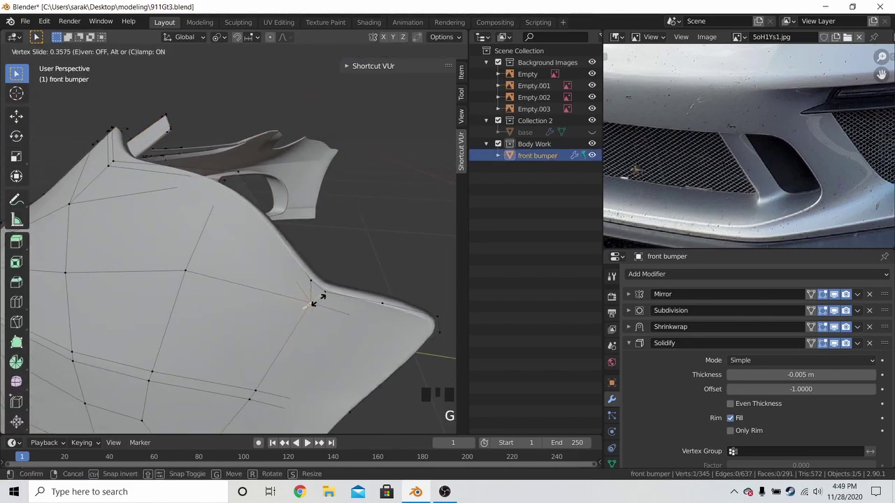
left_click(318, 297)
key("z")
left_click(226, 296)
key("g")
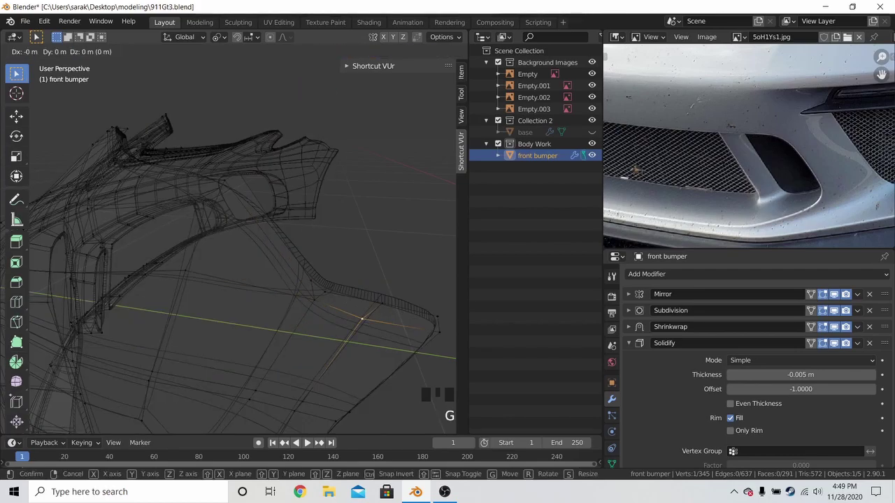
left_click(380, 316)
- Back in solid shading, slide the lower and upper outline vertices at the tip of the pointed rear corner
key("z")
left_click(439, 319)
left_click(443, 331)
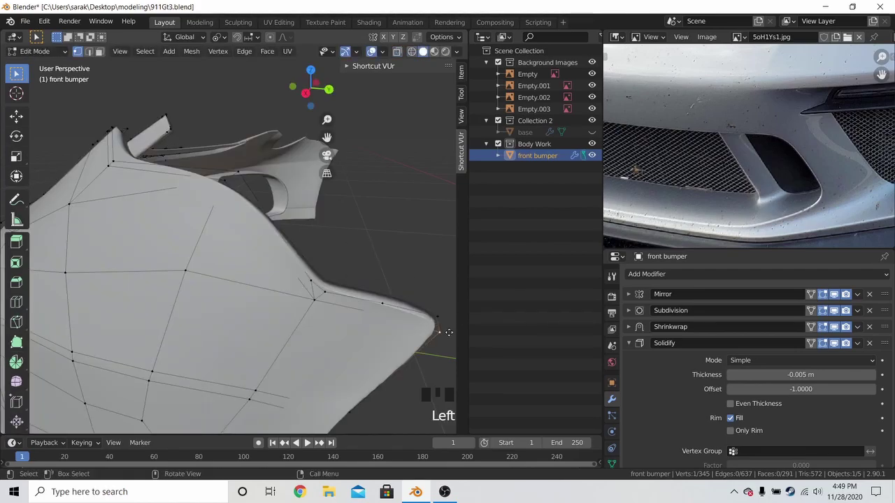
key("g")
key("g")
left_click(452, 325)
left_click(436, 310)
key("g")
key("g")
left_click(433, 309)
- Leave mesh editing, deselect the bumper and save the file
key("Tab")
scroll(426, 304, "down", 6)
key("a")
left_click(418, 304)
key("ctrl+s")
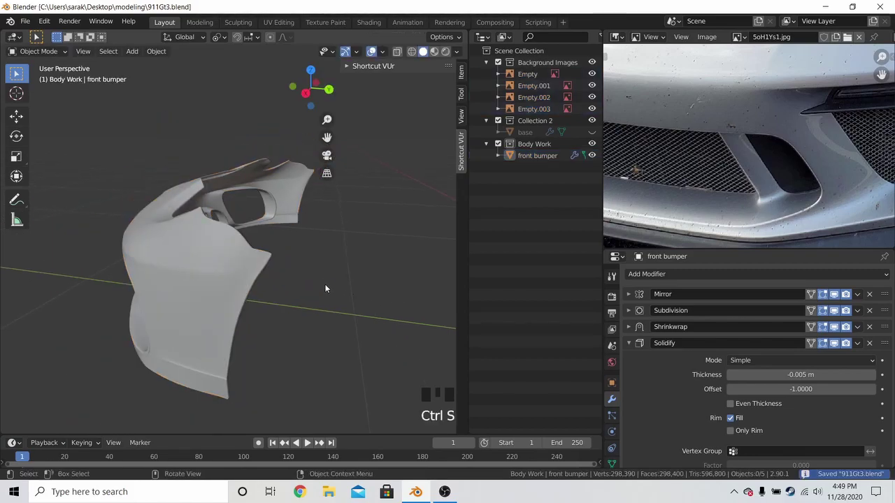
- Enable Only Rim in the Solidify modifier and compare the bumper's inner side with the option on and off
scroll(309, 279, "down", 2)
middle_click_drag(309, 279, 349, 270)
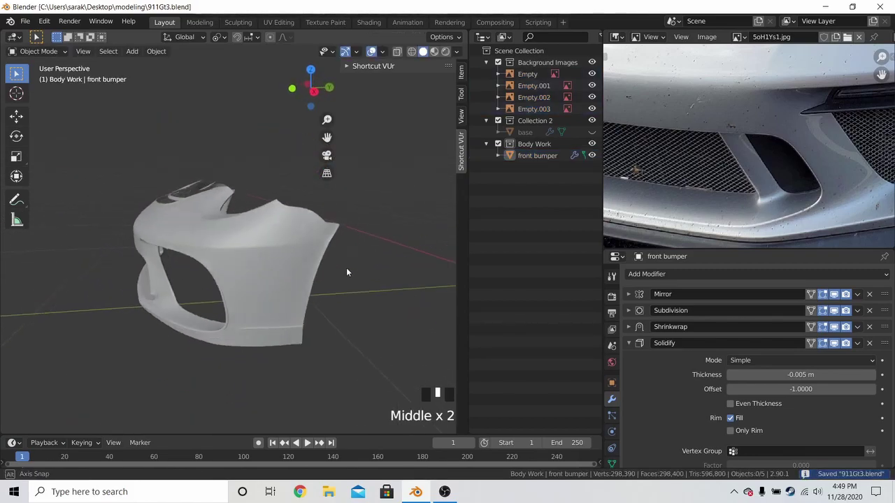
scroll(353, 237, "up", 3)
middle_click_drag(353, 237, 328, 246)
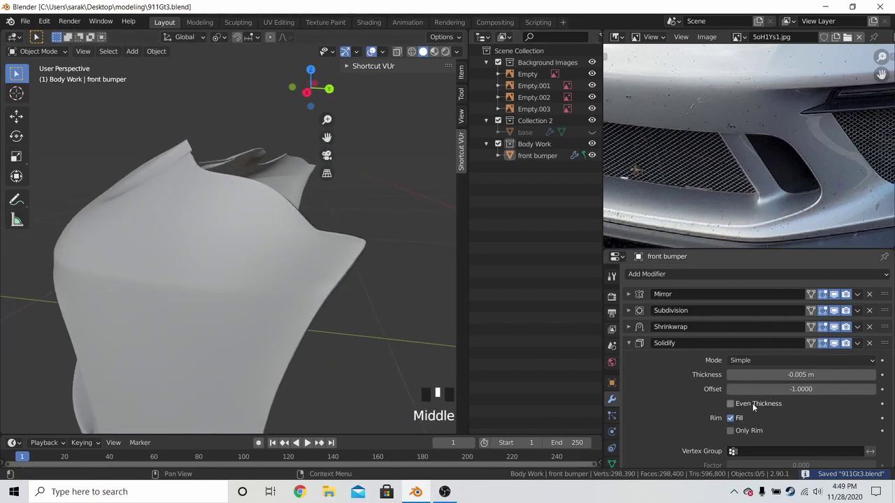
left_click(734, 432)
middle_click_drag(363, 293, 344, 304)
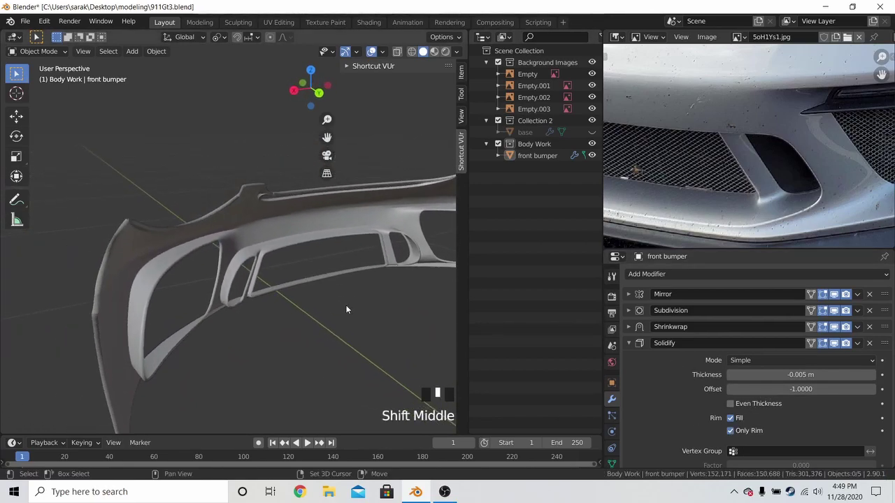
scroll(194, 258, "up", 2)
scroll(194, 257, "up", 2)
middle_click_drag(218, 236, 256, 226, "shift")
scroll(176, 225, "up", 2)
middle_click_drag(176, 224, 205, 218)
right_click(210, 222)
right_click(249, 190)
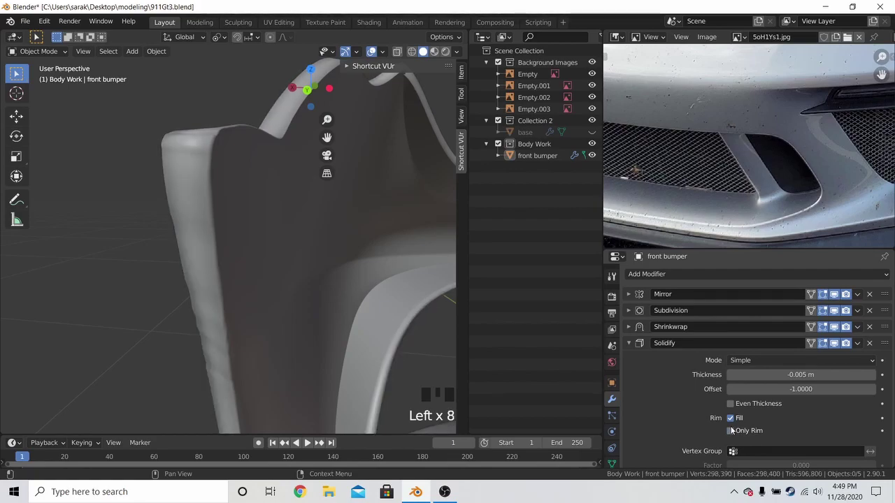
- Select the bumper's whole mesh and recalculate its normals with the Inside option turned off
middle_click_drag(343, 328, 425, 339)
scroll(384, 295, "down", 2)
mouse_move(335, 321)
middle_mouse_down()
mouse_move(382, 275)
mouse_move(425, 300)
mouse_move(151, 295)
mouse_move(209, 262)
mouse_move(350, 264)
mouse_move(376, 314)
mouse_move(326, 321)
middle_mouse_up()
left_click(356, 296)
middle_click_drag(356, 296, 334, 288, "shift")
key("Tab")
key("a")
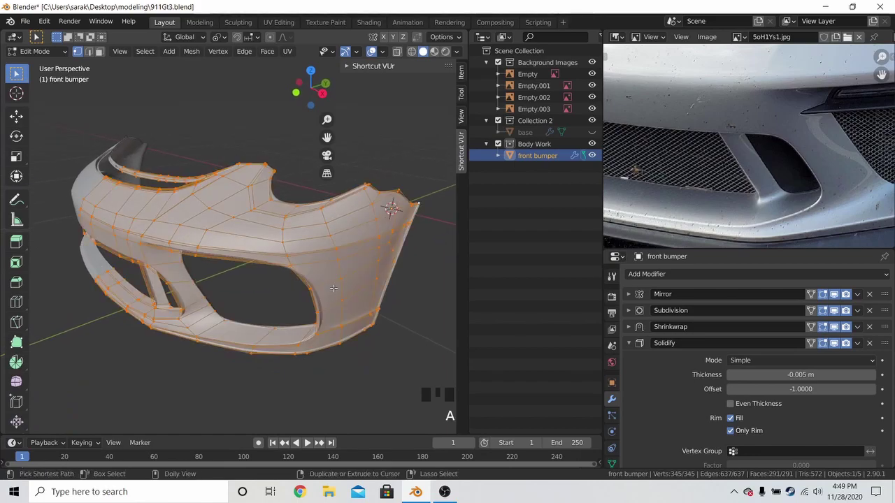
key("ctrl+shift+n")
scroll(339, 253, "up", 2)
scroll(323, 267, "down", 1)
mouse_move(323, 267)
middle_mouse_down()
mouse_move(373, 250)
mouse_move(318, 250)
middle_mouse_up()
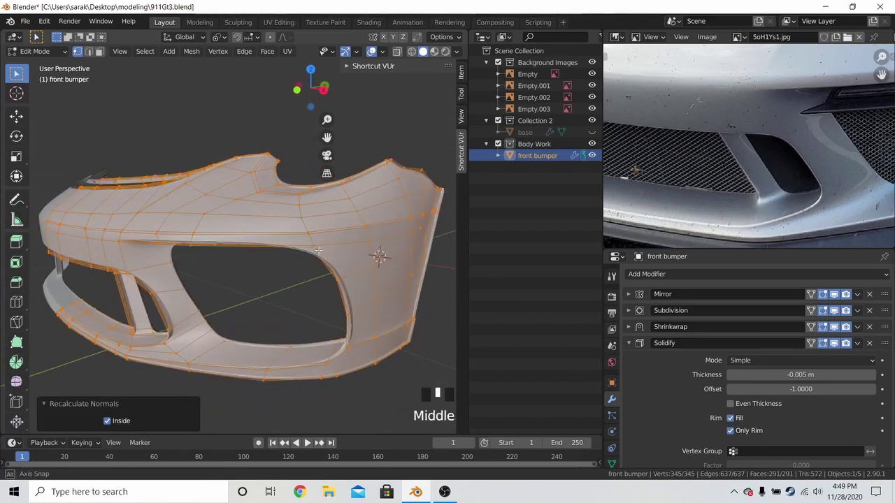
left_click(107, 421)
middle_click_drag(327, 318, 366, 324)
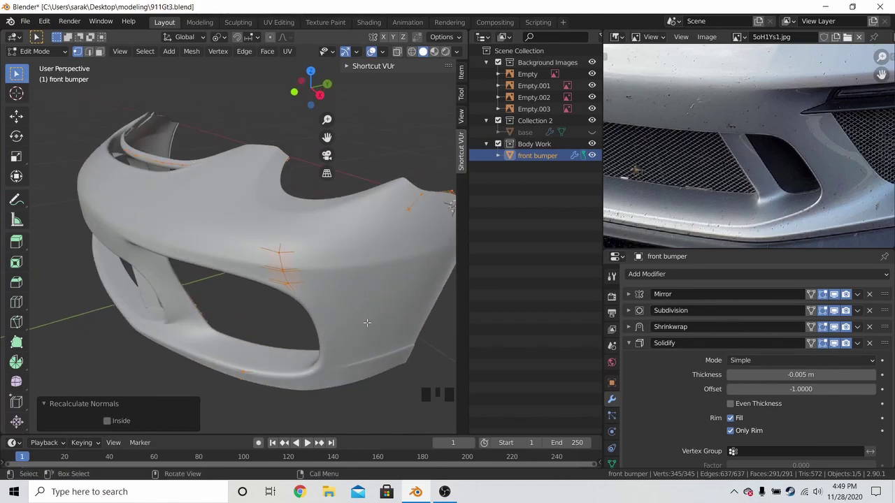
- Leave mesh editing and examine the bumper's surface and rims for shading faults, comparing the edited and finished mesh
key("Tab")
key("alt+a")
middle_click_drag(298, 319, 352, 300)
scroll(247, 256, "up", 2)
middle_click_drag(248, 256, 184, 152)
scroll(283, 343, "down", 2)
scroll(148, 239, "up", 2)
scroll(213, 192, "up", 2)
key("Tab")
key("Tab")
key("Tab")
key("Tab")
middle_click_drag(280, 131, 369, 207)
- Save the file with the recalculated bumper normals
key("a")
key("a")
key("ctrl+s")
scroll(272, 190, "down", 3)
- Try to move the vertex at the shading fault on the thin upper strip along the X axis
key("Tab")
key("Tab")
key("Tab")
scroll(321, 231, "up", 2)
scroll(357, 235, "up", 1)
left_click(370, 205)
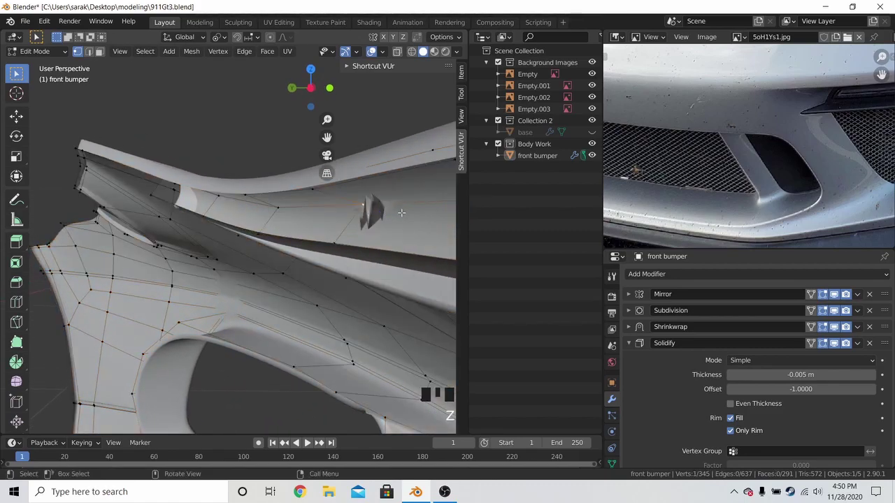
key("g")
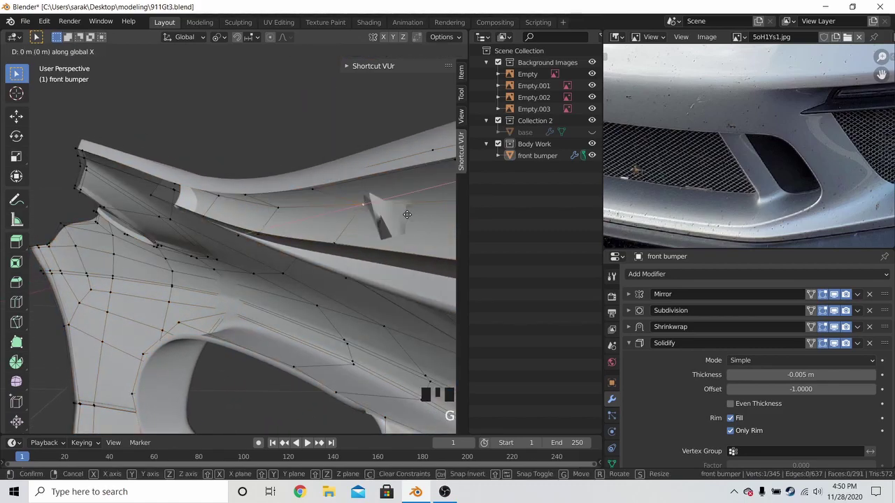
left_click(364, 213)
middle_click_drag(364, 213, 280, 234)
middle_click_drag(280, 234, 307, 246, "shift")
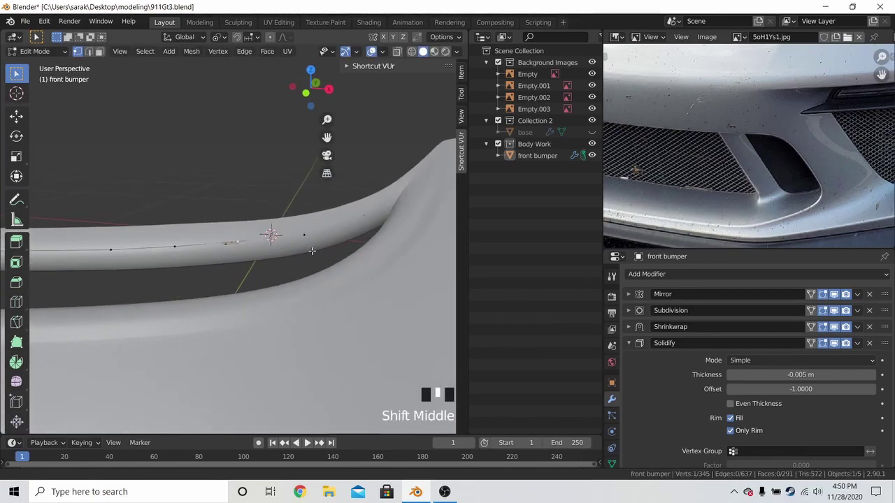
- Try to clear the fault on the thin upper strip by moving its vertex vertically and sliding it in wireframe
scroll(307, 246, "up", 5)
key("g")
key("z")
key("Escape")
key("z")
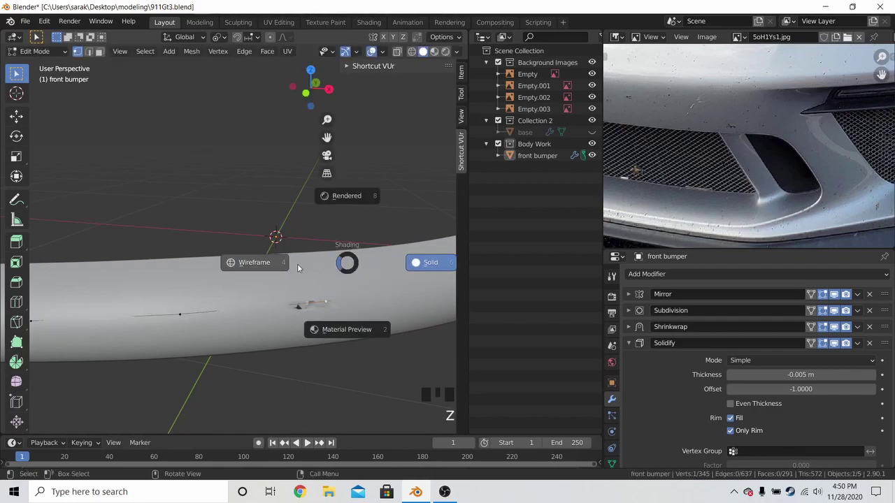
left_click(298, 264)
key("shift+v")
left_click(364, 270)
key("z")
left_click(412, 272)
- Pick two vertices at the shading fault on the thin upper strip in wireframe and slide their edge by about -0.05
middle_click_drag(350, 294, 328, 288, "shift")
key("z")
left_click(280, 289)
left_click(301, 310, "shift")
key("z")
left_click(366, 306)
key("g")
key("g")
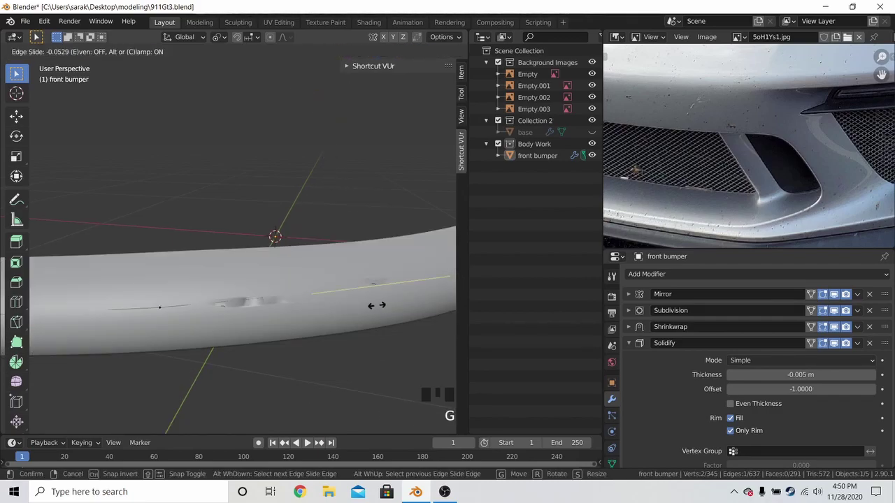
left_click(381, 306)
- Slide the single vertex at the strip's shading fault by small amounts in wireframe and return to solid shading
key("z")
left_click(321, 295)
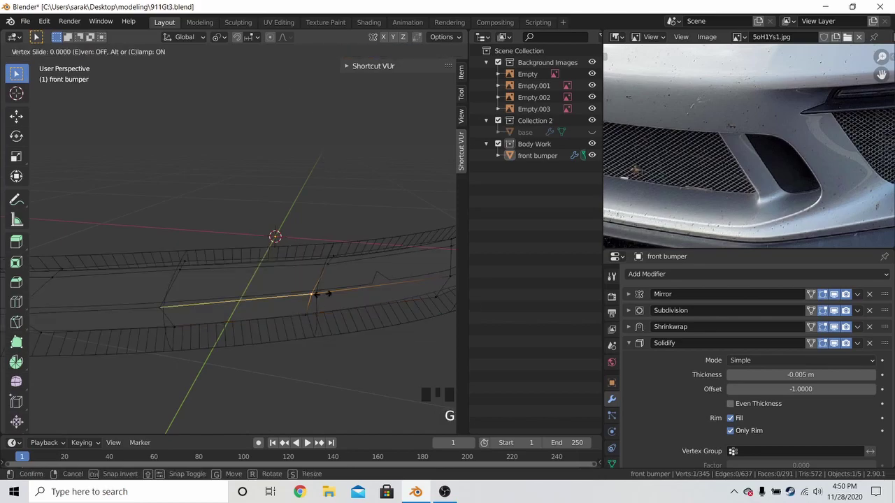
left_click(324, 294)
key("g")
key("g")
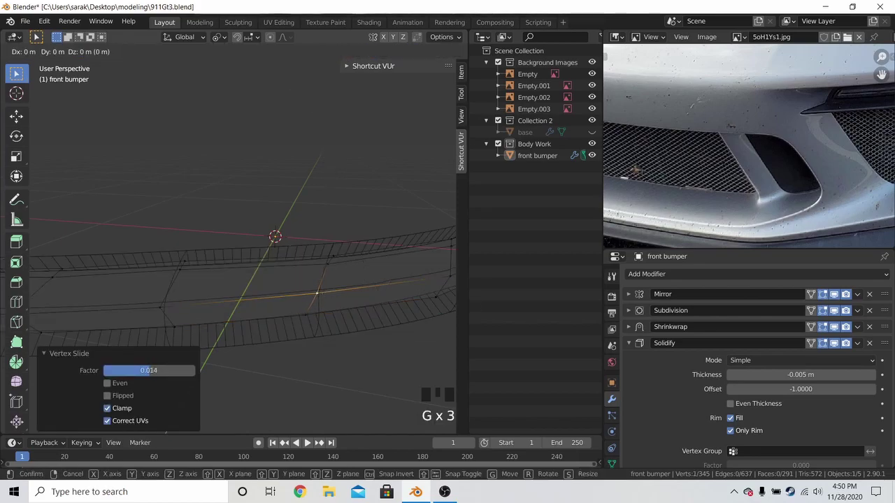
left_click(325, 287)
key("z")
left_click(365, 284)
- Leave mesh editing and examine the thin upper strip of the bumper for remaining shading faults
scroll(364, 284, "down", 2)
key("Tab")
middle_click_drag(364, 285, 258, 261)
scroll(248, 264, "down", 3)
scroll(256, 259, "down", 4)
mouse_move(142, 252)
middle_mouse_down("shift")
mouse_move(172, 266)
mouse_move(146, 269)
middle_mouse_up("shift")
scroll(286, 253, "down", 6)
scroll(291, 252, "up", 1)
scroll(284, 256, "down", 1)
middle_click_drag(291, 252, 270, 252)
- Slide the selected vertex on the thin upper strip by about 0.16 and inspect the finished surface in Object Mode
scroll(281, 256, "up", 6)
key("Tab")
key("g")
key("g")
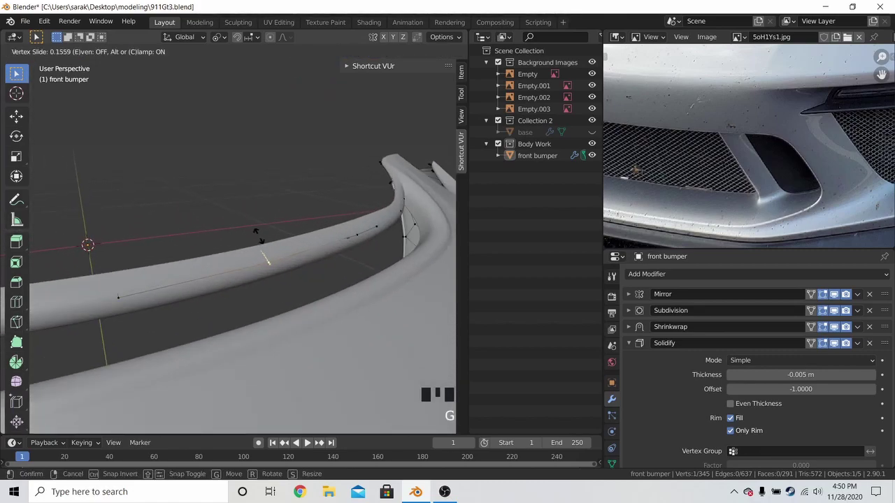
left_click(257, 237)
key("Tab")
middle_click_drag(331, 247, 246, 266)
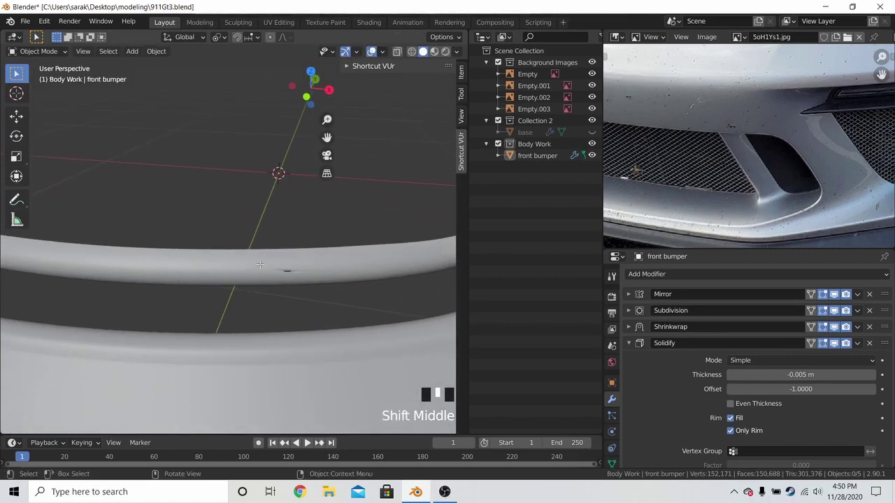
- Slide the same strip vertex vertically by about a further 0.09 and check the strip in Object Mode
key("Tab")
scroll(335, 293, "up", 3)
key("g")
key("g")
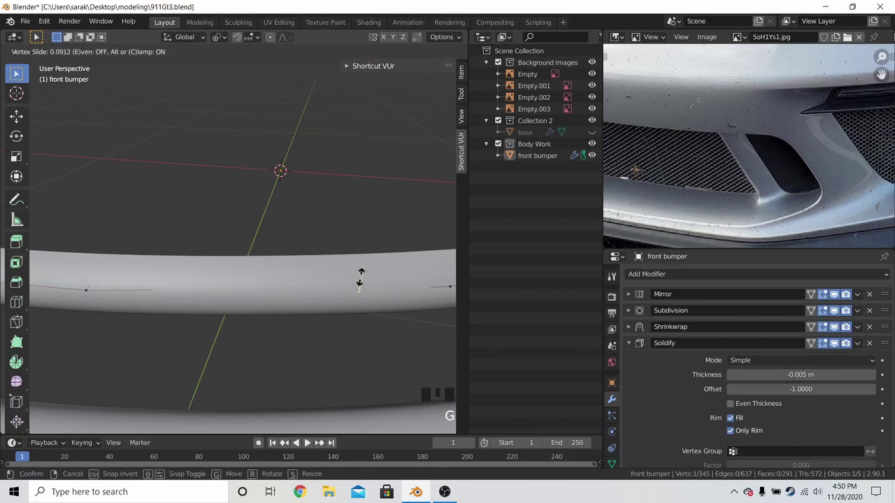
left_click(359, 279)
scroll(359, 278, "down", 3)
key("Tab")
middle_click_drag(370, 278, 329, 252)
scroll(146, 209, "down", 3)
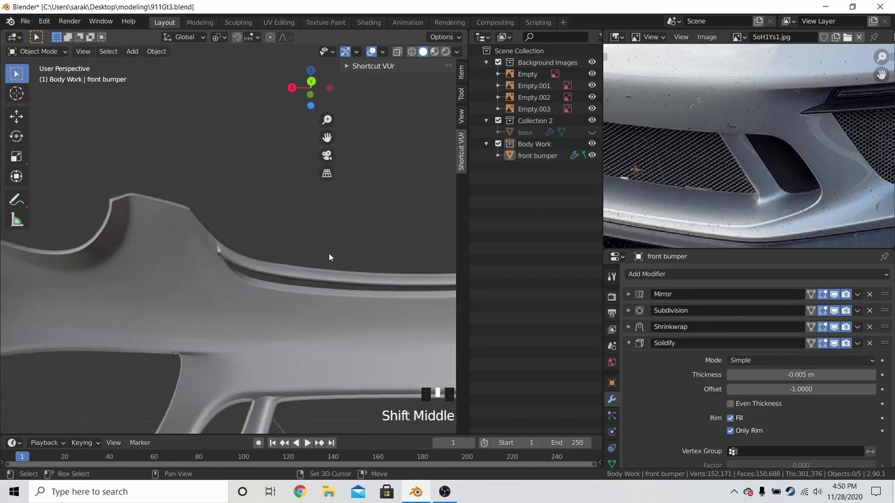
- Pick a vertex near the outer end of the upper strip in wireframe and slide it by a factor of 0.100
scroll(215, 263, "up", 6)
key("Tab")
middle_click_drag(216, 263, 287, 299)
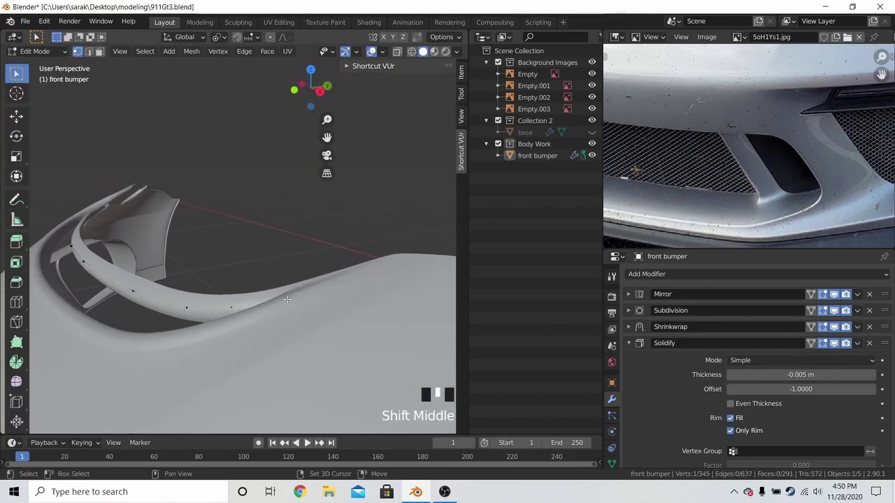
key("z")
key("z")
key("z")
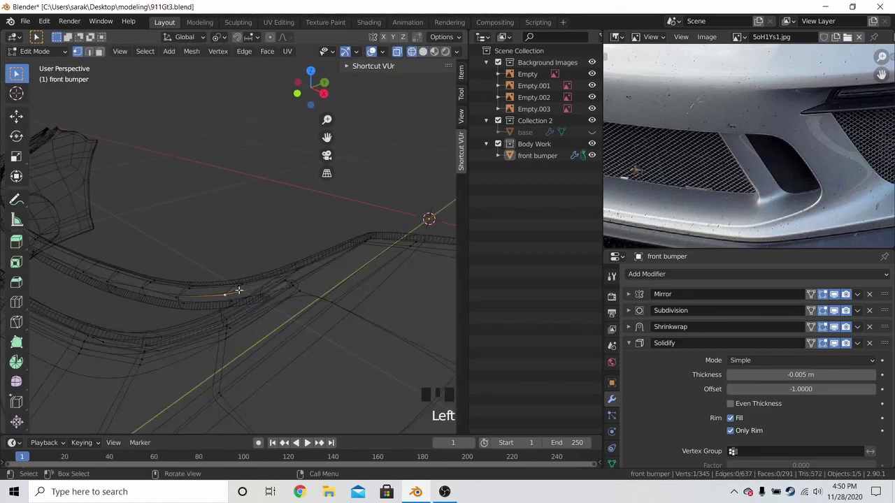
middle_click_drag(235, 292, 277, 302)
key("g")
left_click(310, 281)
scroll(315, 280, "up", 3)
key("shift+z")
middle_click_drag(315, 279, 132, 198)
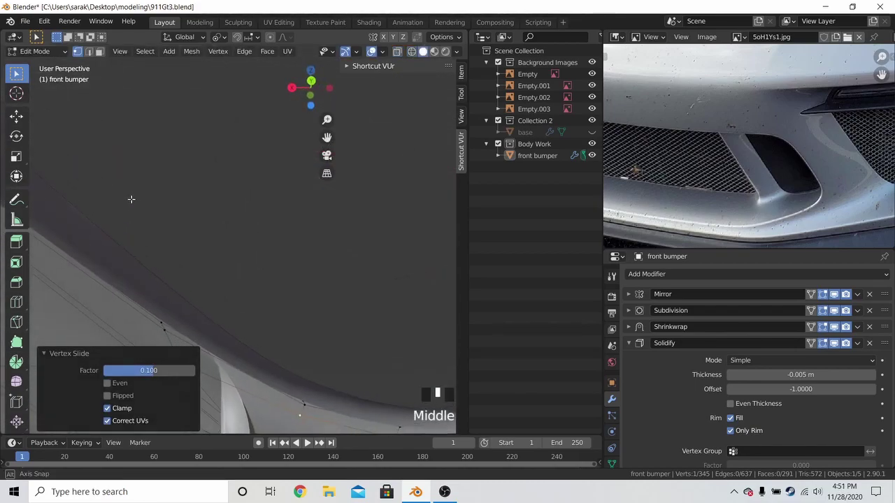
- Move the inner rim vertex beside the pinched corner where the upper strip meets the bumper, and check the finished mesh
scroll(214, 260, "down", 3)
key("Tab")
middle_click_drag(214, 260, 277, 252)
key("Tab")
scroll(294, 259, "up", 2)
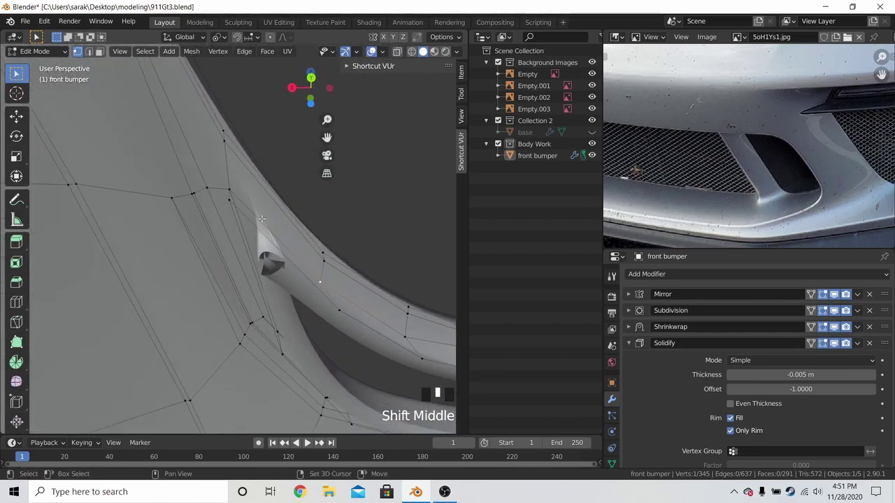
scroll(277, 252, "up", 3)
scroll(308, 256, "down", 1)
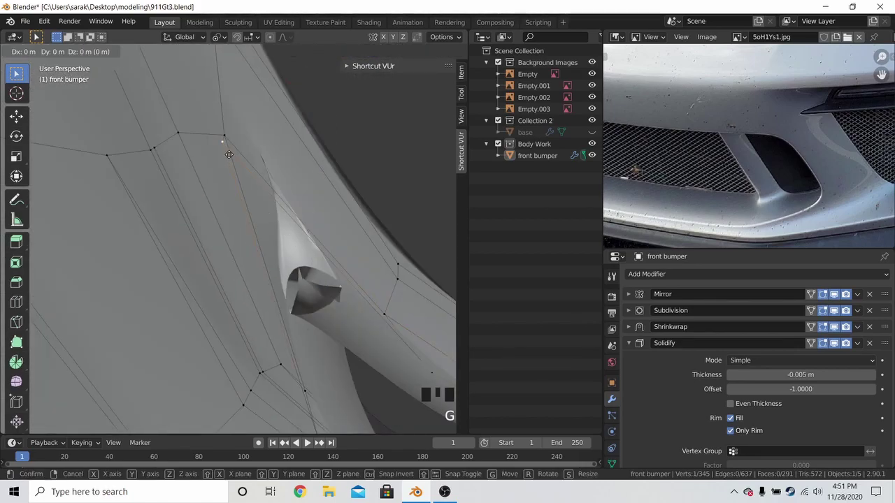
left_click(248, 172)
key("Tab")
middle_click_drag(321, 285, 304, 221)
scroll(241, 294, "down", 1, "shift")
- Finish editing the bumper mesh at the strip's corner and save the file
key("Tab")
middle_click_drag(236, 219, 250, 173)
scroll(224, 234, "down", 7)
key("Tab")
scroll(168, 265, "down", 3)
key("ctrl+s")
- Compare the front bumper with the reference photo, briefly viewing its editable mesh, and save the file
middle_click_drag(733, 196, 733, 115)
scroll(290, 285, "up", 1)
scroll(300, 275, "down", 2)
middle_click_drag(300, 275, 260, 308)
scroll(259, 308, "up", 2)
key("Tab")
key("Tab")
middle_click_drag(238, 345, 282, 326, "shift")
scroll(284, 336, "down", 1)
scroll(209, 329, "down", 2)
key("ctrl+s")
- Save the file and examine the diagonal strut and rims around the lower intake openings
middle_click_drag(140, 326, 74, 300, "shift")
middle_click_drag(74, 299, 148, 317, "shift")
scroll(222, 310, "up", 1)
scroll(194, 296, "up", 3)
key("ctrl+s")
scroll(250, 281, "down", 4)
scroll(288, 312, "up", 6)
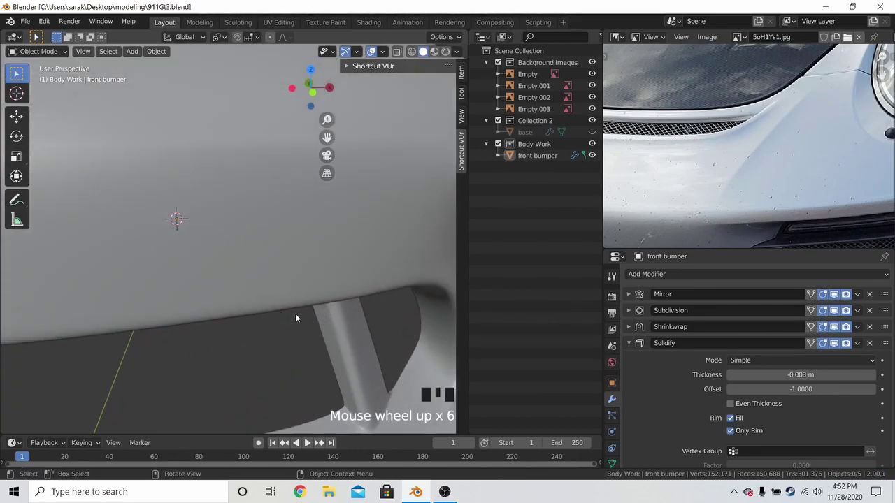
middle_click_drag(287, 313, 168, 194, "shift")
scroll(297, 318, "up", 3)
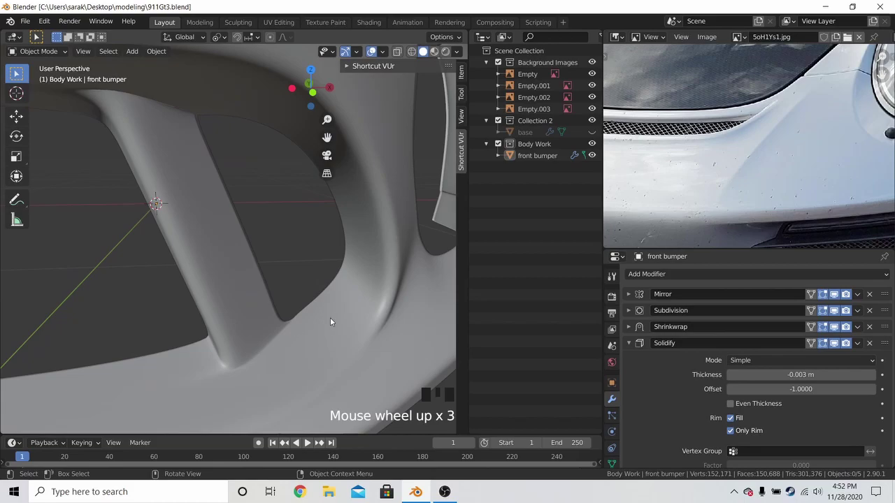
- Check the strut's mesh in Edit Mode, return to Object Mode and save the file
key("Tab")
key("z")
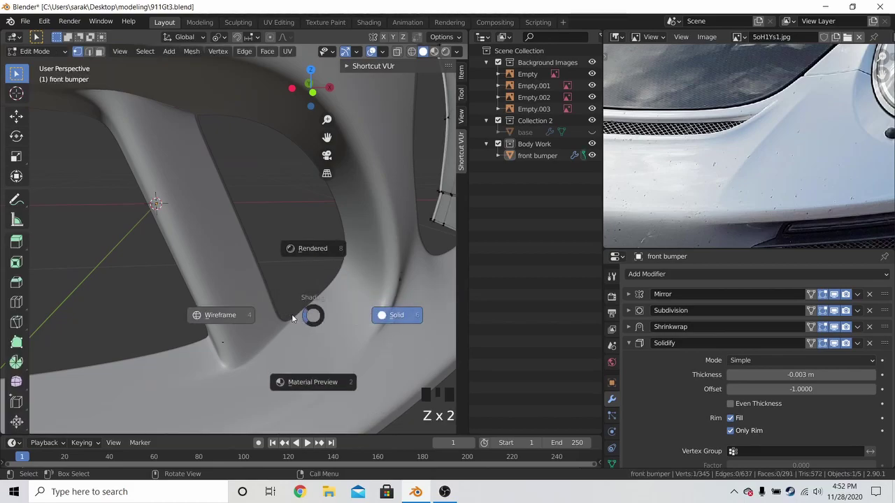
key("z")
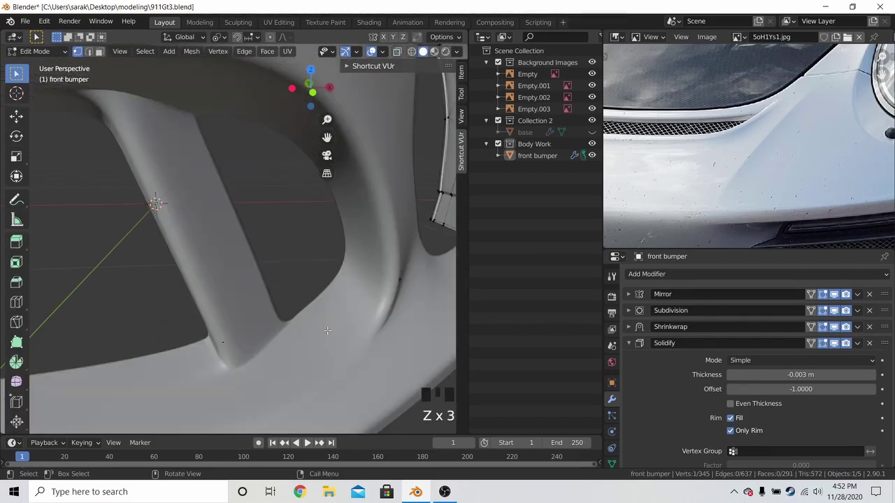
key("Tab")
scroll(328, 330, "down", 4)
key("ctrl+s")
- Switch the viewport lighting to MatCap and examine the reflections across the bumper from several sides
scroll(328, 329, "down", 4)
middle_click_drag(348, 348, 402, 330, "shift")
middle_click_drag(352, 304, 304, 350)
left_click(453, 51)
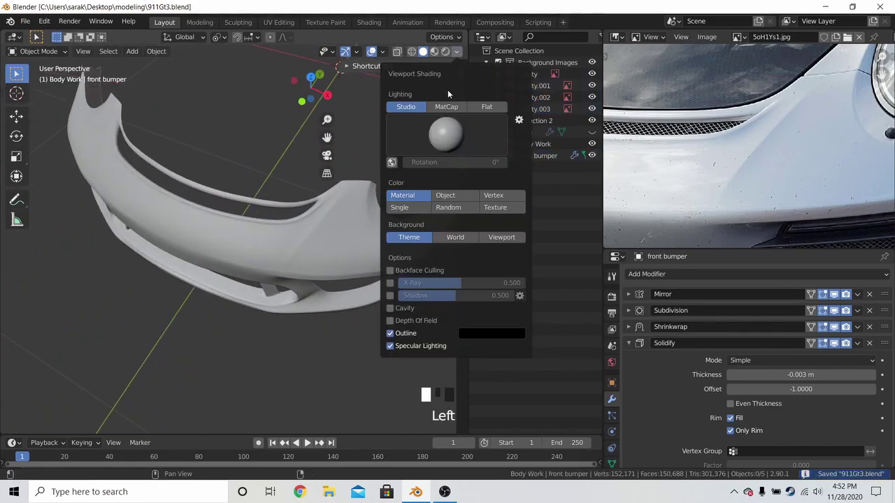
left_click(445, 108)
mouse_move(350, 181)
middle_mouse_down("shift")
mouse_move(243, 235)
mouse_move(277, 252)
mouse_move(290, 195)
mouse_move(232, 183)
mouse_move(242, 179)
mouse_move(281, 188)
mouse_move(237, 191)
mouse_move(199, 175)
mouse_move(254, 198)
mouse_move(289, 193)
mouse_move(270, 205)
mouse_move(386, 205)
mouse_move(381, 178)
mouse_move(348, 163)
mouse_move(295, 166)
middle_mouse_up("shift")
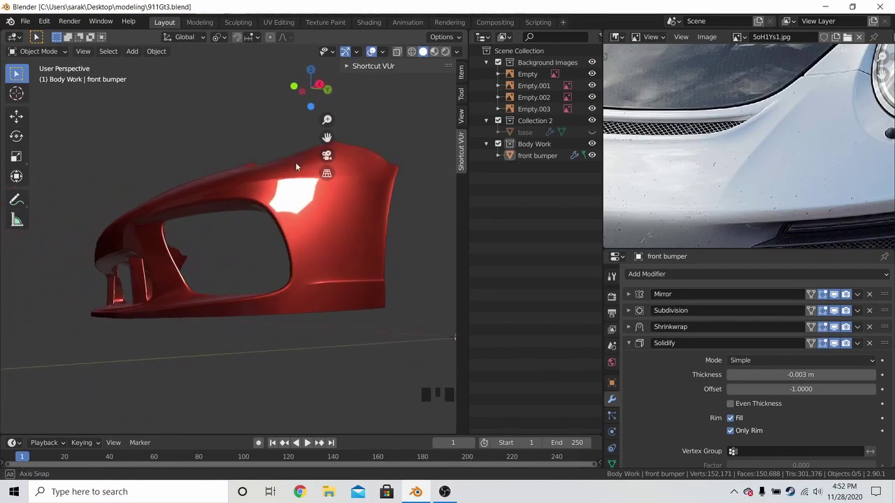
key("z")
left_click(397, 173)
middle_click_drag(399, 172, 420, 159)
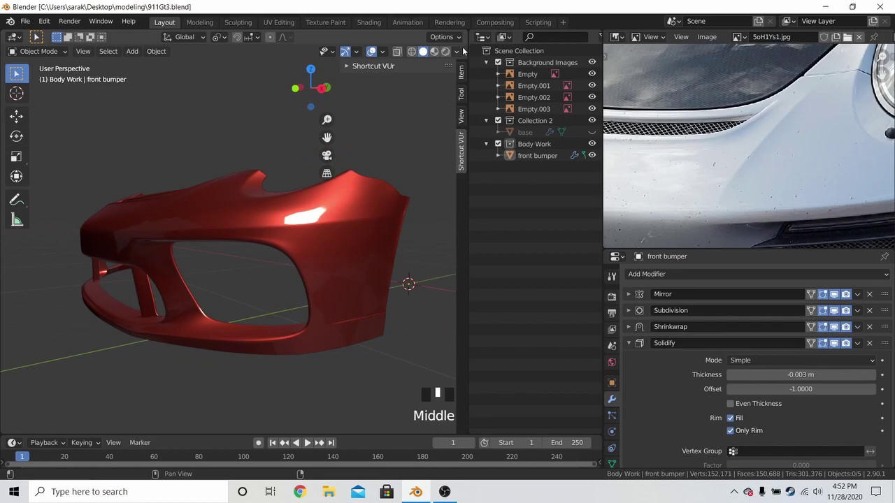
- Restore the Studio viewport lighting and save the file
left_click(457, 52)
left_click(416, 105)
scroll(216, 181, "down", 2)
key("a")
key("a")
key("a")
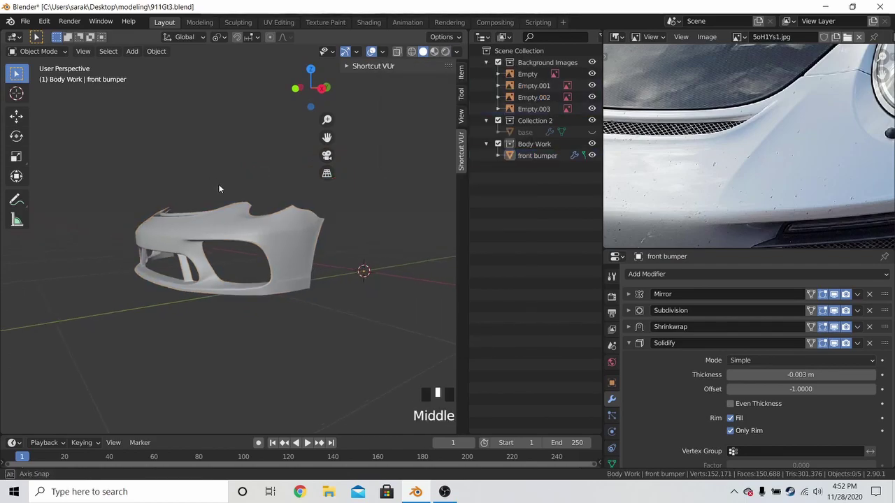
key("ctrl+s")
- Compare the whole bumper with the reference photo's hood and headlight area, and save the file
scroll(674, 149, "down", 1)
scroll(674, 149, "down", 6)
scroll(746, 172, "up", 5)
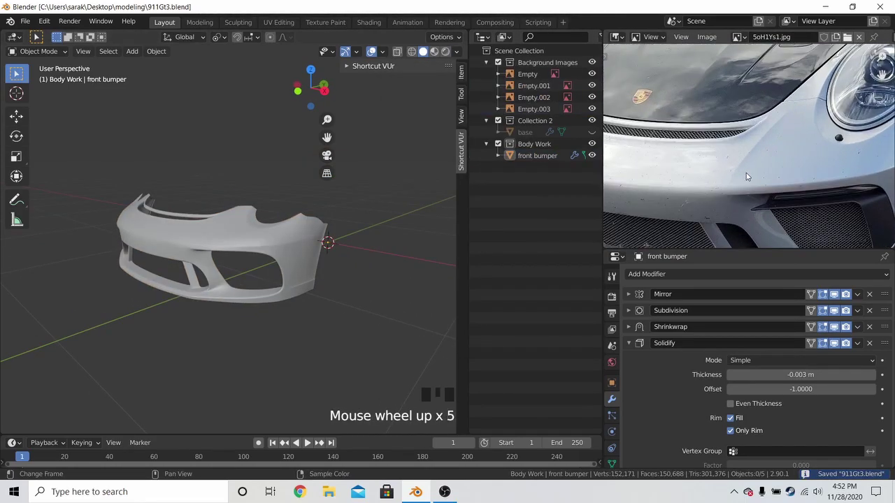
scroll(747, 174, "down", 5)
middle_click_drag(450, 221, 328, 237)
key("ctrl+s")
- Study the reference photo's bumper, intakes and headlight closely beside the model, and save the file
scroll(338, 230, "up", 3)
scroll(669, 152, "up", 4)
middle_click_drag(670, 153, 802, 136)
middle_click_drag(612, 165, 665, 150)
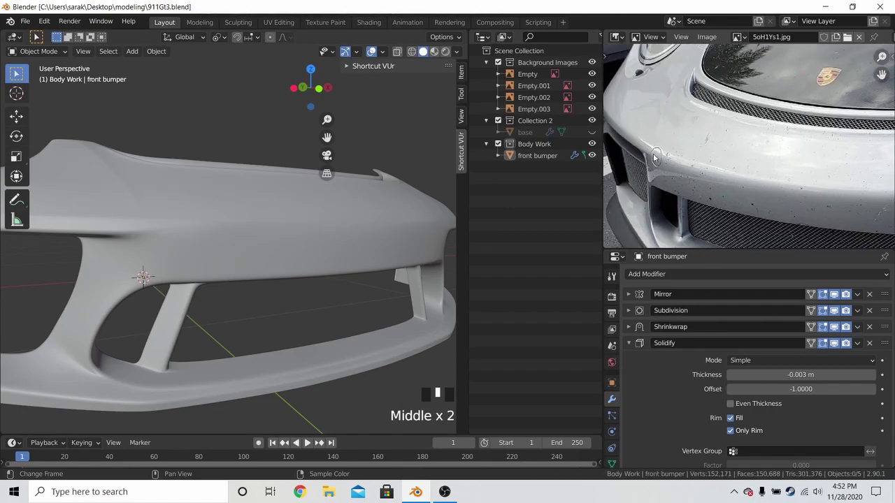
middle_click_drag(723, 160, 822, 162)
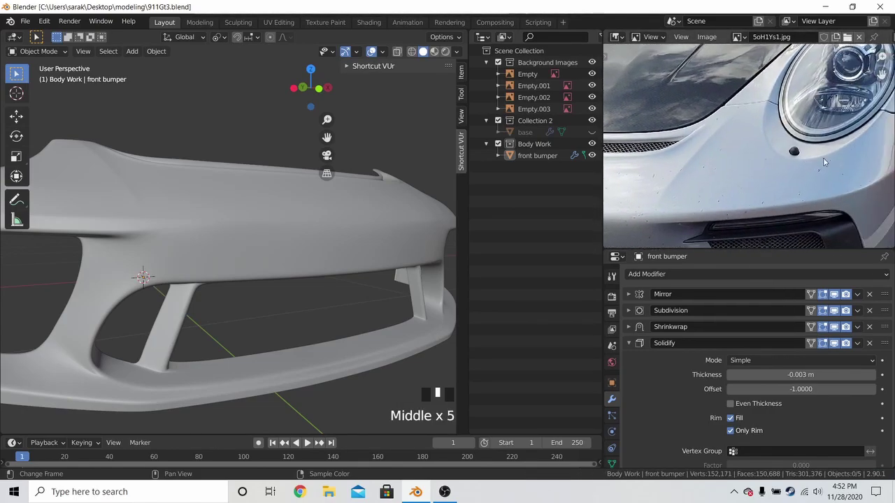
scroll(166, 298, "down", 5)
key("ctrl+s")
- Review the completed front bumper from several angles and distances, and save the file
middle_click_drag(261, 280, 206, 299)
scroll(244, 276, "up", 2)
key("ctrl+s")
middle_click_drag(244, 275, 219, 263, "shift")
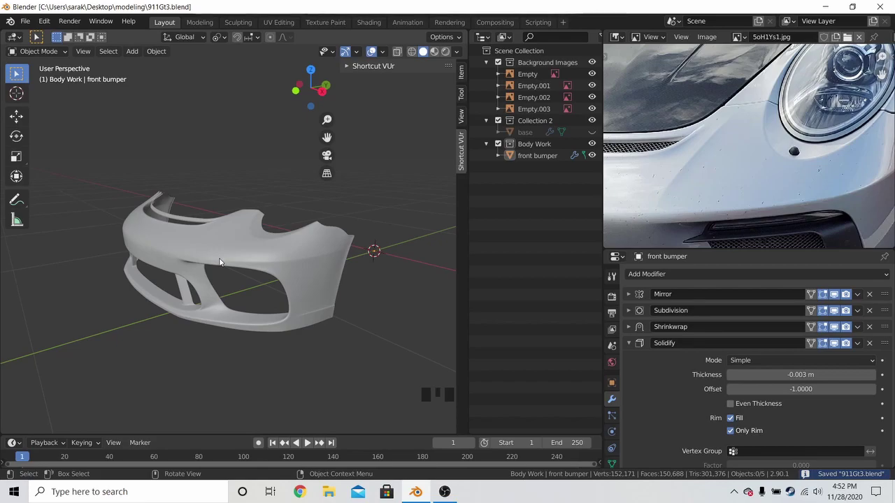
scroll(305, 331, "down", 1)
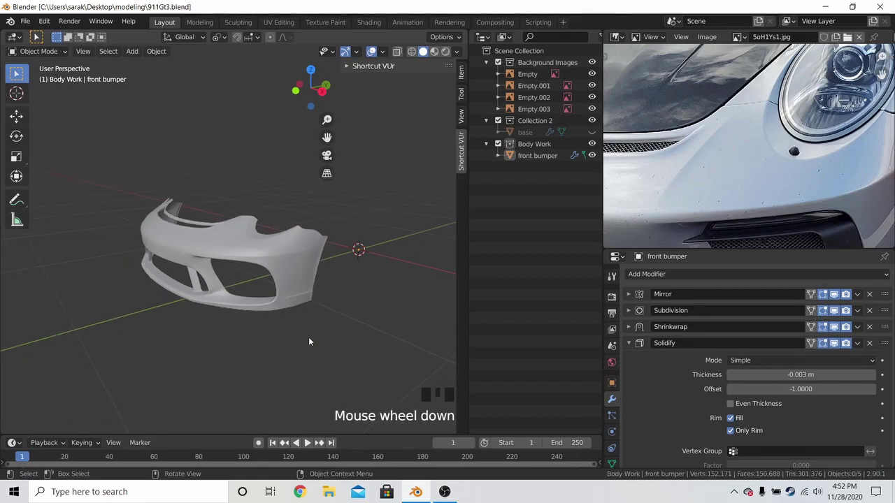
scroll(308, 337, "up", 3)
middle_click_drag(308, 337, 302, 291)
scroll(365, 286, "up", 1)
middle_click_drag(366, 285, 333, 318, "shift")
scroll(336, 301, "up", 1)
key("ctrl+s")
scroll(319, 301, "down", 3)
key("ctrl+s")
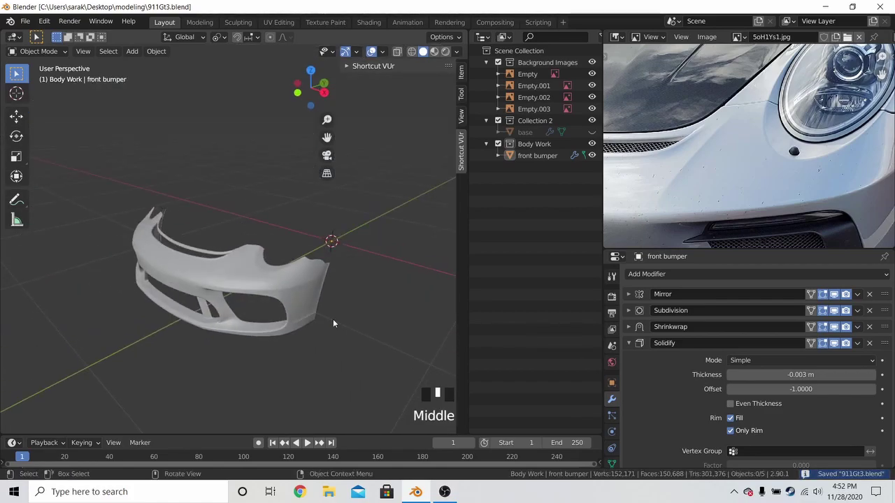